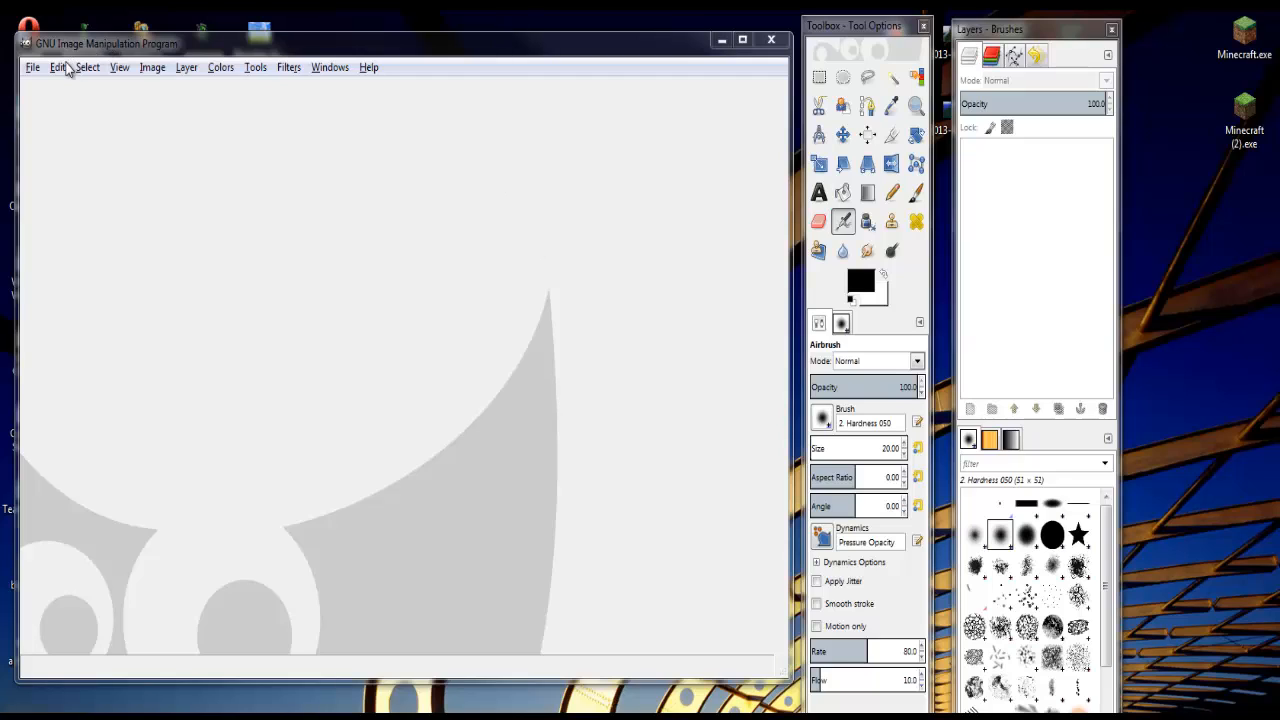
- Create a new blank image at 640 × 400 pixels
{"action": "left_click", "coordinate": [33, 67]}
{"action": "left_click", "coordinate": [52, 91]}
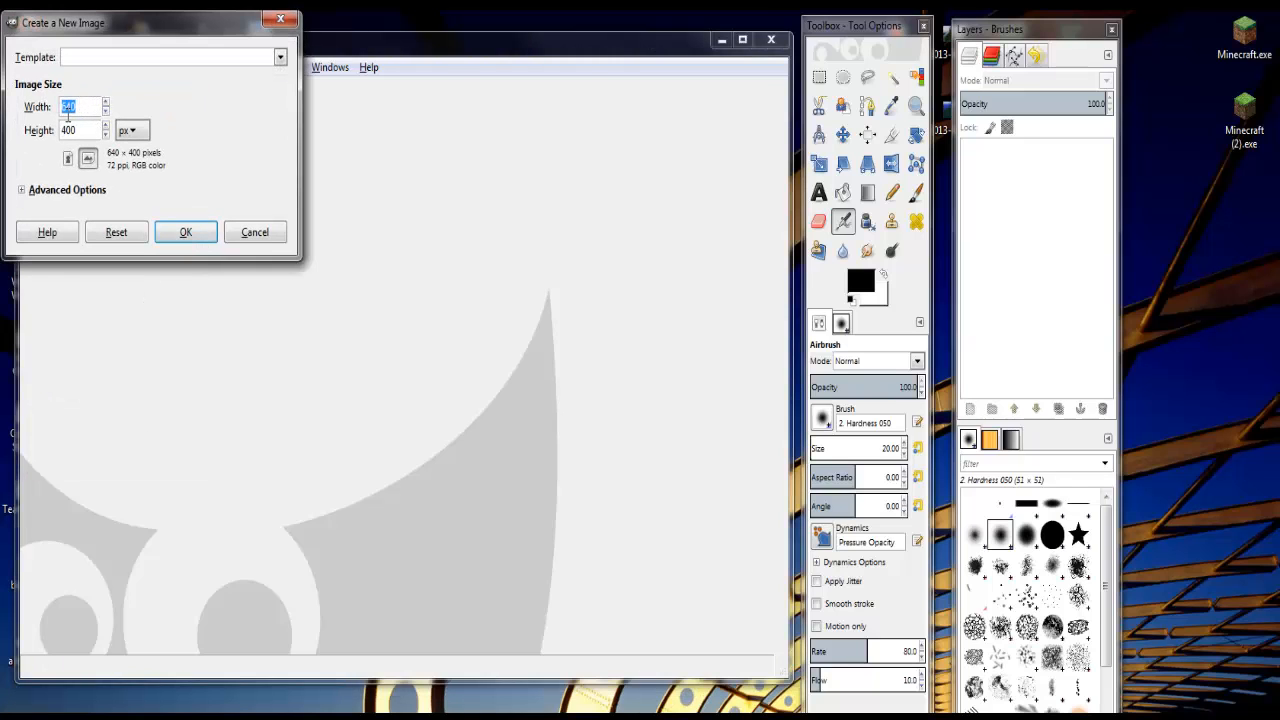
{"action": "left_click", "coordinate": [188, 233]}
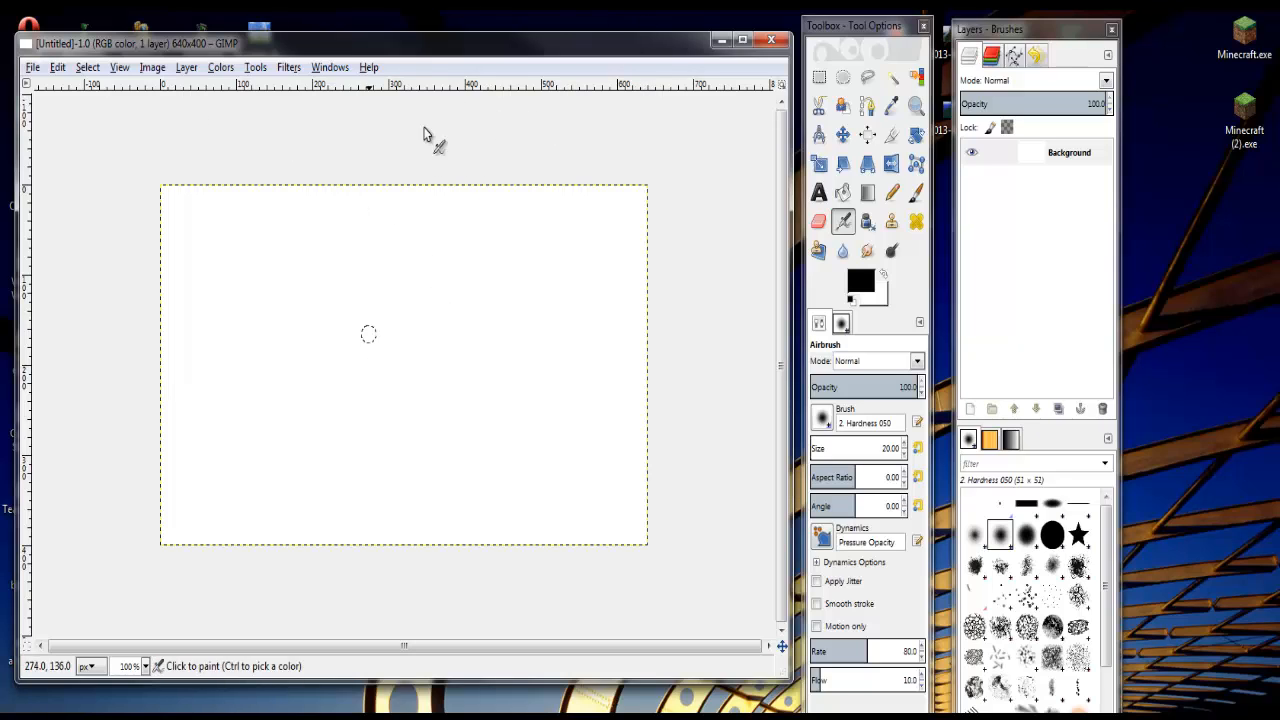
- Add a new 640 × 400 px transparent layer above the background and make it the active layer
{"action": "left_click", "coordinate": [970, 410]}
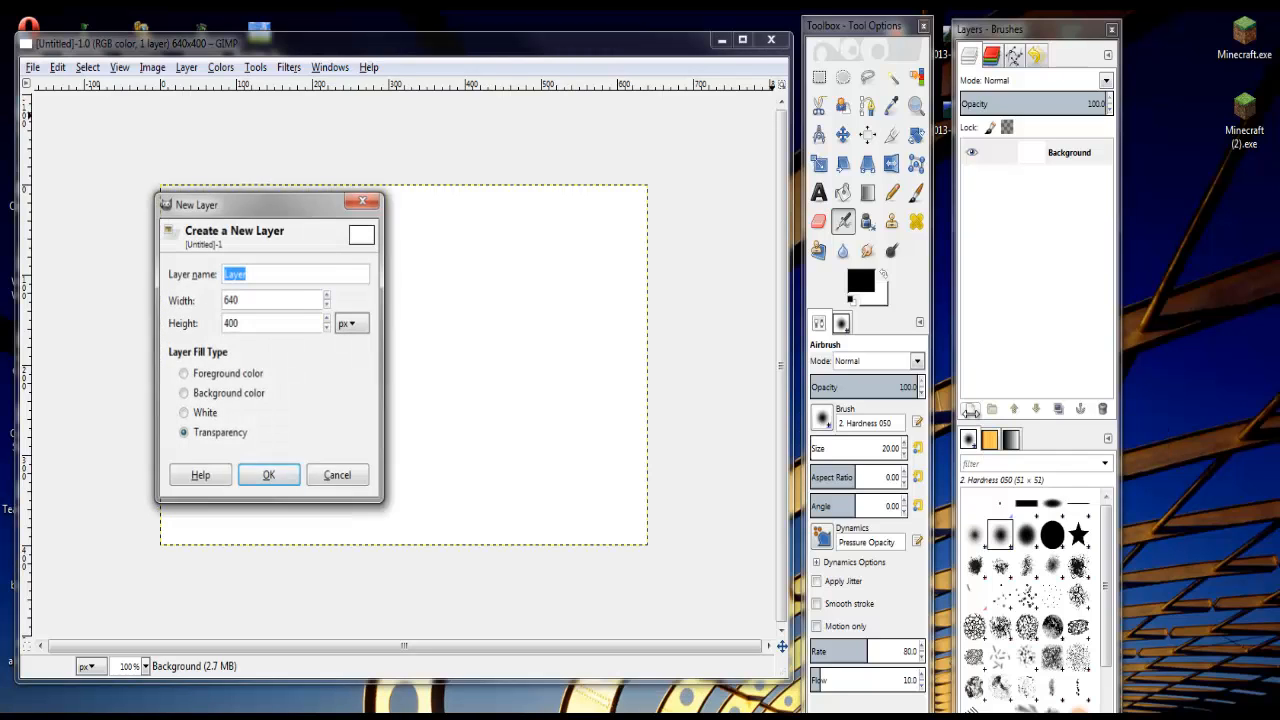
{"action": "left_click", "coordinate": [290, 472]}
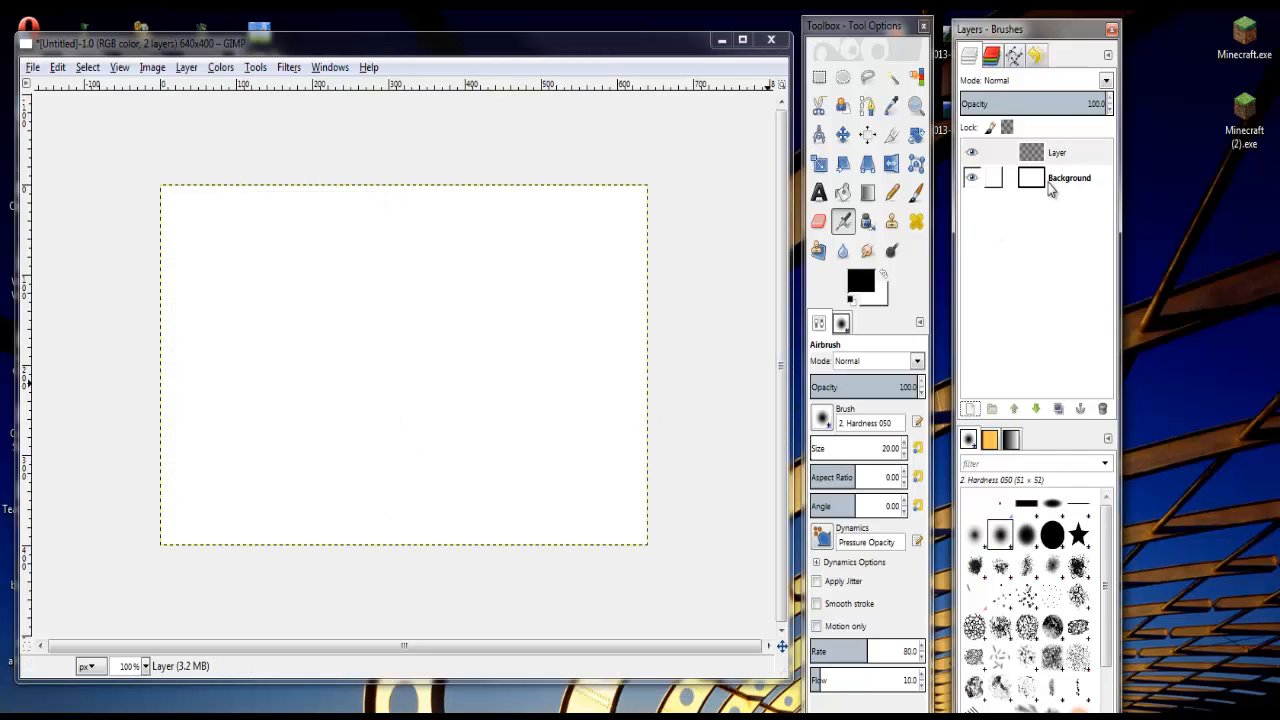
{"action": "left_click", "coordinate": [1050, 180]}
{"action": "left_click", "coordinate": [1063, 151]}
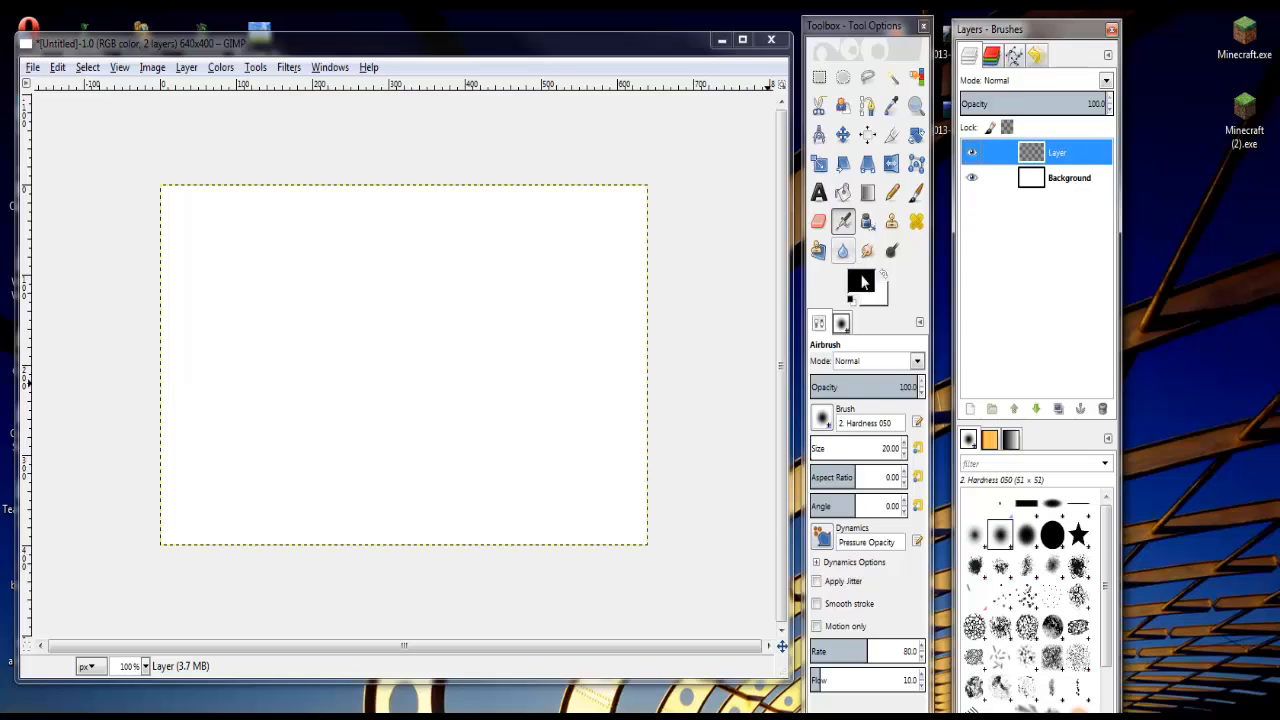
- Browse the gradients available for the Blend tool
{"action": "left_click", "coordinate": [867, 193]}
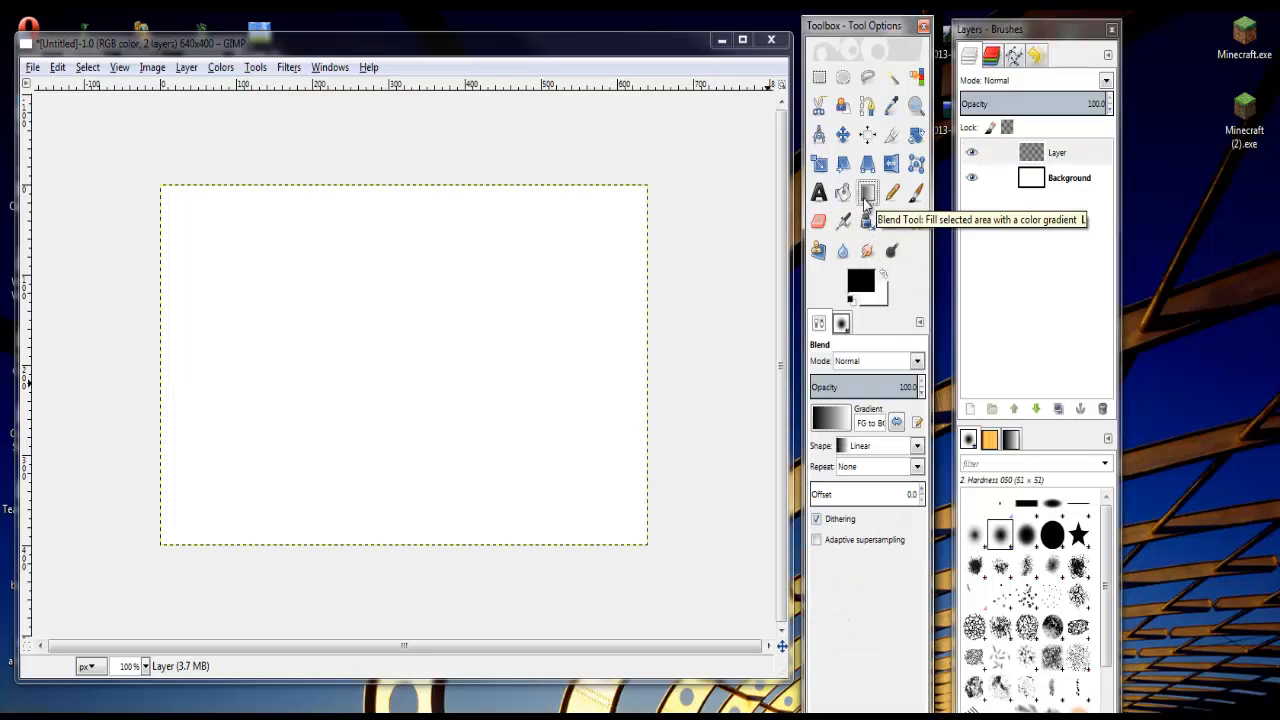
{"action": "left_click", "coordinate": [836, 420]}
{"action": "scroll", "coordinate": [845, 460], "scroll_direction": "down", "scroll_amount": 5}
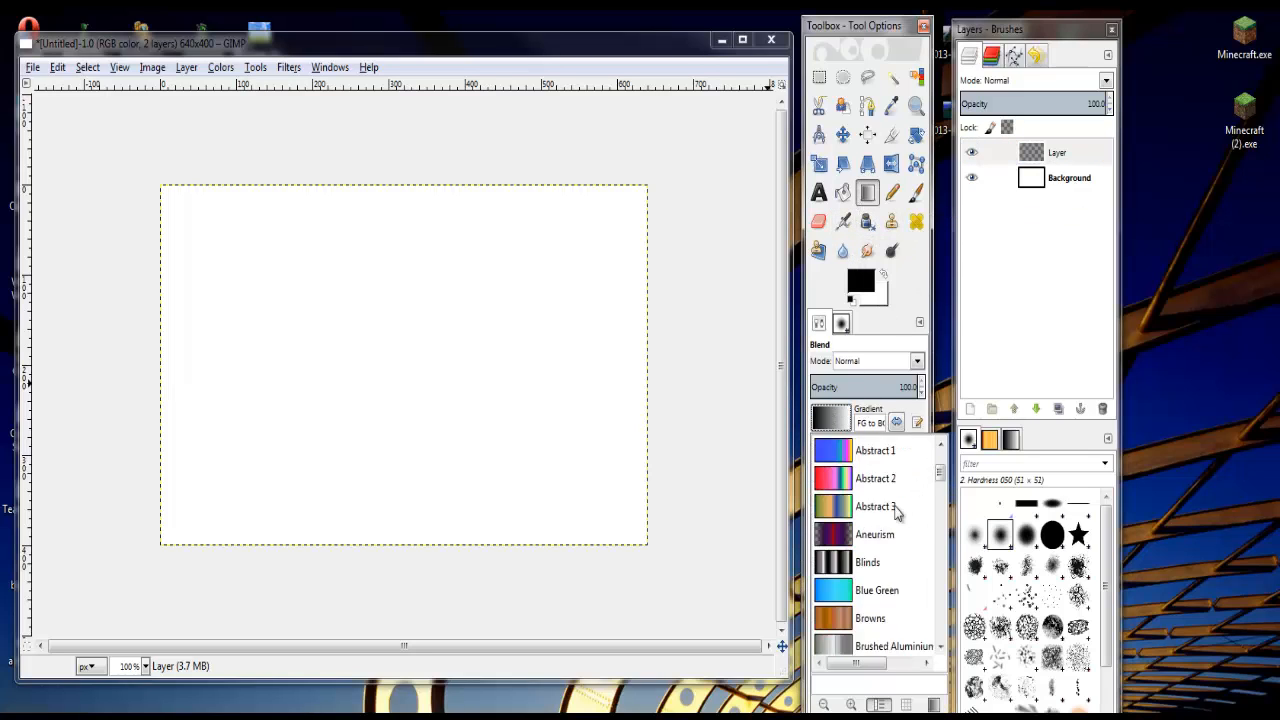
{"action": "left_click_drag", "start_coordinate": [940, 480], "coordinate": [948, 647]}
{"action": "scroll", "coordinate": [948, 640], "scroll_direction": "up", "scroll_amount": 3}
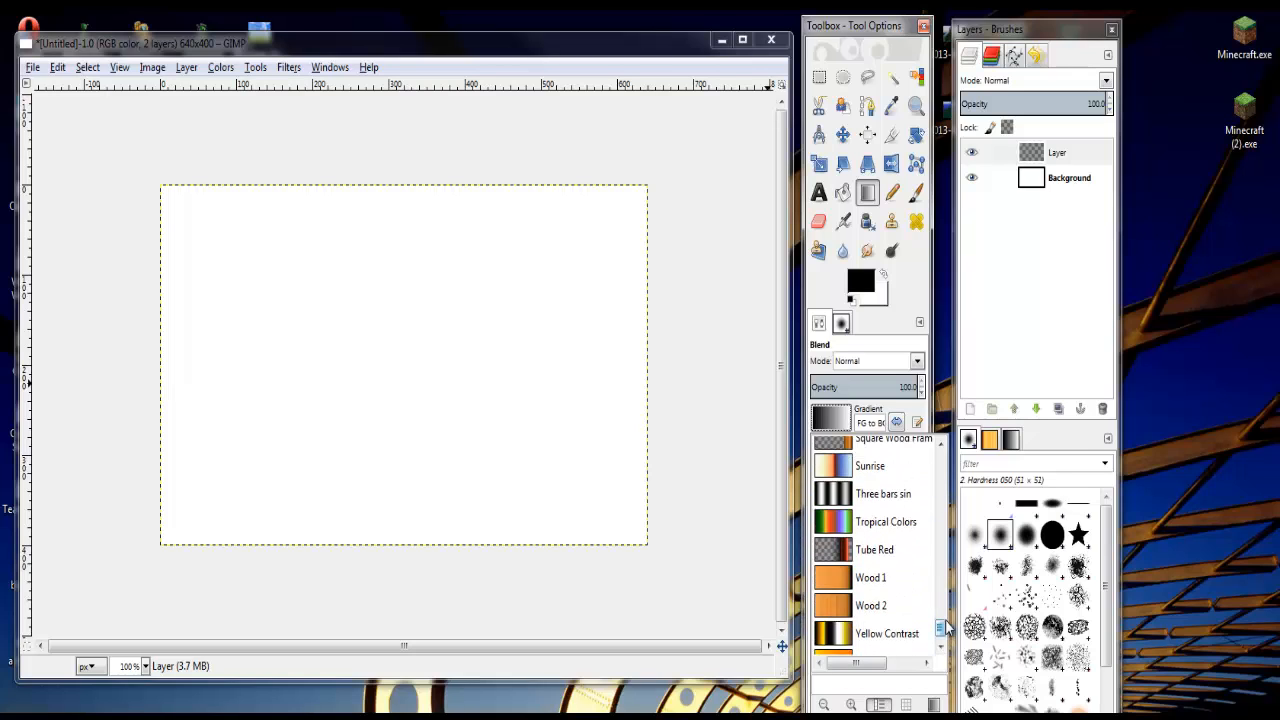
{"action": "scroll", "coordinate": [903, 620], "scroll_direction": "down", "scroll_amount": 2}
{"action": "scroll", "coordinate": [903, 620], "scroll_direction": "down", "scroll_amount": 1}
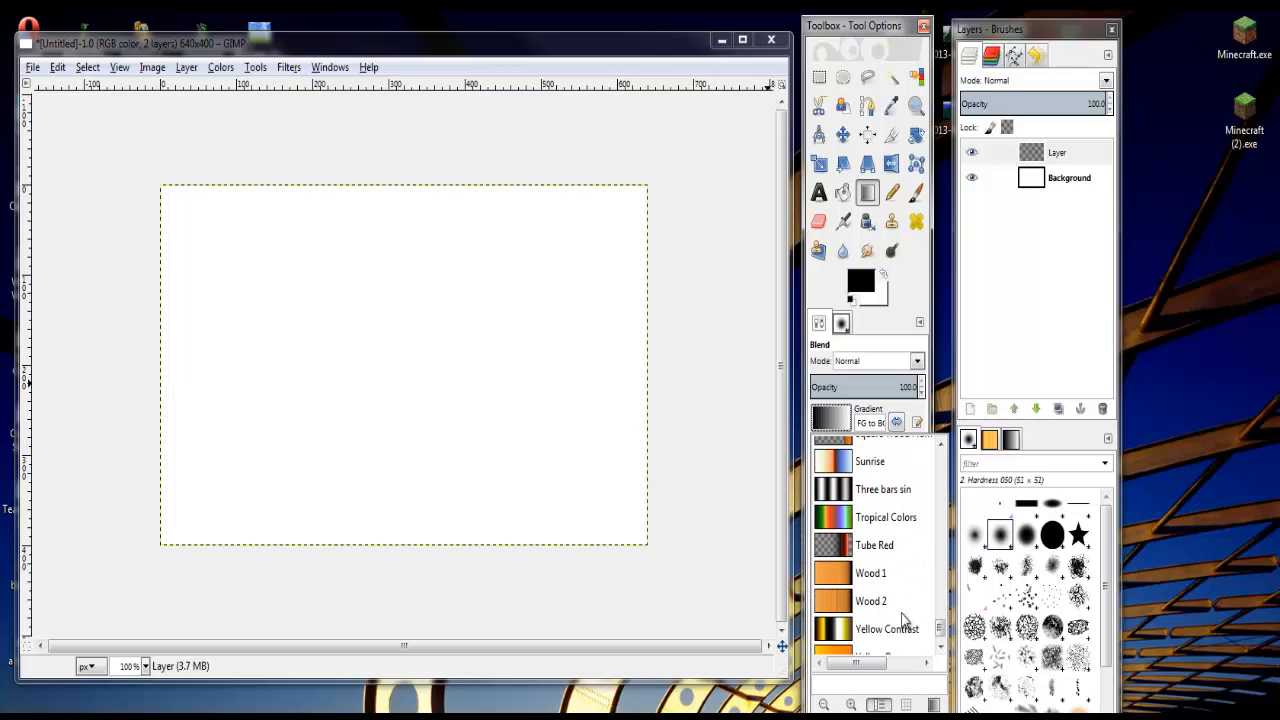
{"action": "scroll", "coordinate": [903, 620], "scroll_direction": "up", "scroll_amount": 2}
{"action": "scroll", "coordinate": [903, 620], "scroll_direction": "up", "scroll_amount": 4}
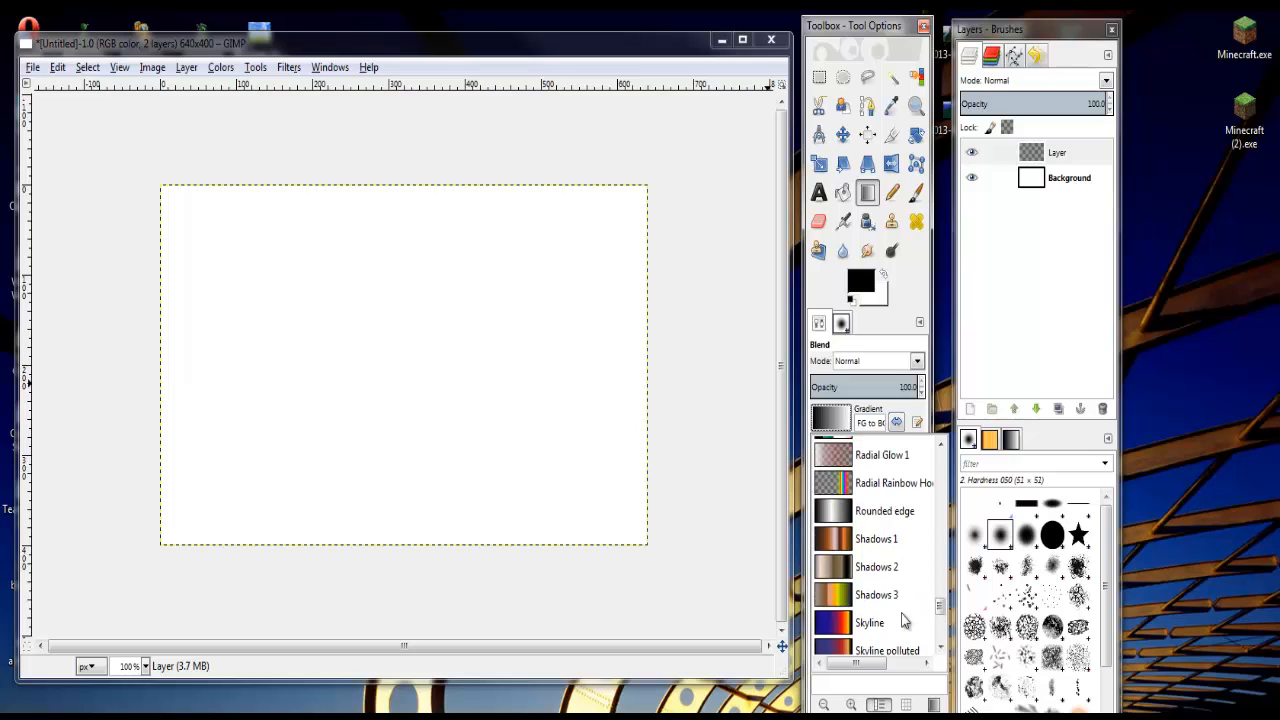
{"action": "scroll", "coordinate": [900, 620], "scroll_direction": "up", "scroll_amount": 4}
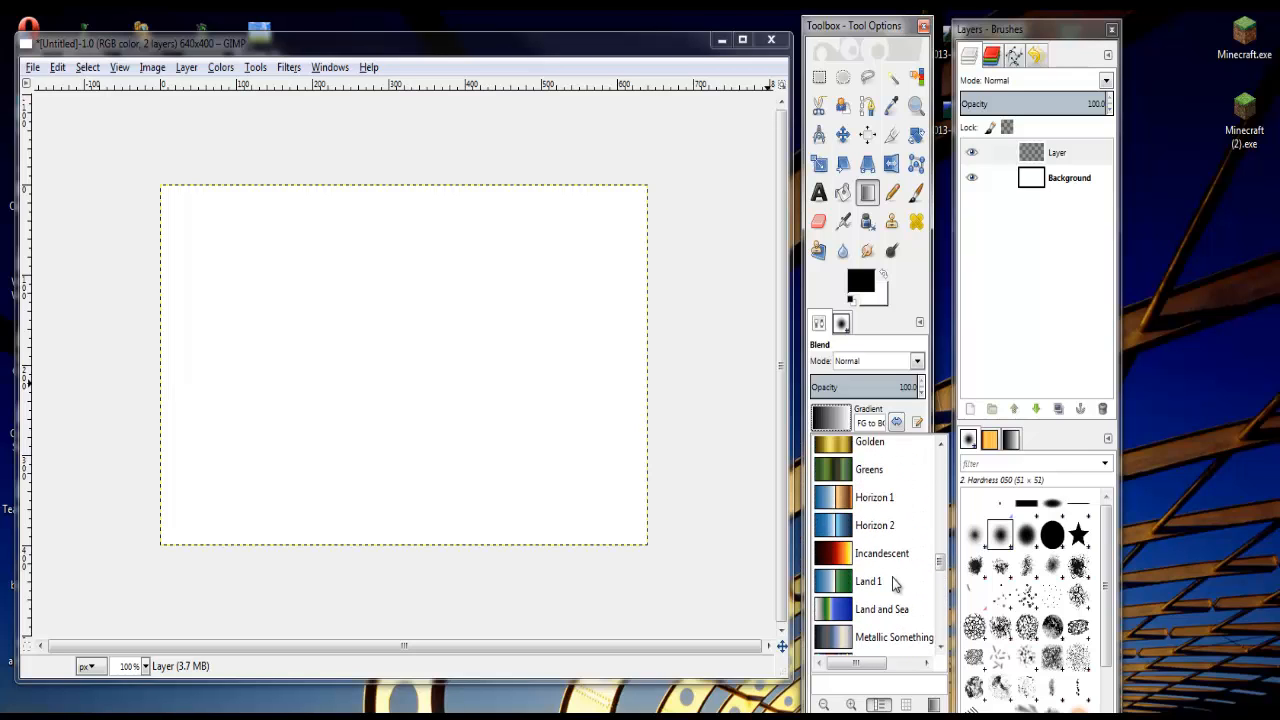
{"action": "scroll", "coordinate": [895, 585], "scroll_direction": "up", "scroll_amount": 1}
{"action": "scroll", "coordinate": [872, 570], "scroll_direction": "up", "scroll_amount": 7}
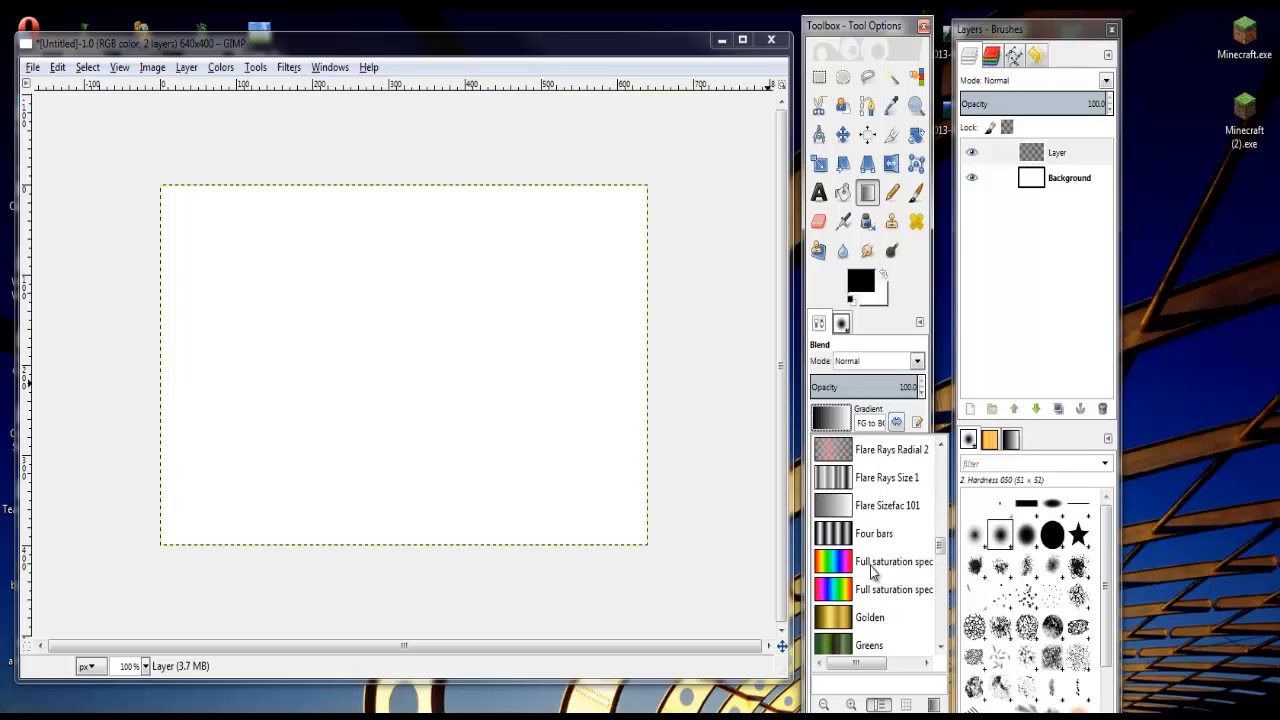
{"action": "scroll", "coordinate": [872, 570], "scroll_direction": "up", "scroll_amount": 2}
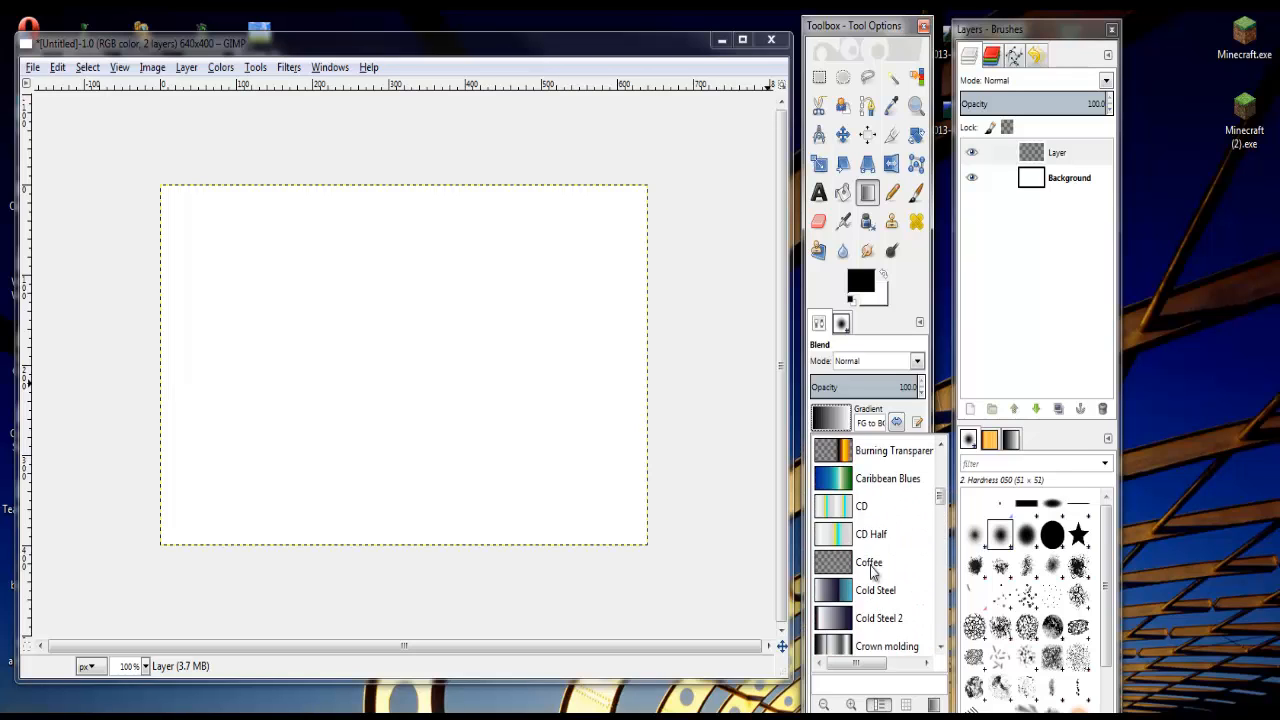
{"action": "scroll", "coordinate": [872, 570], "scroll_direction": "down", "scroll_amount": 2}
{"action": "scroll", "coordinate": [872, 570], "scroll_direction": "up", "scroll_amount": 5}
{"action": "scroll", "coordinate": [872, 570], "scroll_direction": "up", "scroll_amount": 2}
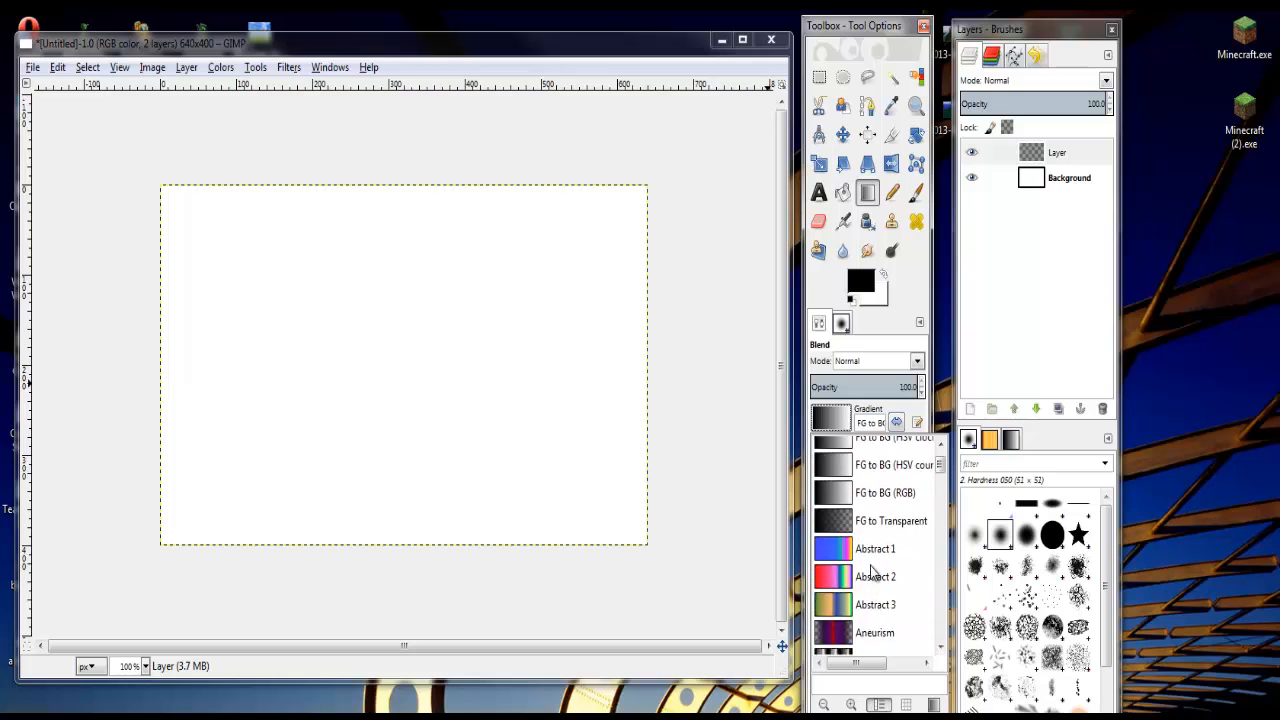
{"action": "left_click", "coordinate": [862, 285]}
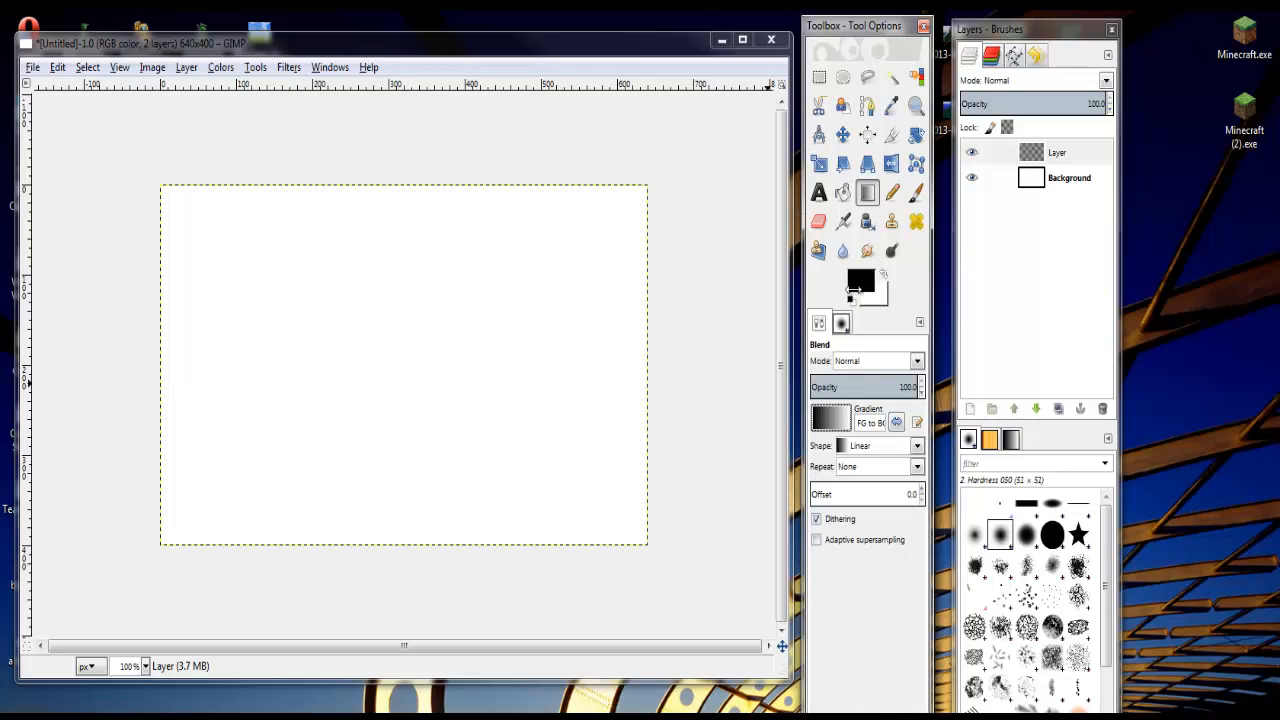
- Set the foreground color to red, e71111
{"action": "left_click", "coordinate": [860, 283]}
{"action": "left_click", "coordinate": [982, 228]}
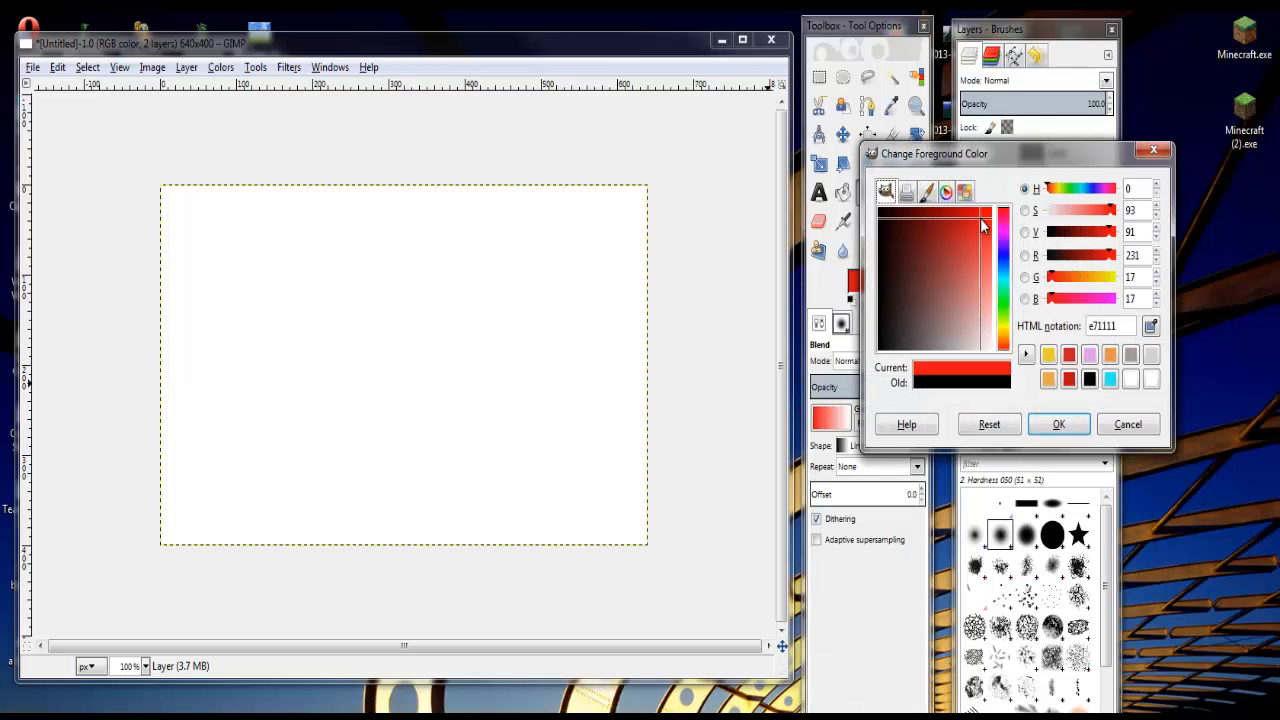
{"action": "left_click", "coordinate": [1058, 424]}
- Swap the foreground and background colors, and set the new foreground color to blue, 2f7dc6
{"action": "left_click", "coordinate": [891, 251]}
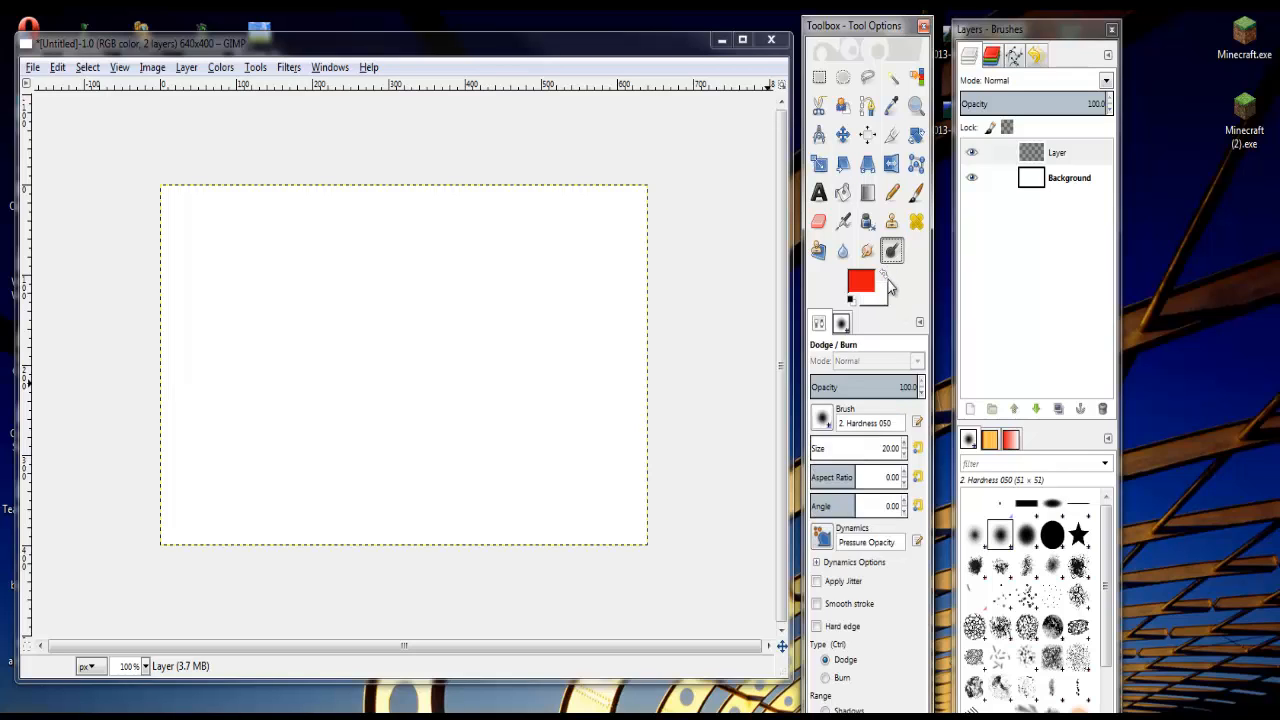
{"action": "left_click", "coordinate": [883, 274]}
{"action": "left_click", "coordinate": [855, 286]}
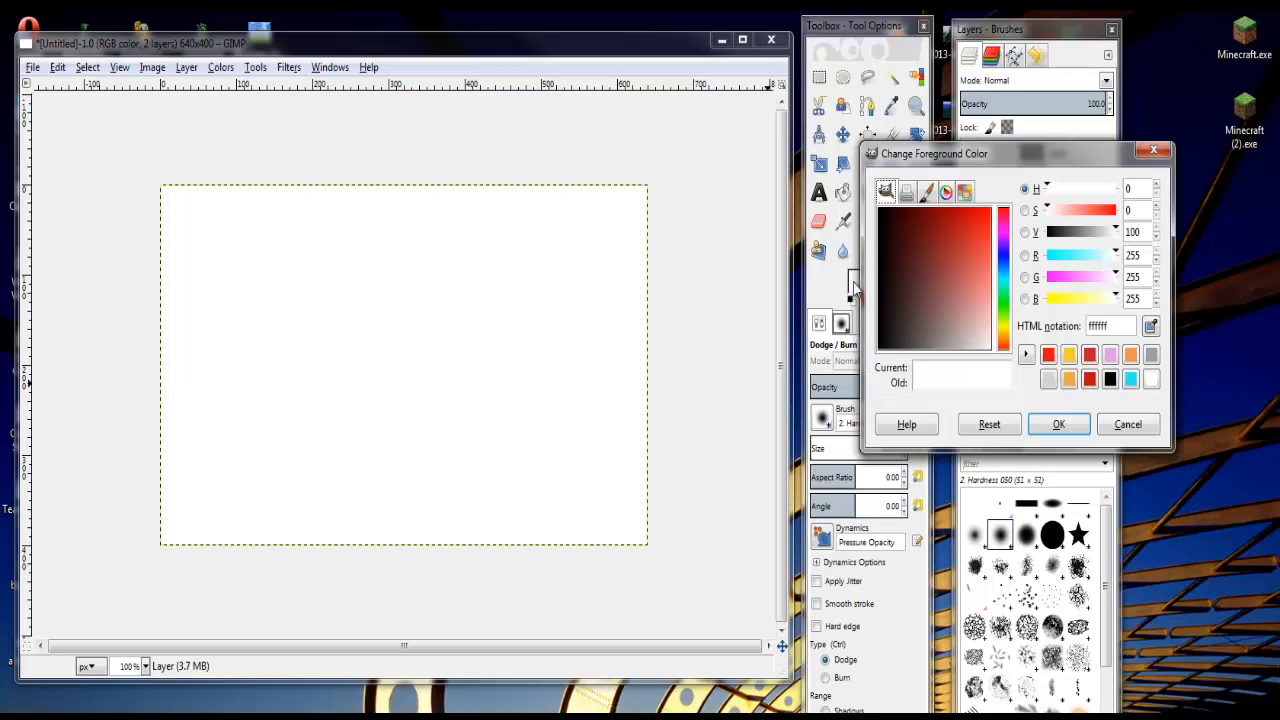
{"action": "left_click", "coordinate": [1130, 379]}
{"action": "left_click_drag", "start_coordinate": [1077, 283], "coordinate": [1086, 285]}
{"action": "left_click", "coordinate": [970, 268]}
{"action": "left_click_drag", "start_coordinate": [970, 268], "coordinate": [966, 243]}
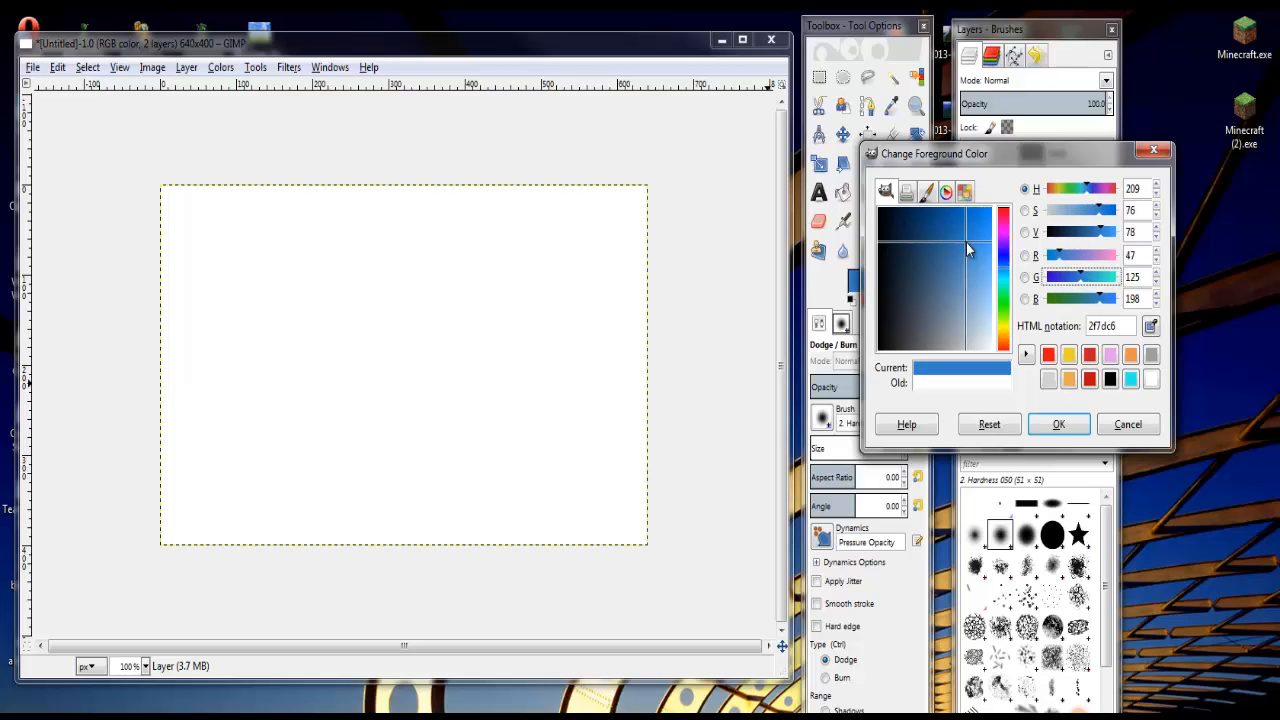
{"action": "left_click", "coordinate": [1058, 424]}
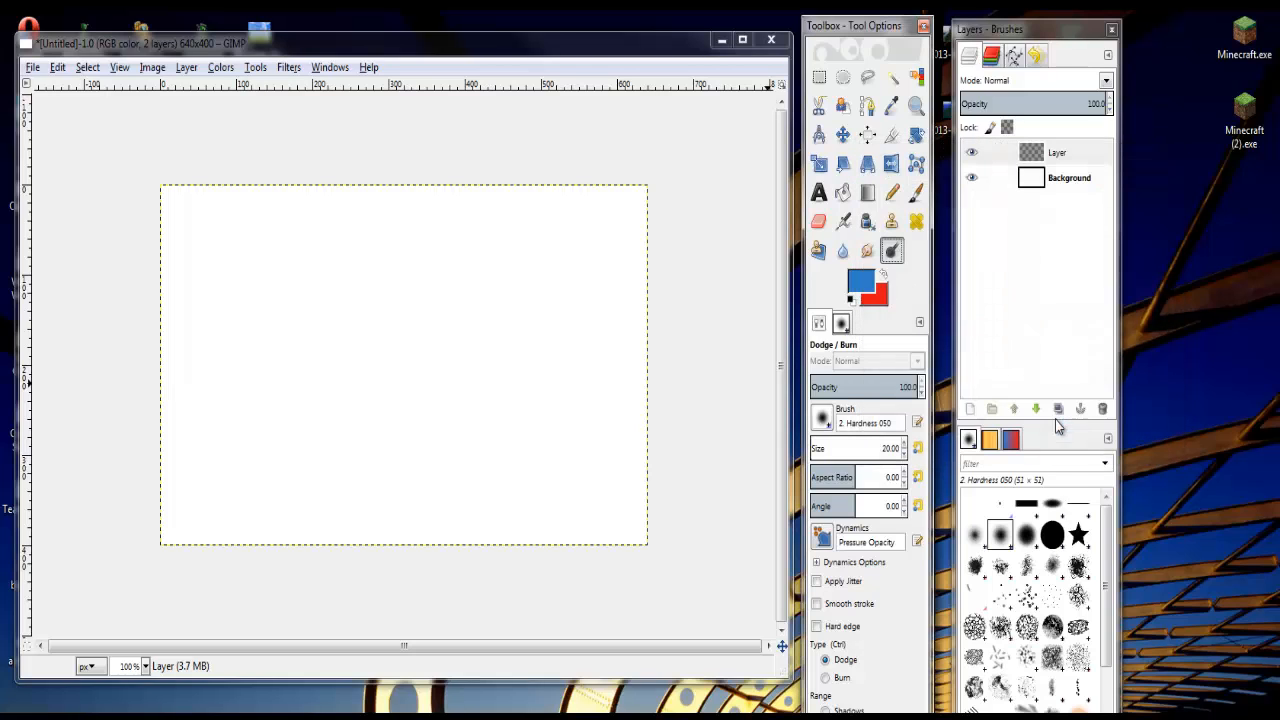
- Swap the colors again and soften the red foreground to saturation 80, e72e2e
{"action": "left_click", "coordinate": [884, 275]}
{"action": "left_click", "coordinate": [860, 282]}
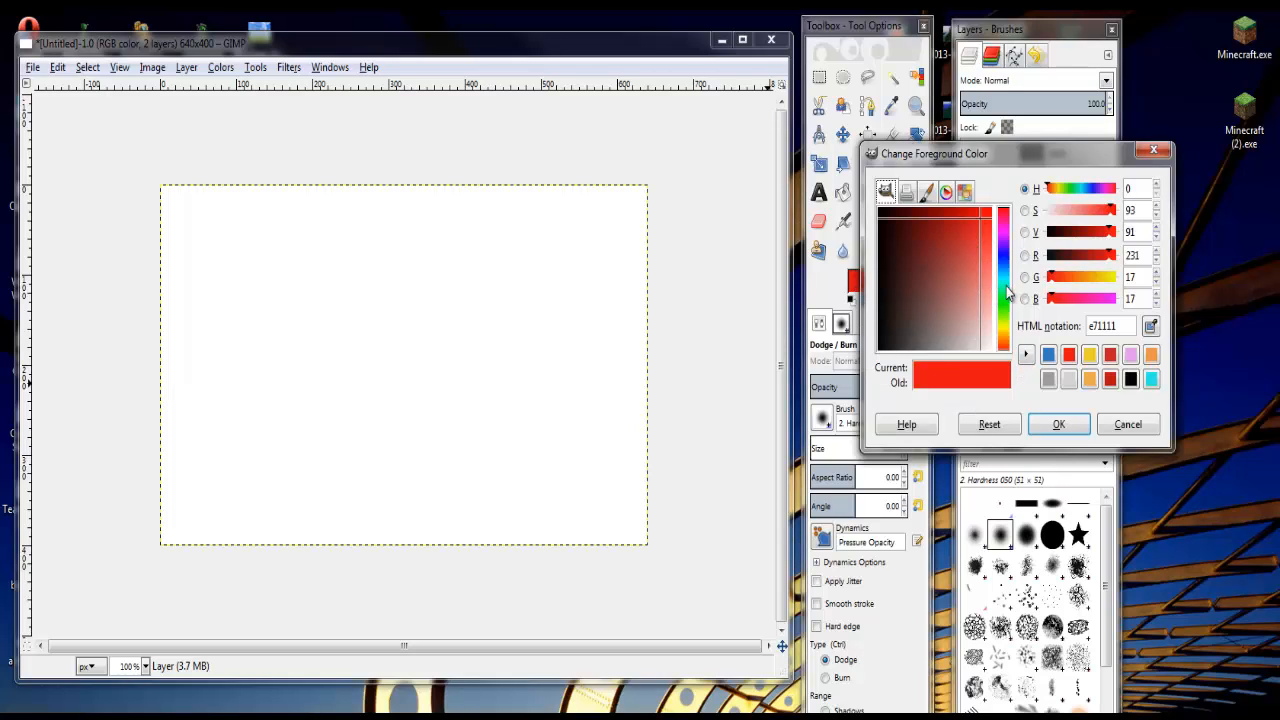
{"action": "left_click", "coordinate": [1108, 211]}
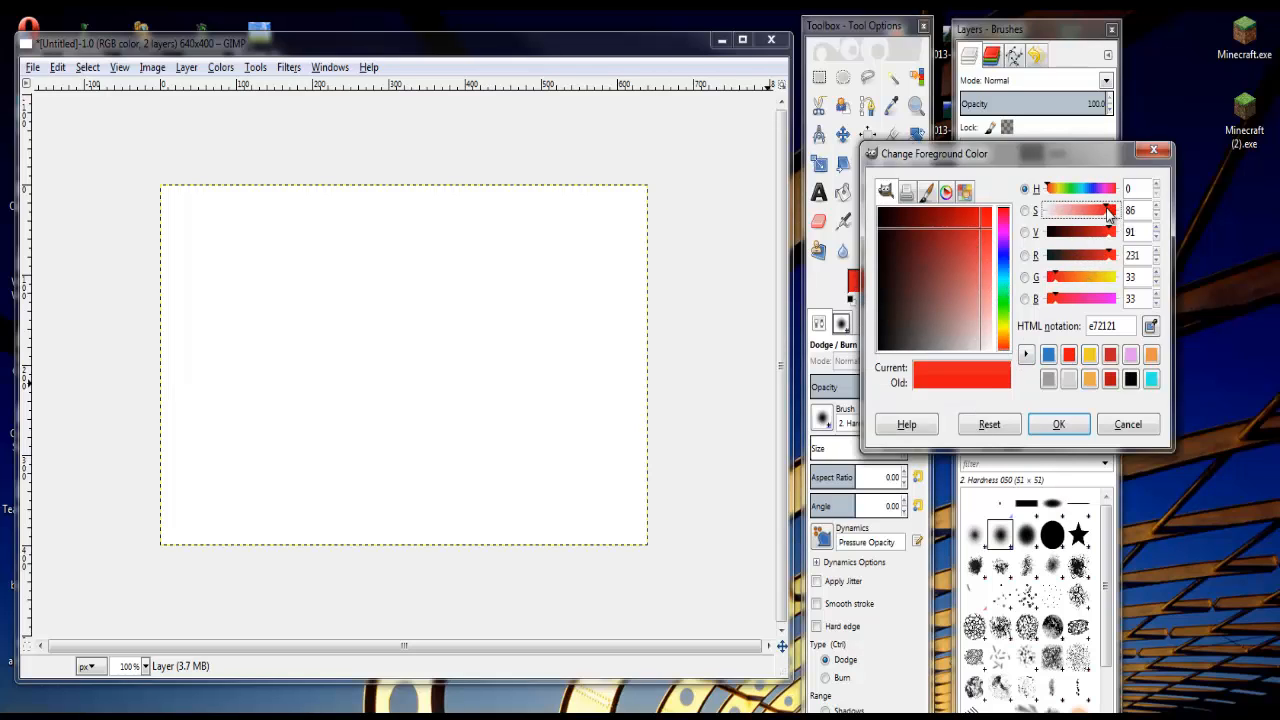
{"action": "left_click_drag", "start_coordinate": [1108, 211], "coordinate": [1103, 212]}
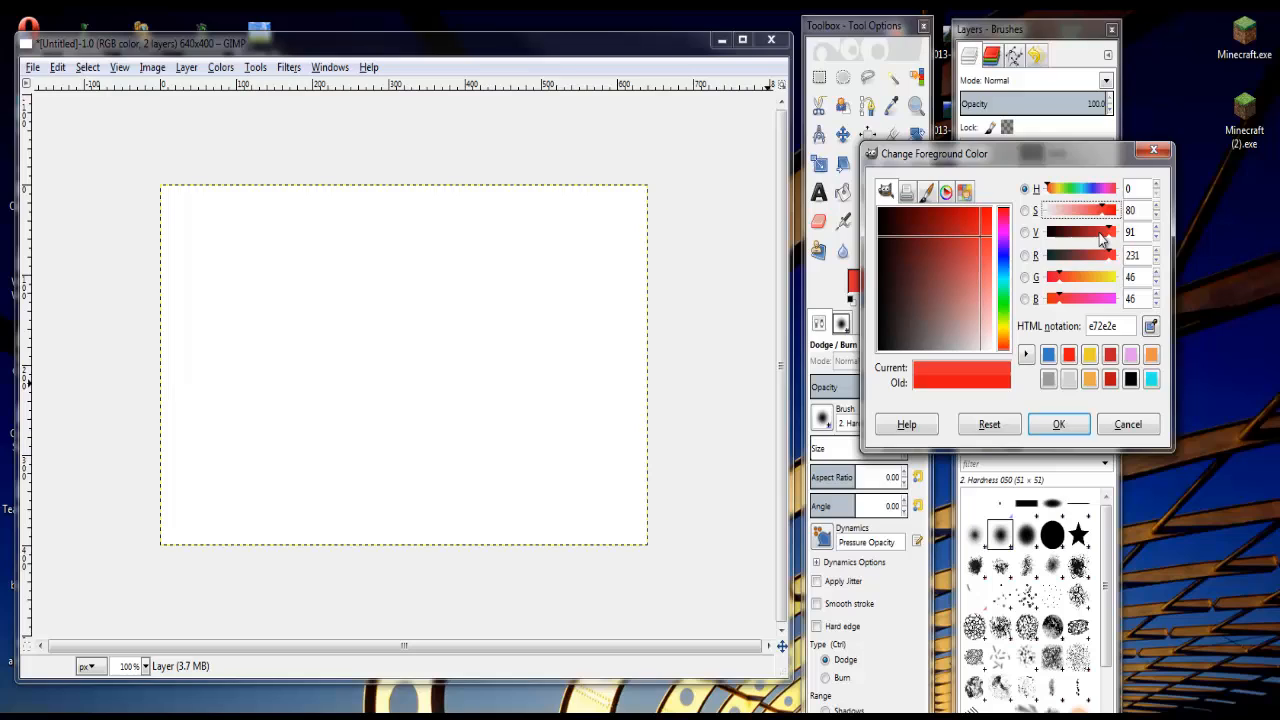
{"action": "left_click", "coordinate": [1058, 424]}
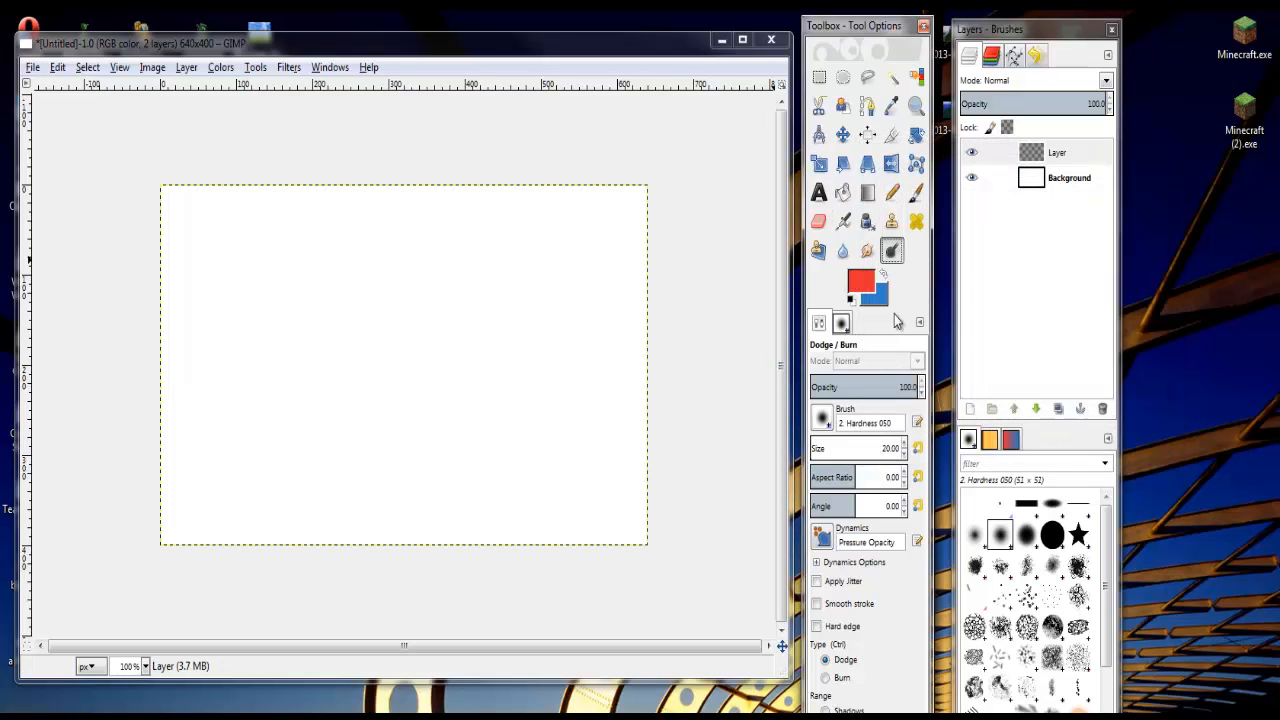
- Activate the Blend tool with the foreground-to-background gradient and set its shape to Spiral (cw)
{"action": "left_click", "coordinate": [867, 192]}
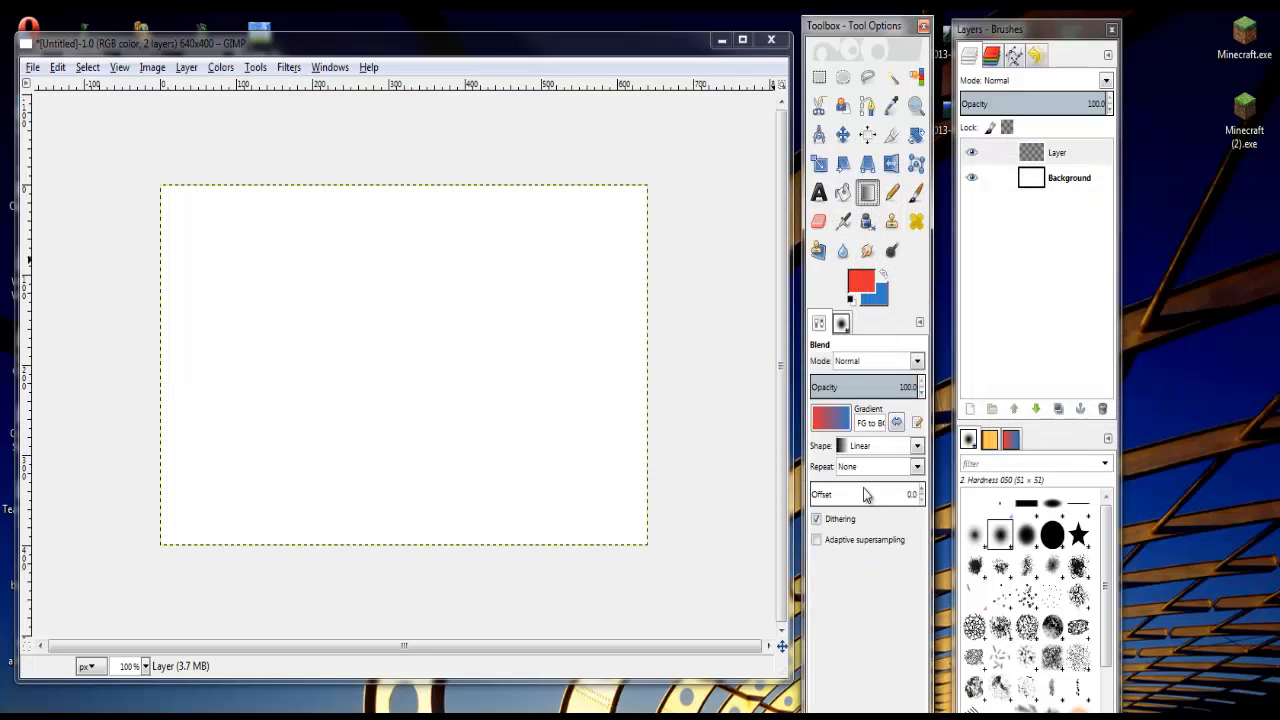
{"action": "left_click", "coordinate": [838, 418]}
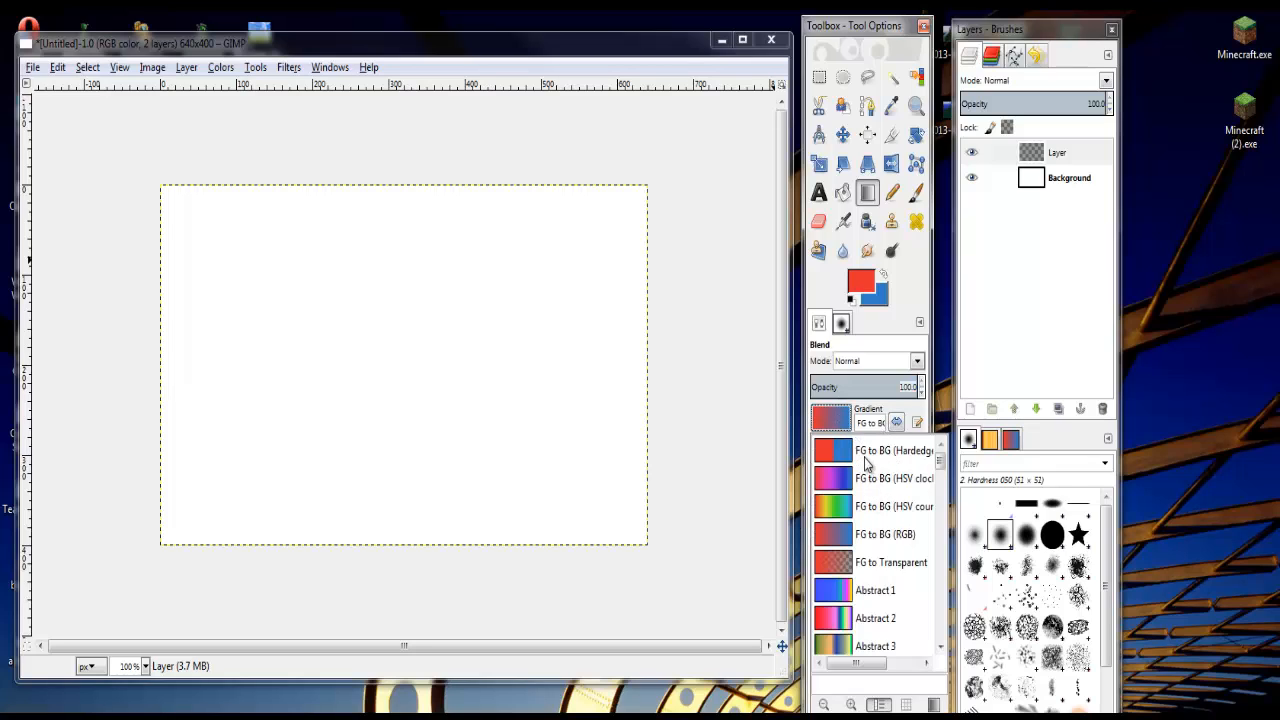
{"action": "left_click", "coordinate": [874, 424]}
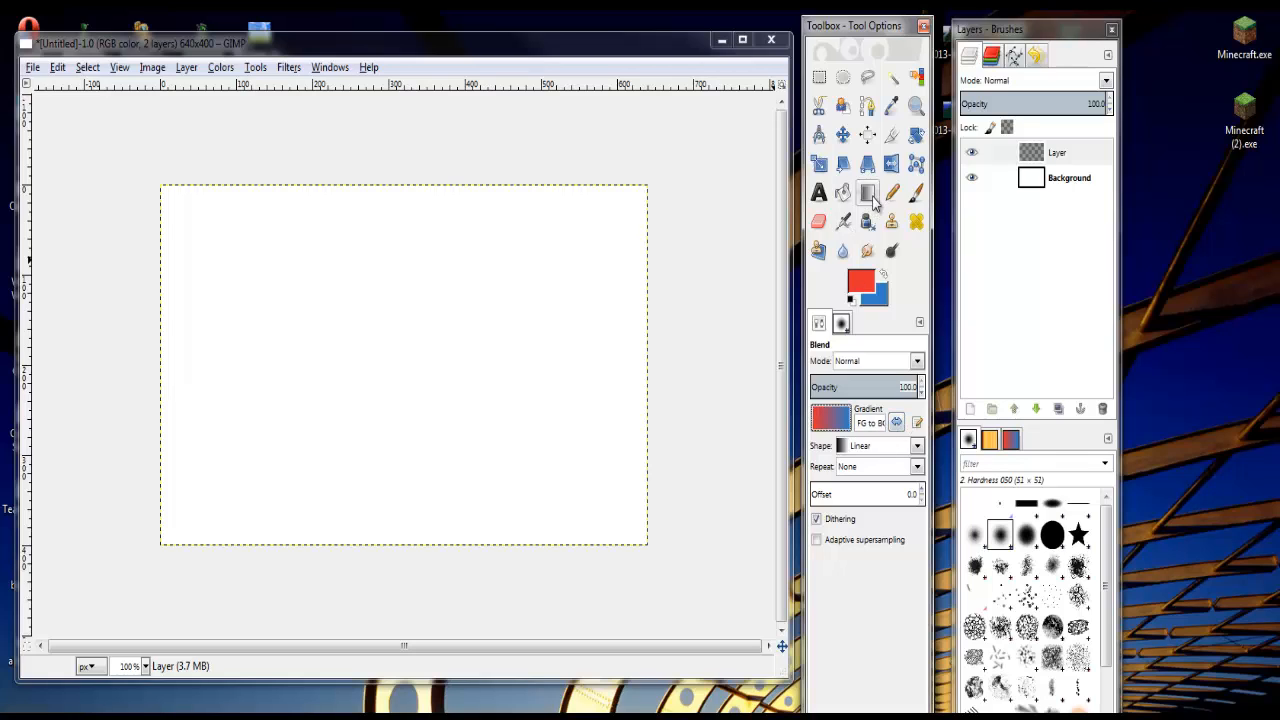
{"action": "left_click", "coordinate": [874, 447]}
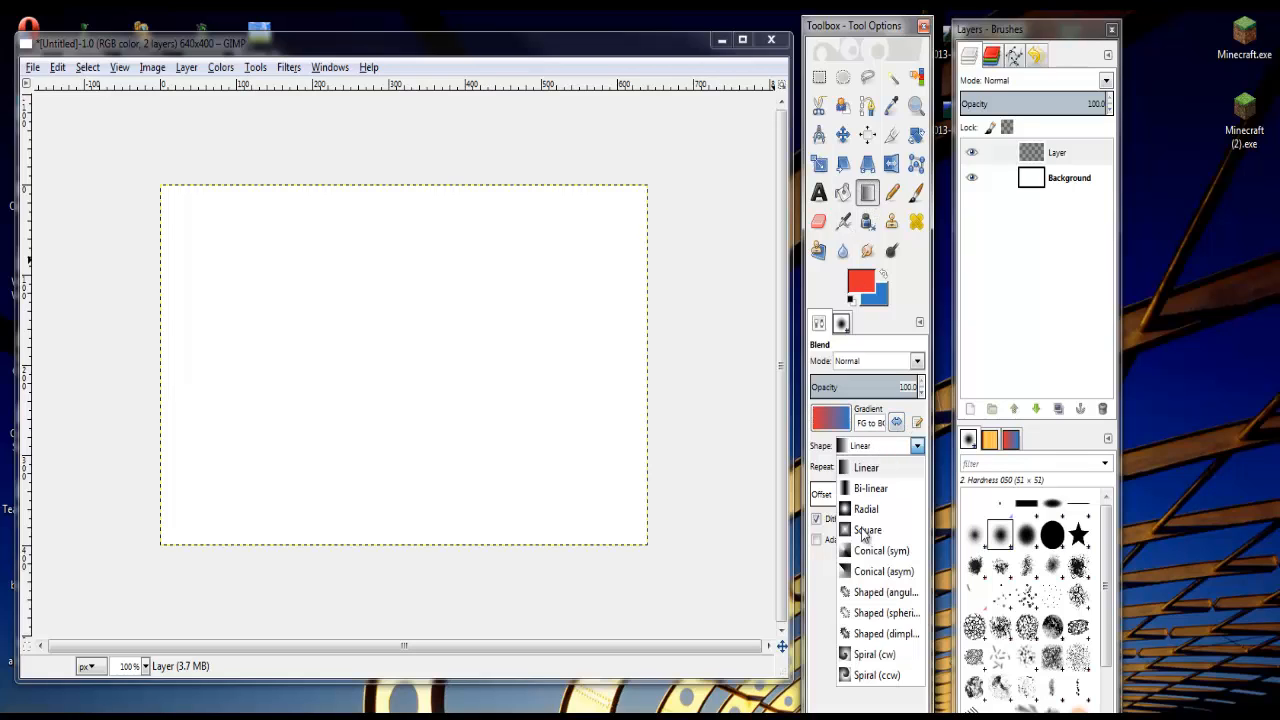
{"action": "left_click", "coordinate": [858, 652]}
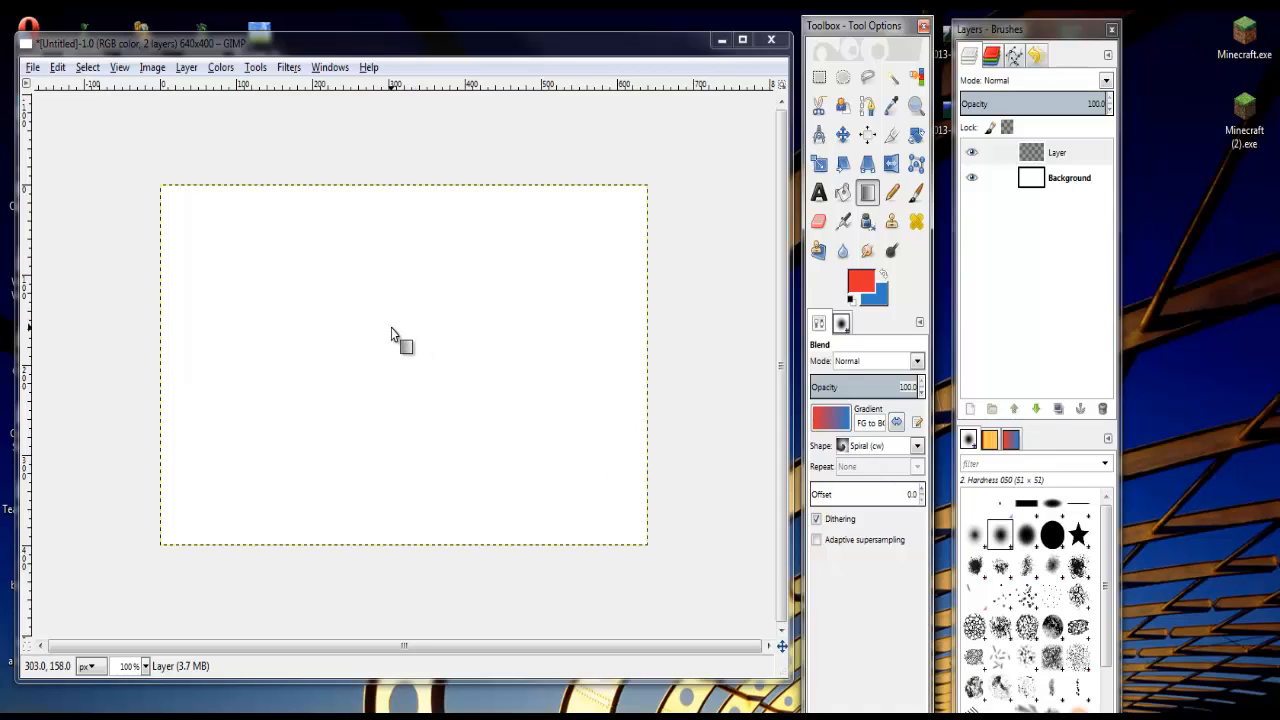
- Try clockwise spiral gradients of different lengths from the middle of the canvas downward, undoing each one
{"action": "left_click_drag", "start_coordinate": [398, 340], "coordinate": [398, 555]}
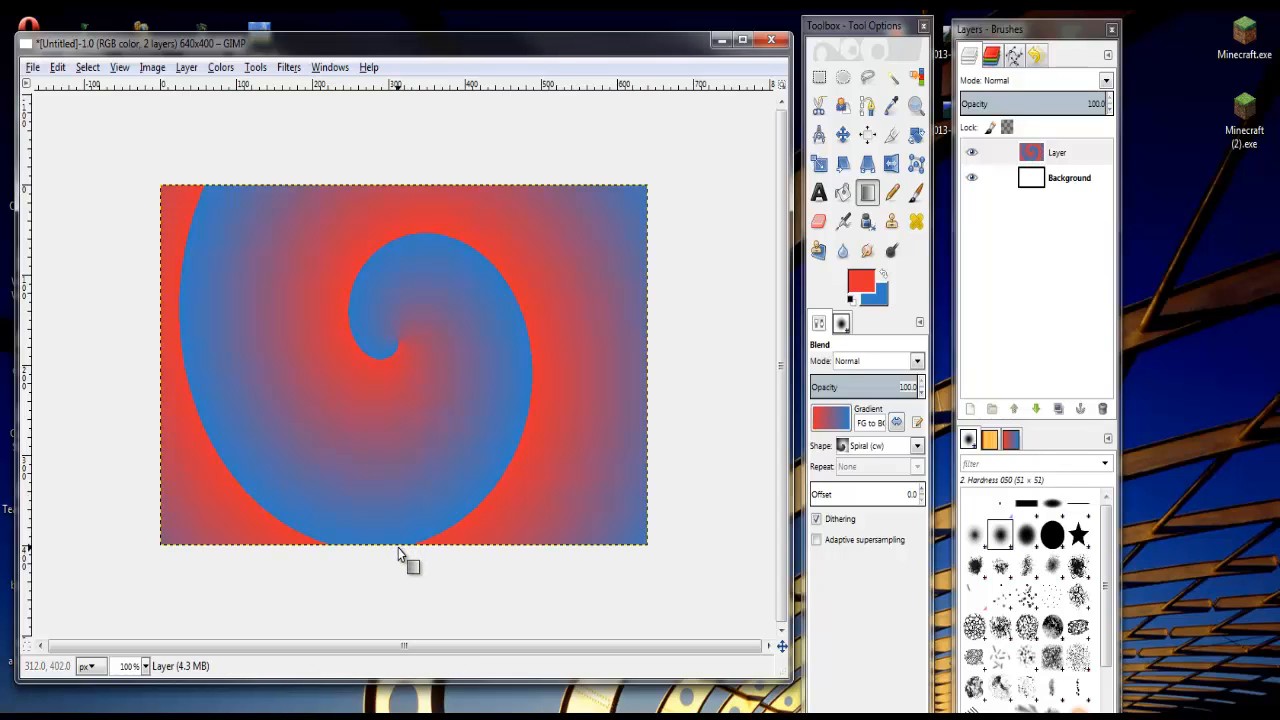
{"action": "key", "text": "ctrl+z"}
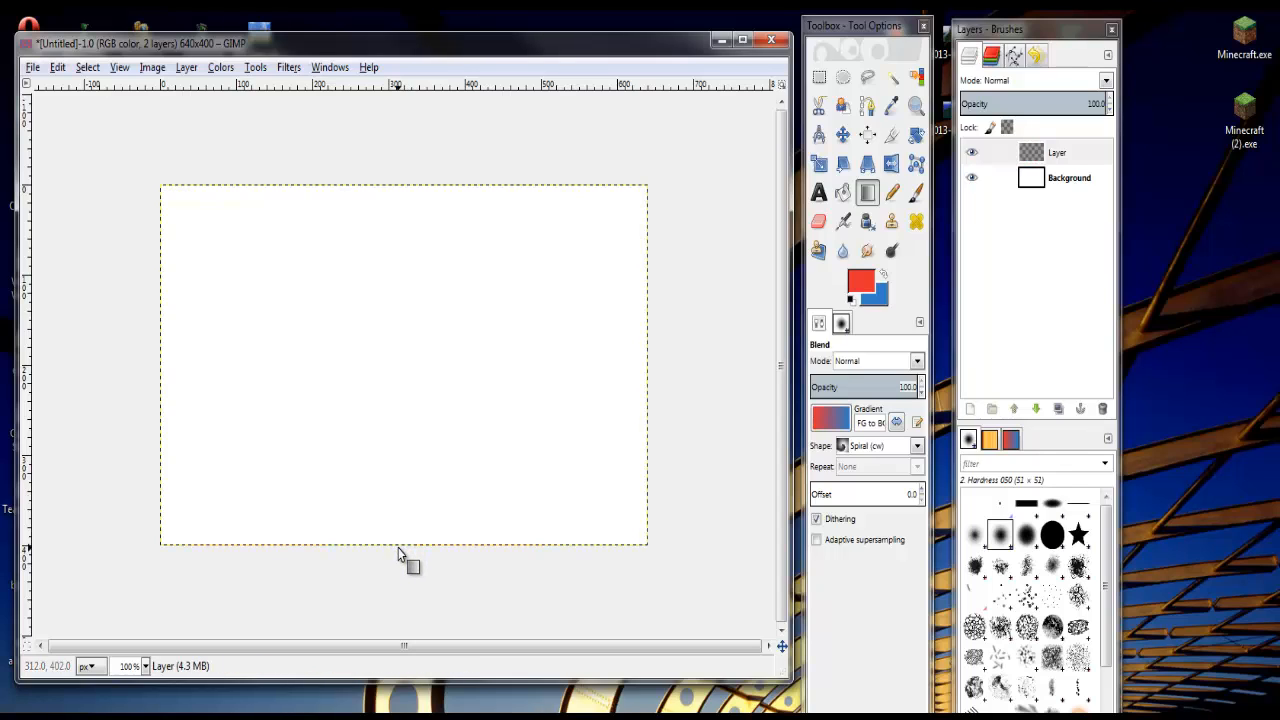
{"action": "left_click_drag", "start_coordinate": [398, 330], "coordinate": [398, 504]}
{"action": "key", "text": "ctrl+z"}
{"action": "left_click_drag", "start_coordinate": [400, 332], "coordinate": [401, 424]}
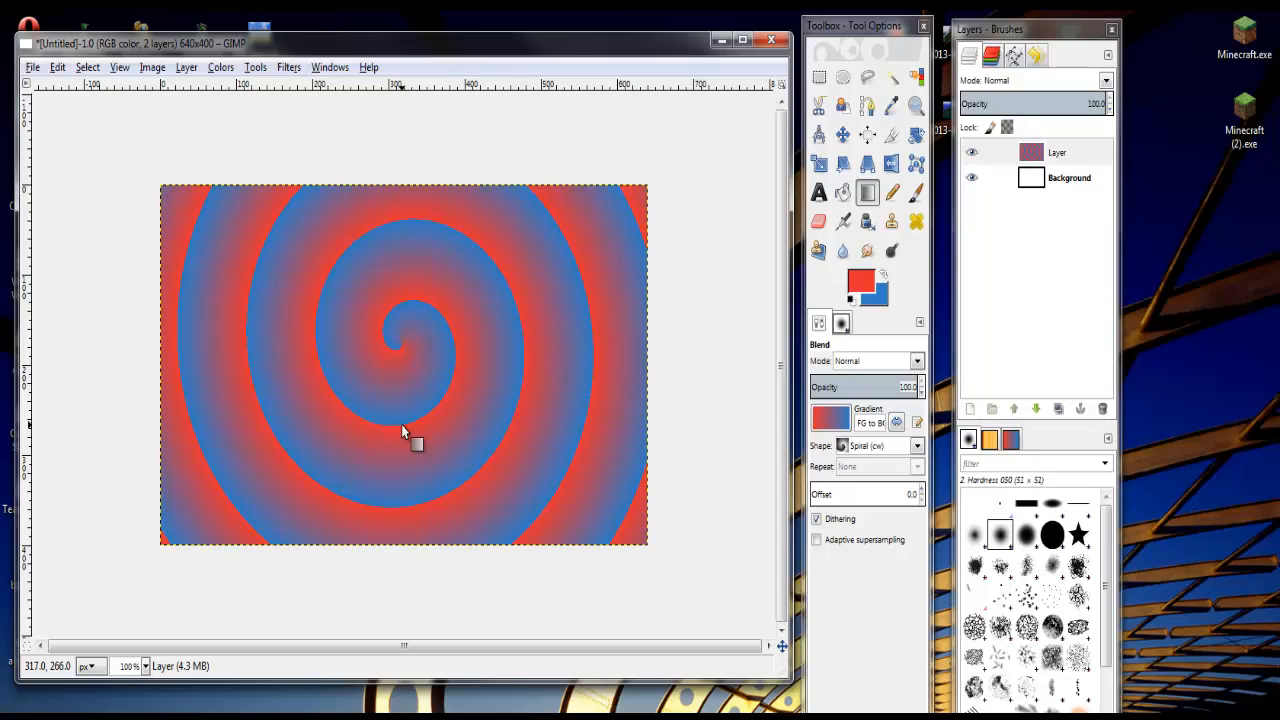
{"action": "key", "text": "ctrl+z"}
- Fill the layer with a clockwise spiral gradient drawn from the canvas center straight down to about 325, 356 px
{"action": "left_click_drag", "start_coordinate": [409, 346], "coordinate": [410, 512]}
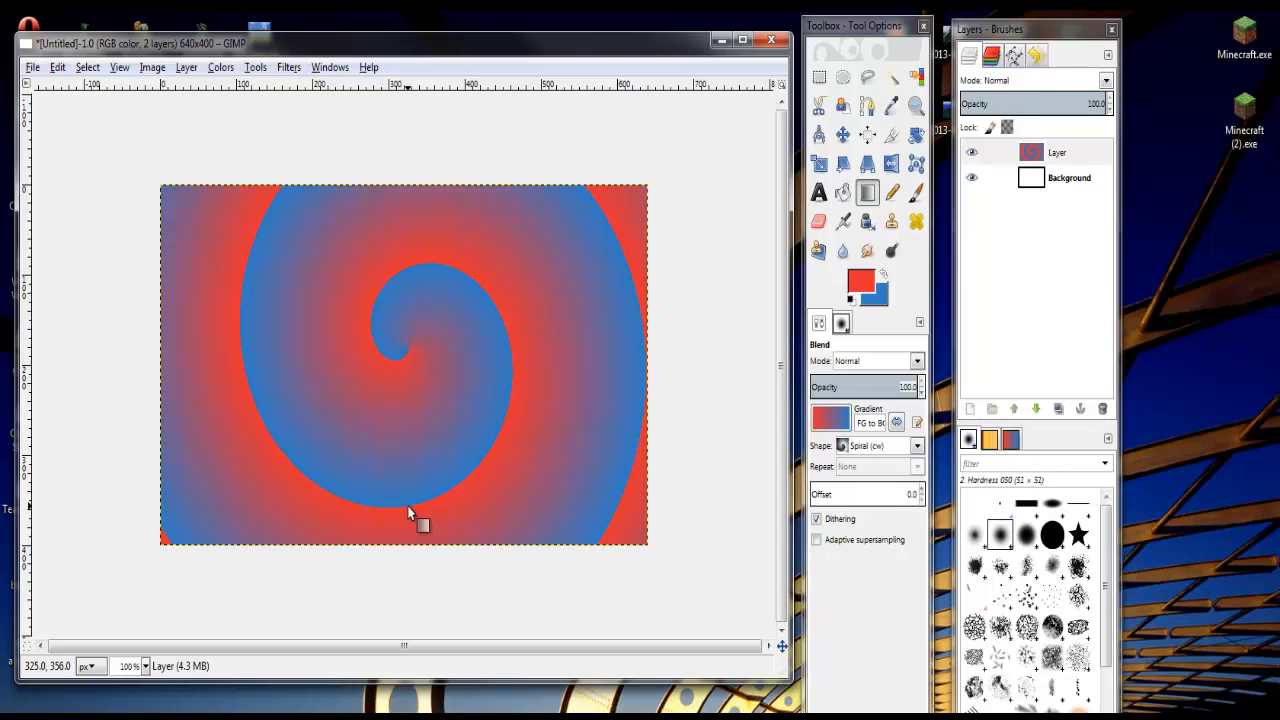
- Apply the Emboss filter to the spiral layer with the Bumpmap function and a depth of 5
{"action": "left_click", "coordinate": [289, 70]}
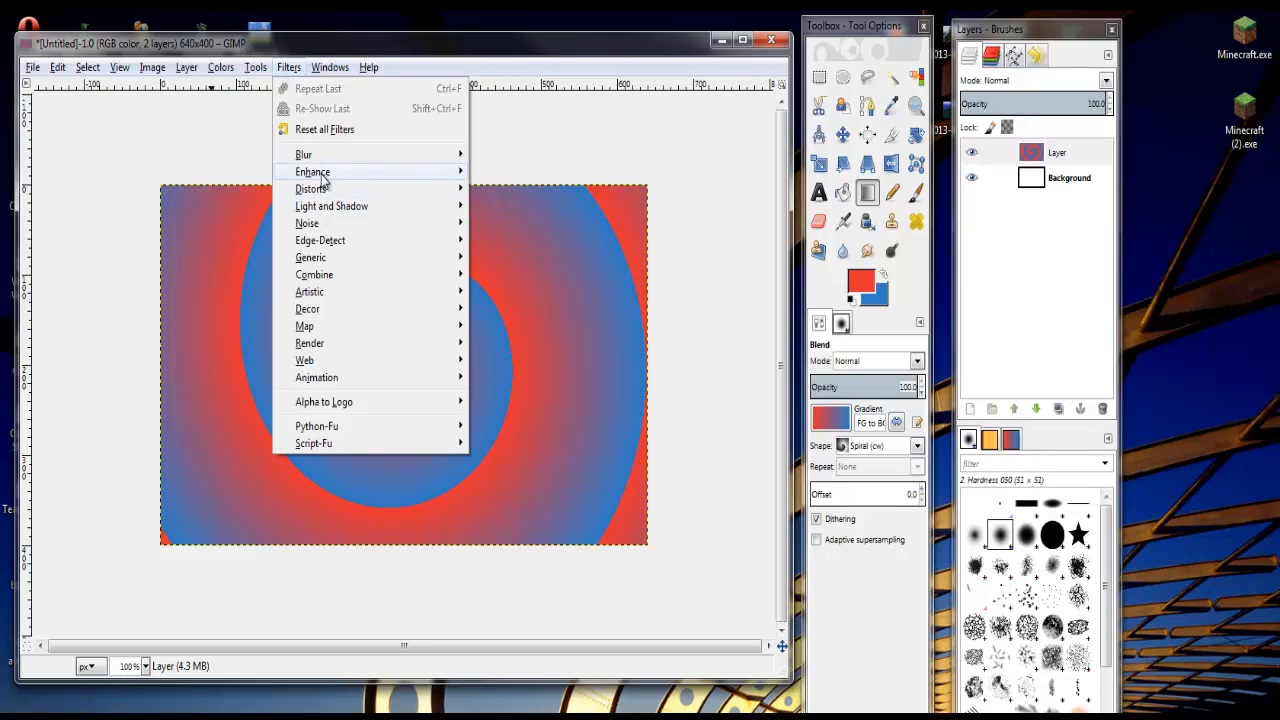
{"action": "mouse_move", "coordinate": [388, 190]}
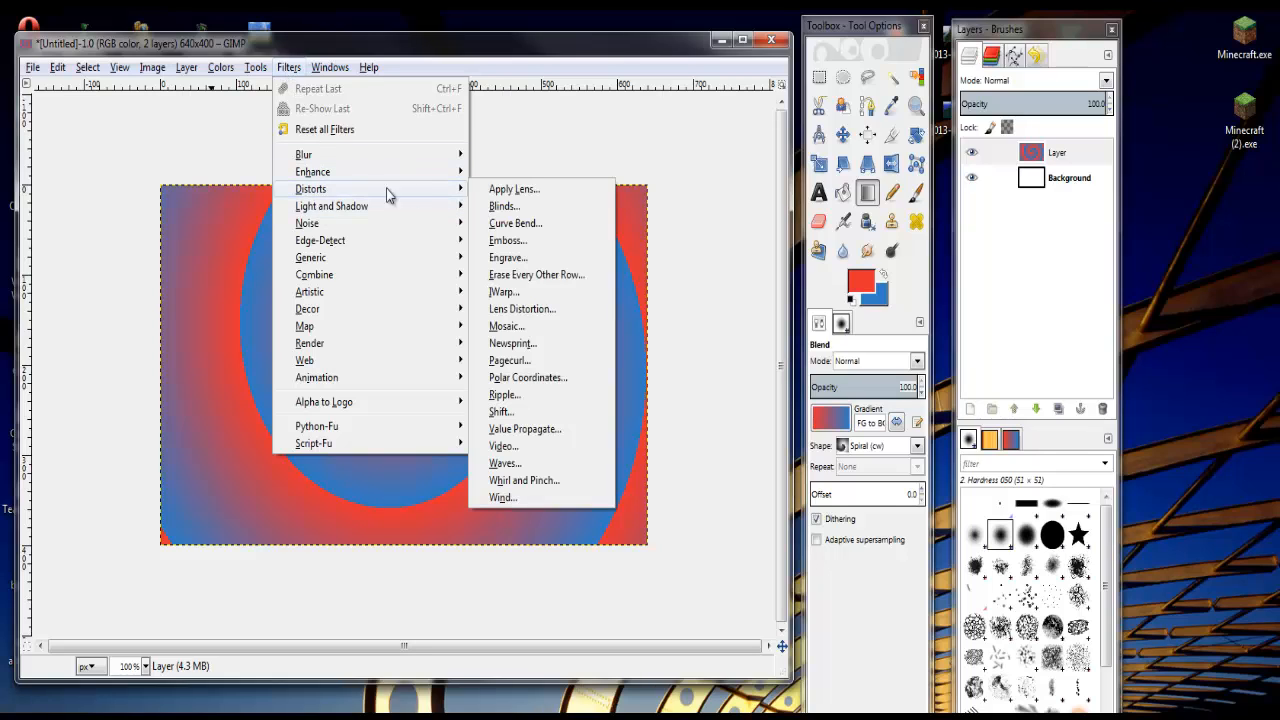
{"action": "left_click", "coordinate": [522, 244]}
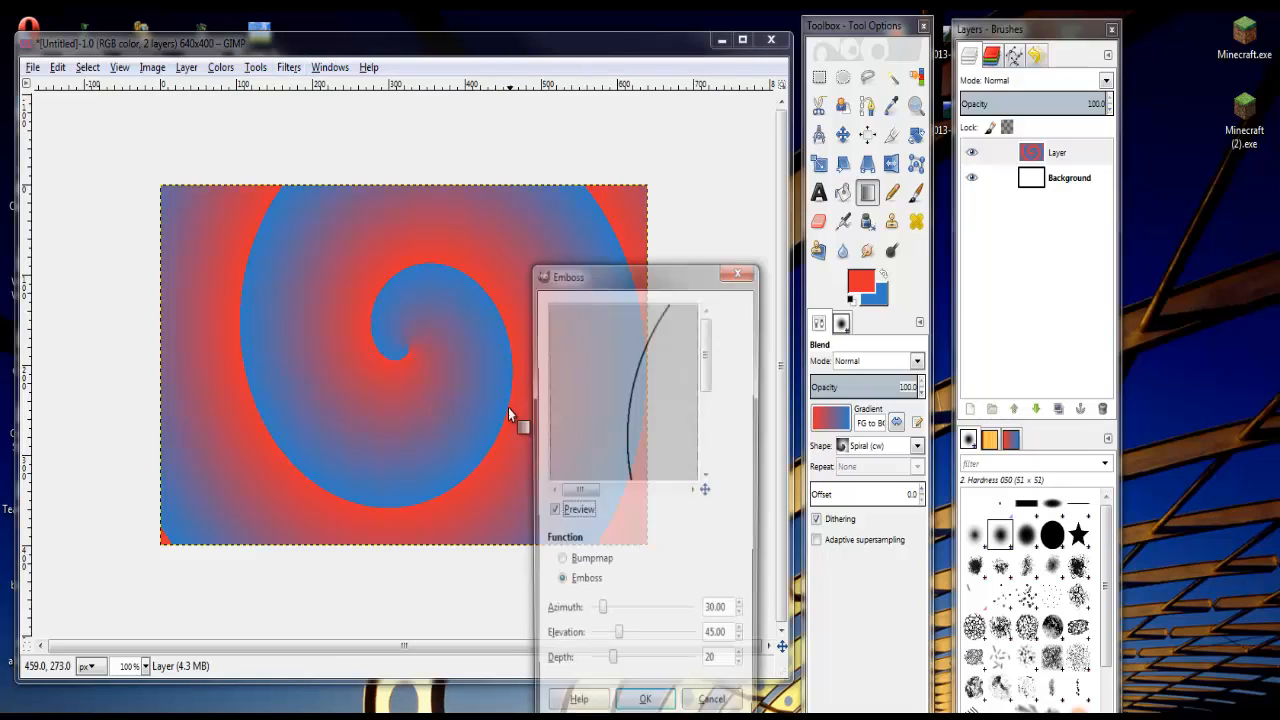
{"action": "left_click_drag", "start_coordinate": [640, 466], "coordinate": [651, 416]}
{"action": "left_click", "coordinate": [575, 563]}
{"action": "left_click", "coordinate": [742, 662]}
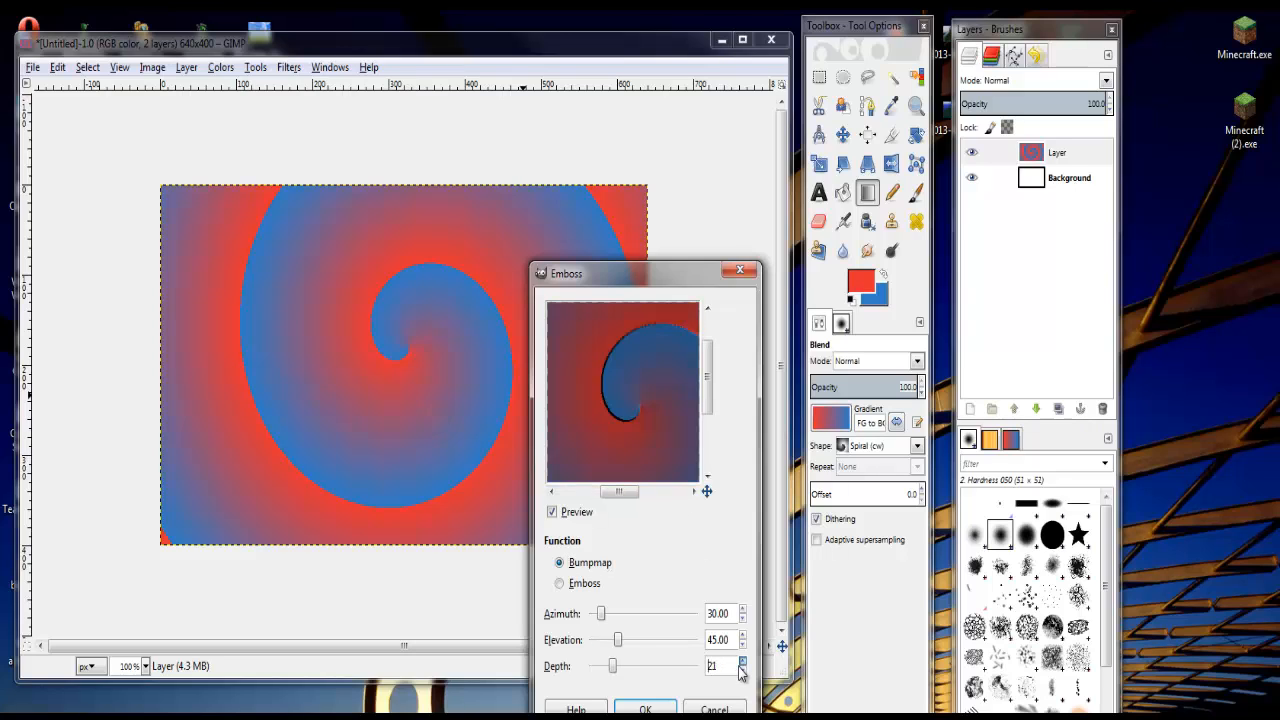
{"action": "left_click", "coordinate": [742, 671]}
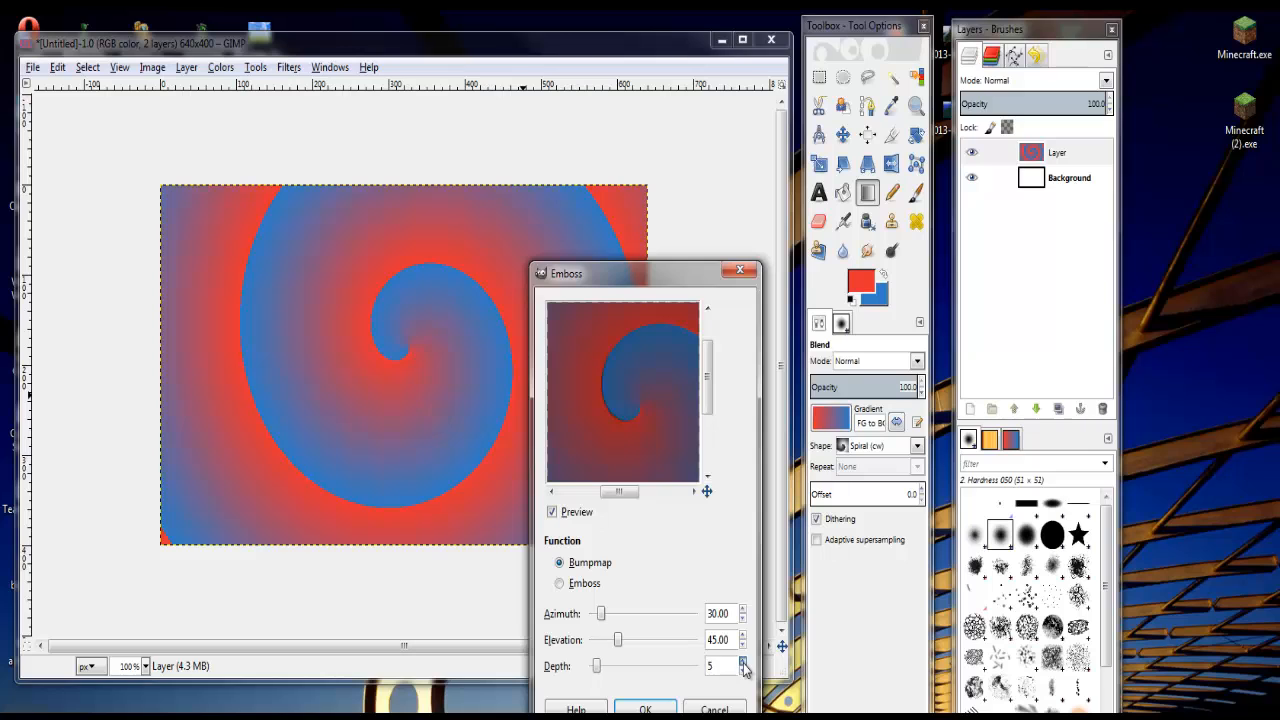
{"action": "left_click", "coordinate": [648, 709]}
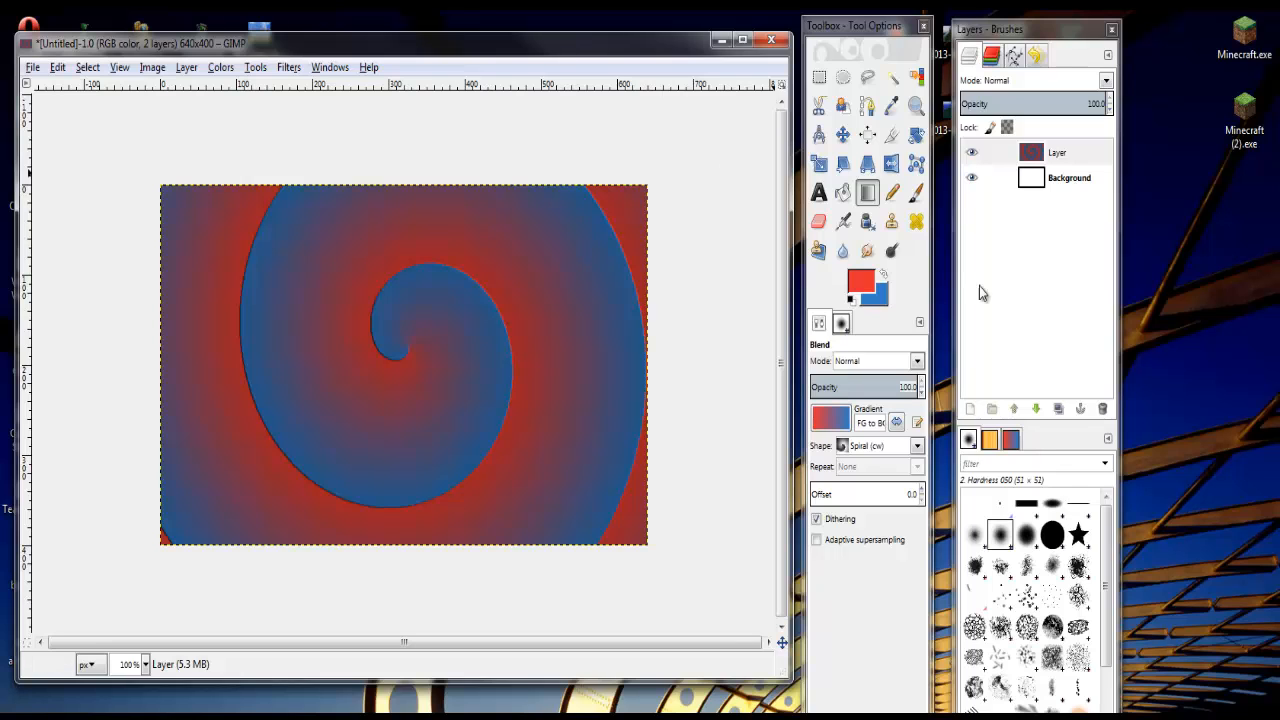
- Add a new 640 × 400 px layer with transparent fill above the spiral layer and make it active
{"action": "left_click", "coordinate": [969, 409]}
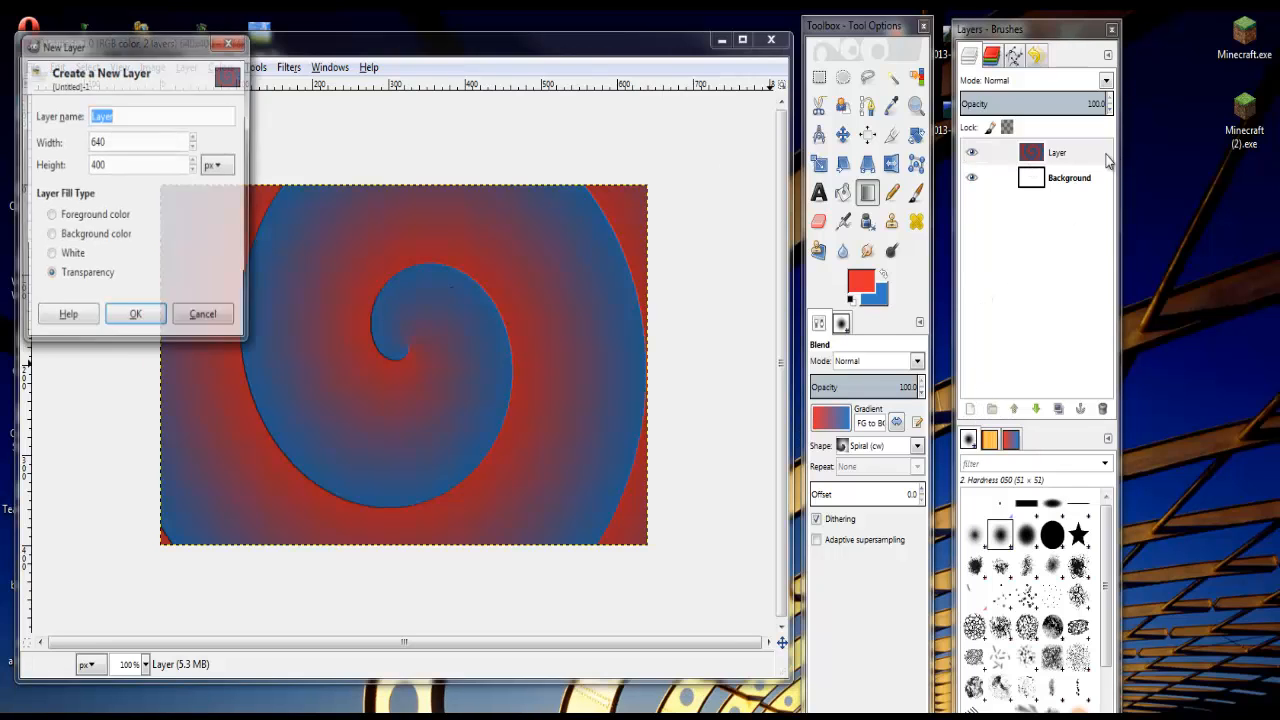
{"action": "key", "text": "Return"}
{"action": "left_click", "coordinate": [1074, 155]}
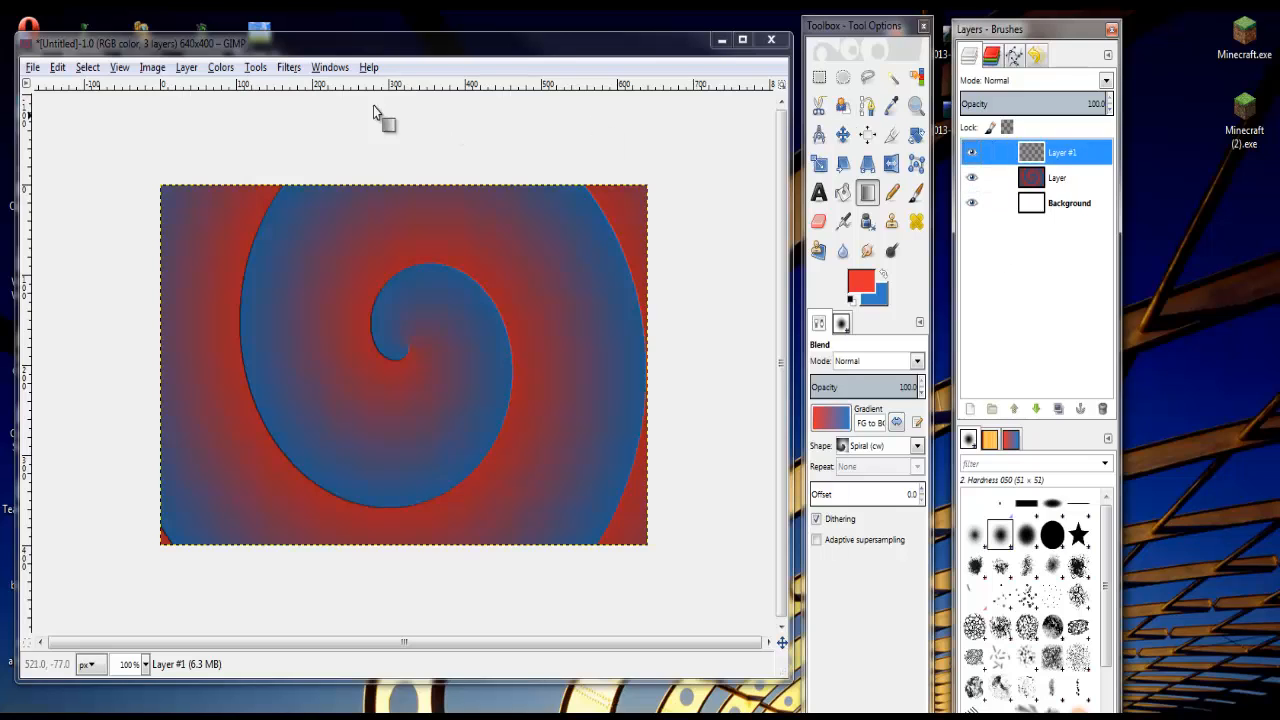
- Try rendering a red and blue Maze pattern with 5-pixel width and height on the new layer, and undo it
{"action": "left_click", "coordinate": [274, 67]}
{"action": "mouse_move", "coordinate": [360, 362]}
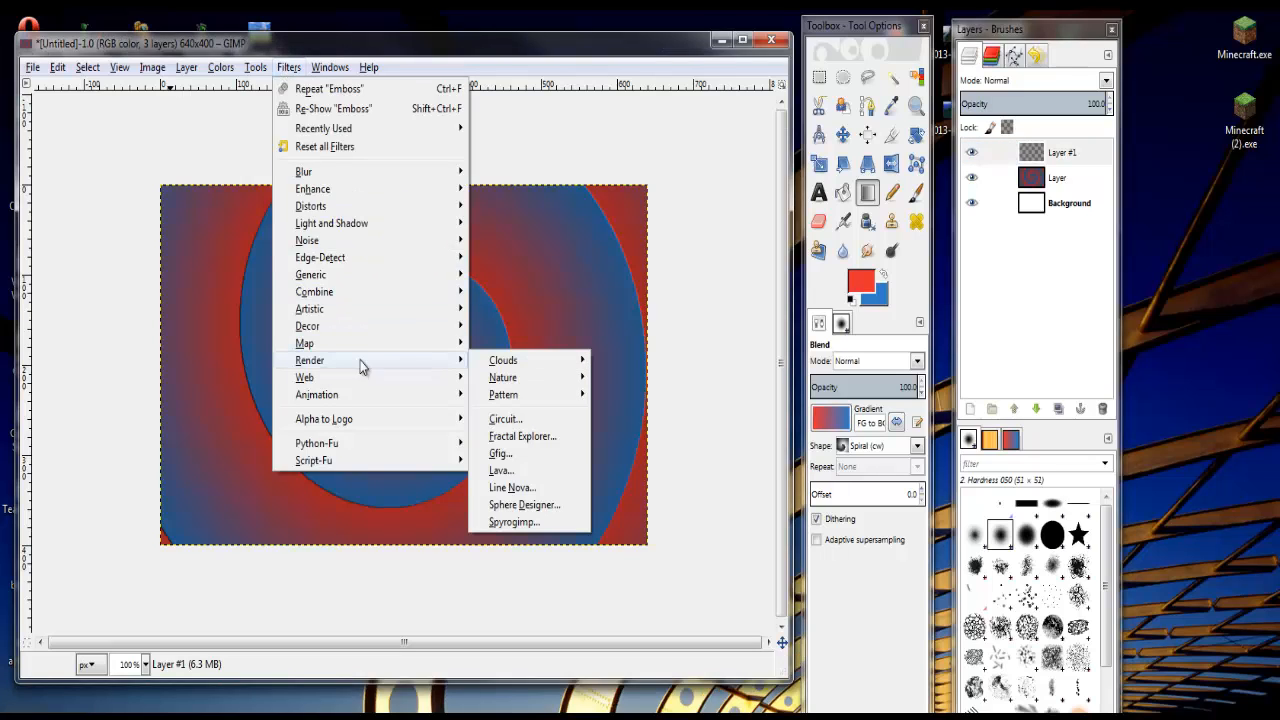
{"action": "mouse_move", "coordinate": [530, 400]}
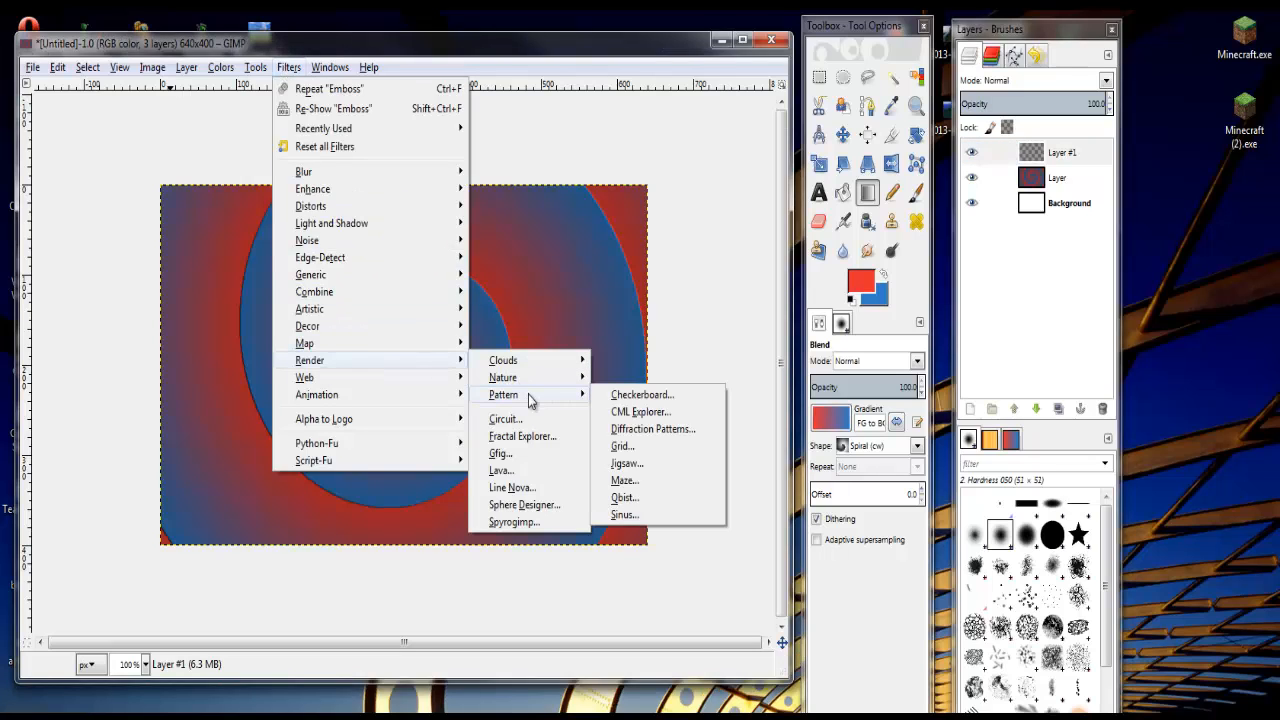
{"action": "left_click", "coordinate": [646, 481]}
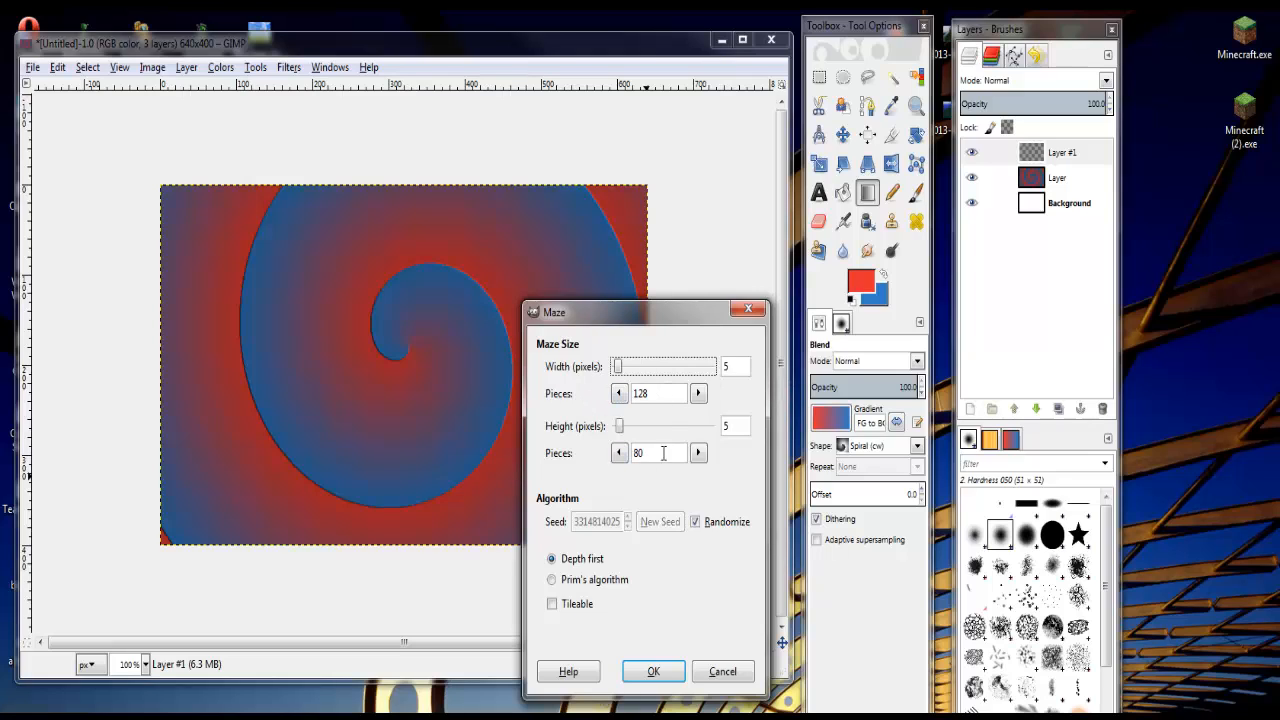
{"action": "left_click", "coordinate": [653, 672]}
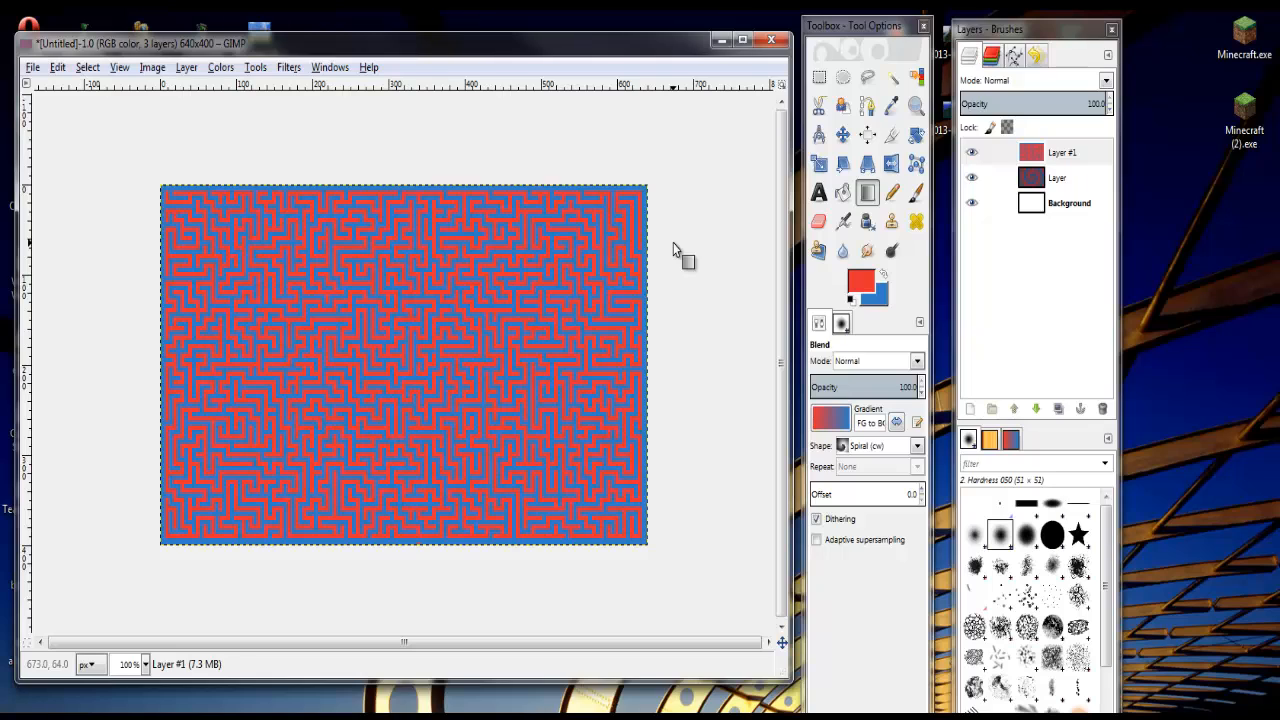
{"action": "key", "text": "ctrl+z"}
- Change the foreground color to a near-black, 050101
{"action": "left_click", "coordinate": [857, 283]}
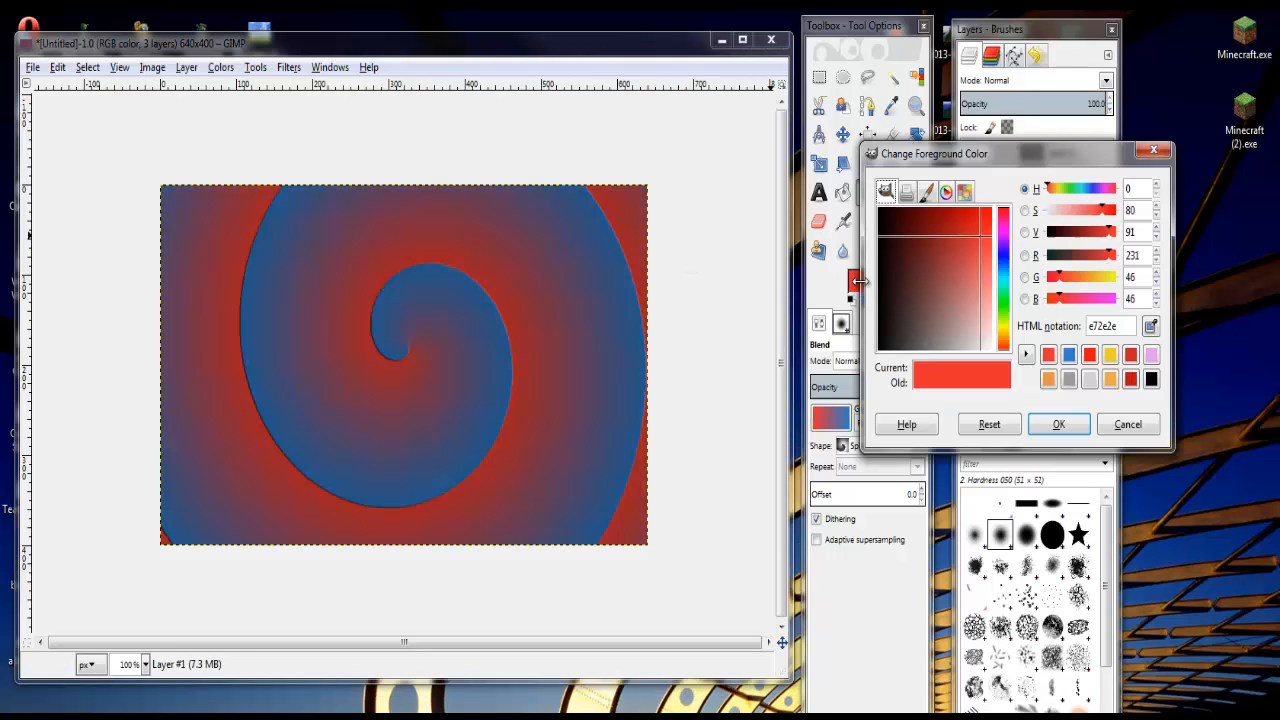
{"action": "left_click_drag", "start_coordinate": [921, 284], "coordinate": [882, 233]}
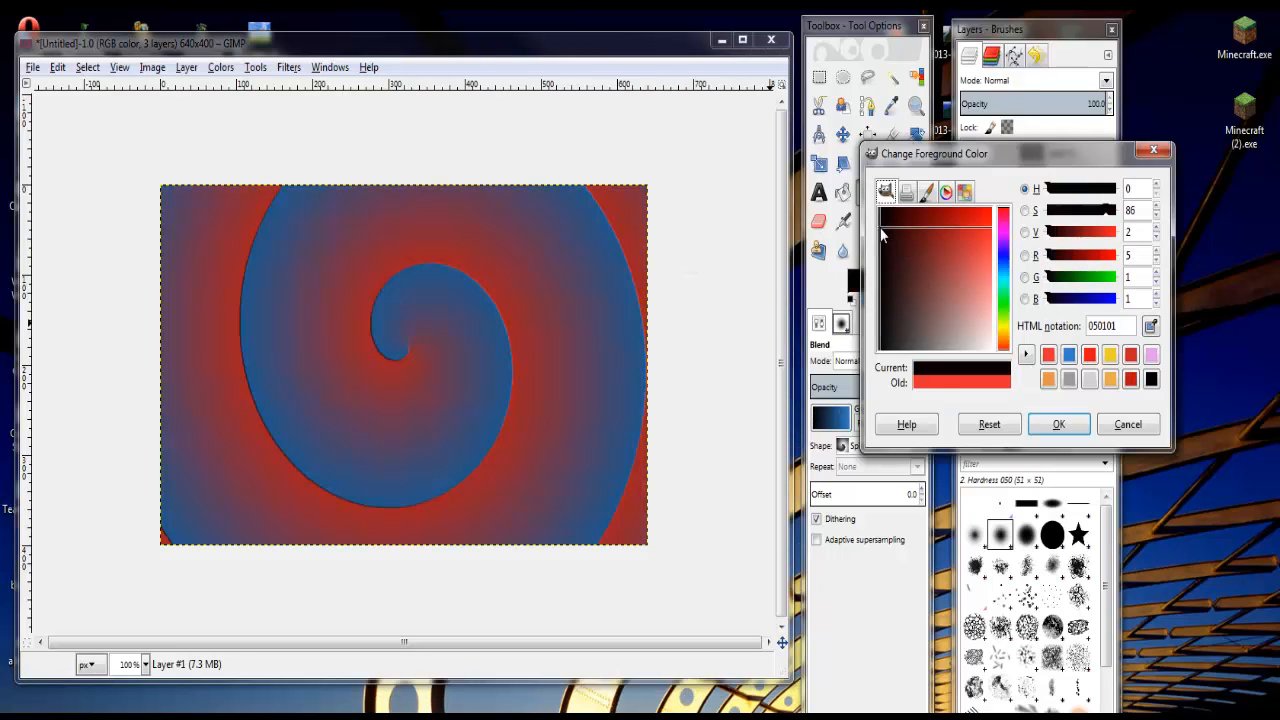
{"action": "left_click", "coordinate": [1059, 424]}
- Render a Maze pattern on the new layer in the black foreground and blue background colors, keeping the filter's settings
{"action": "left_click", "coordinate": [289, 67]}
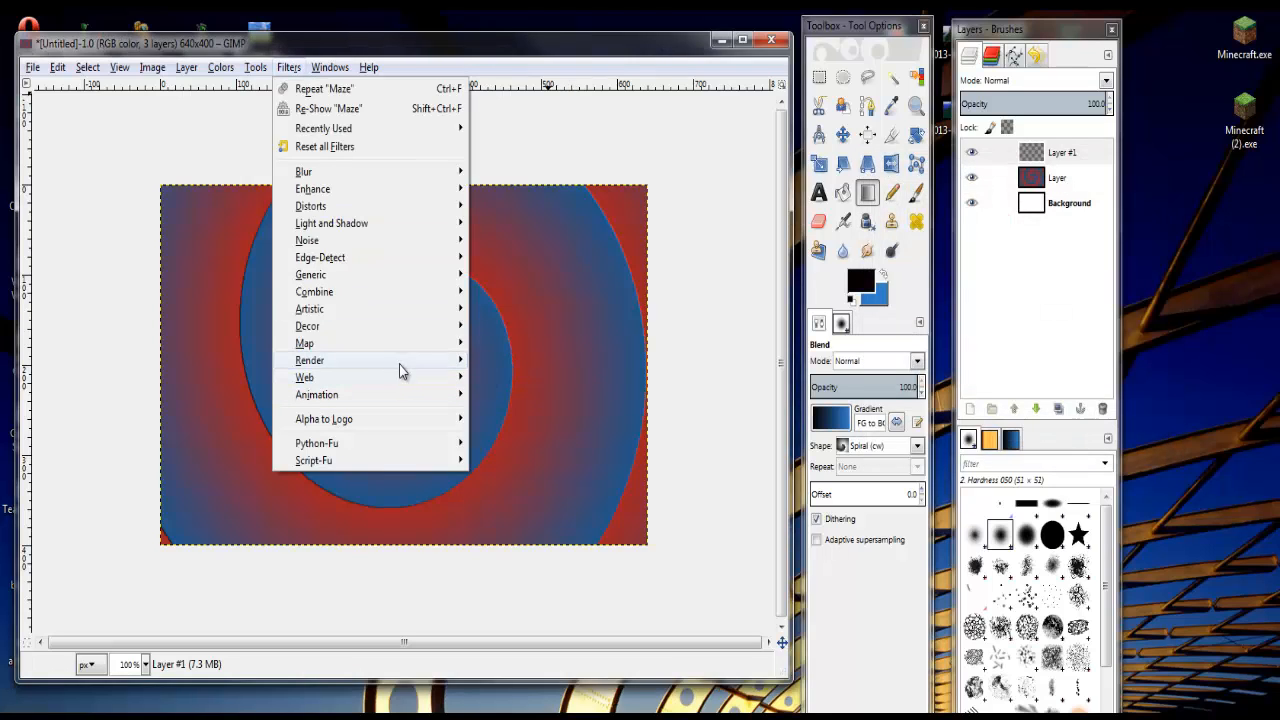
{"action": "mouse_move", "coordinate": [400, 361]}
{"action": "mouse_move", "coordinate": [510, 394]}
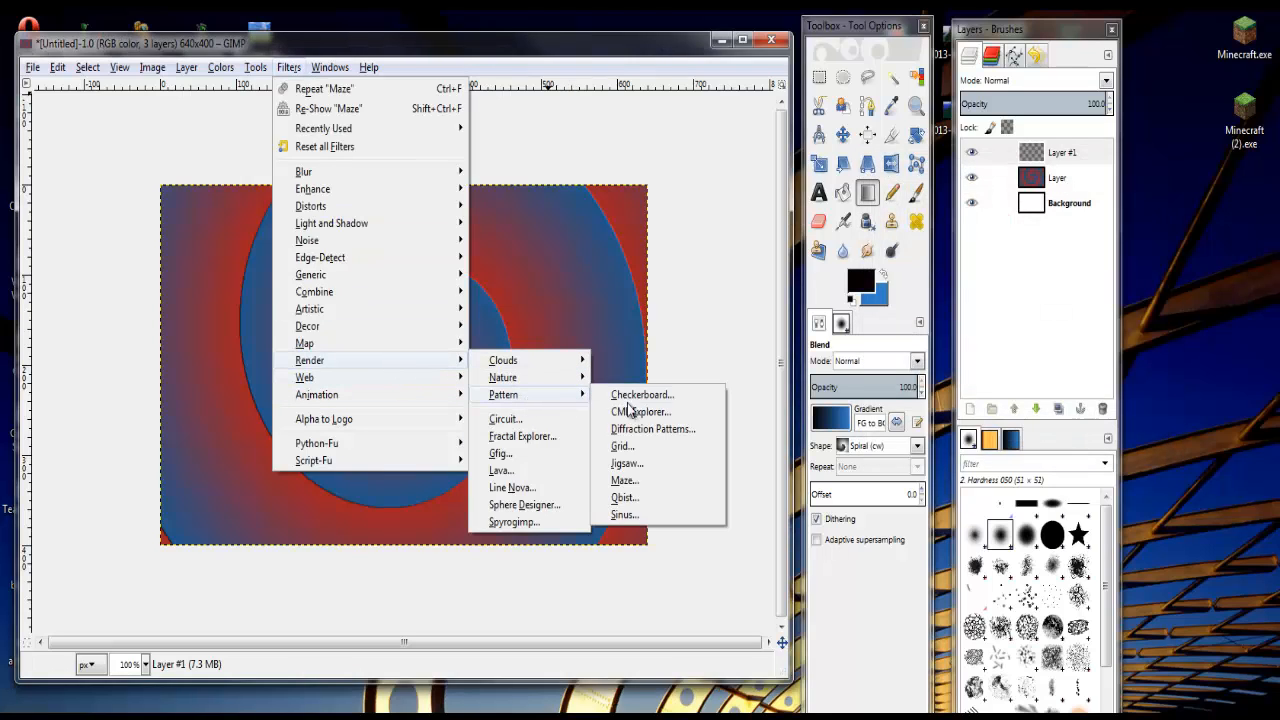
{"action": "left_click", "coordinate": [638, 481]}
{"action": "left_click", "coordinate": [655, 672]}
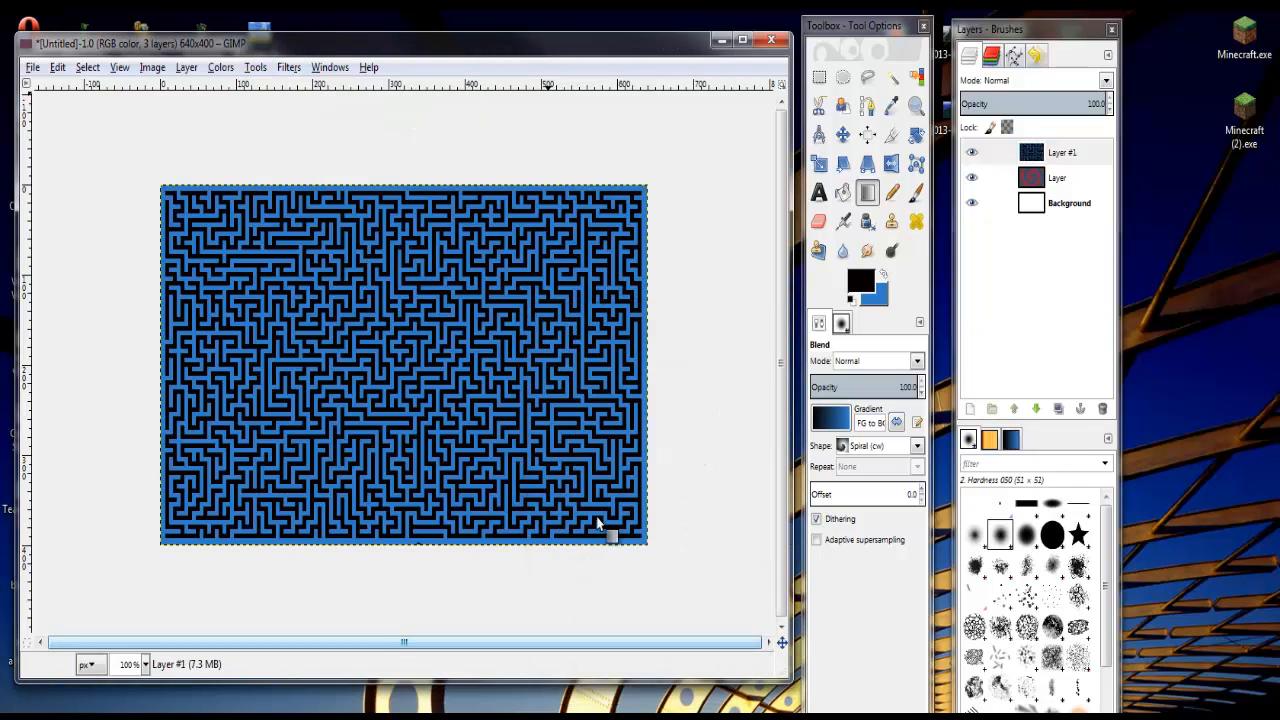
- Fuzzy-select the blue part of the maze, cut it out of the layer, and remove the selection
{"action": "left_click", "coordinate": [891, 78]}
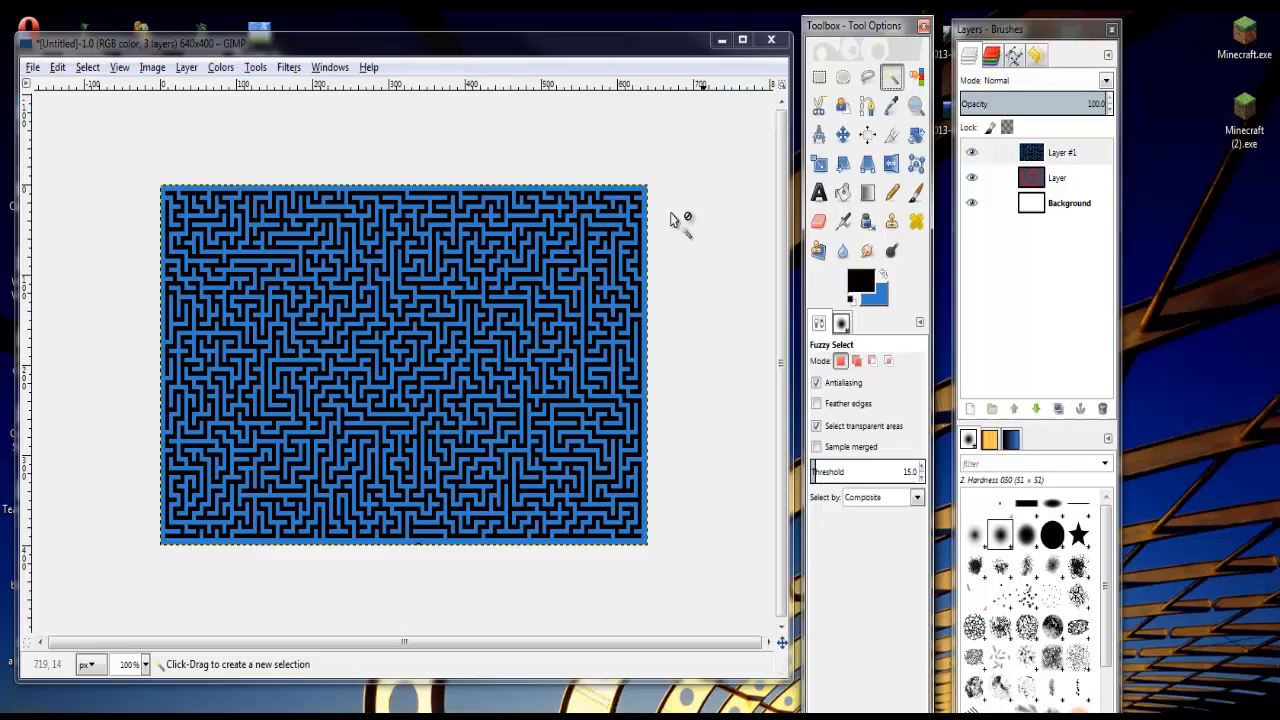
{"action": "left_click", "coordinate": [645, 262]}
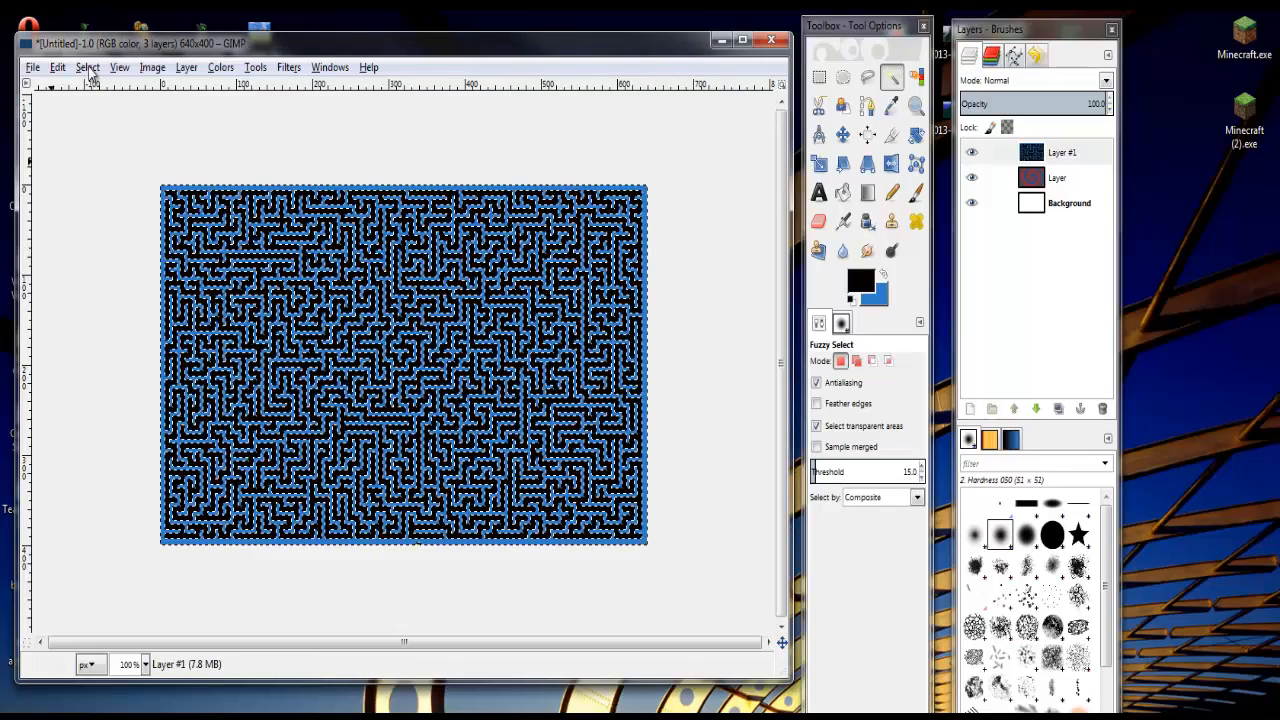
{"action": "left_click", "coordinate": [88, 67]}
{"action": "mouse_move", "coordinate": [58, 67]}
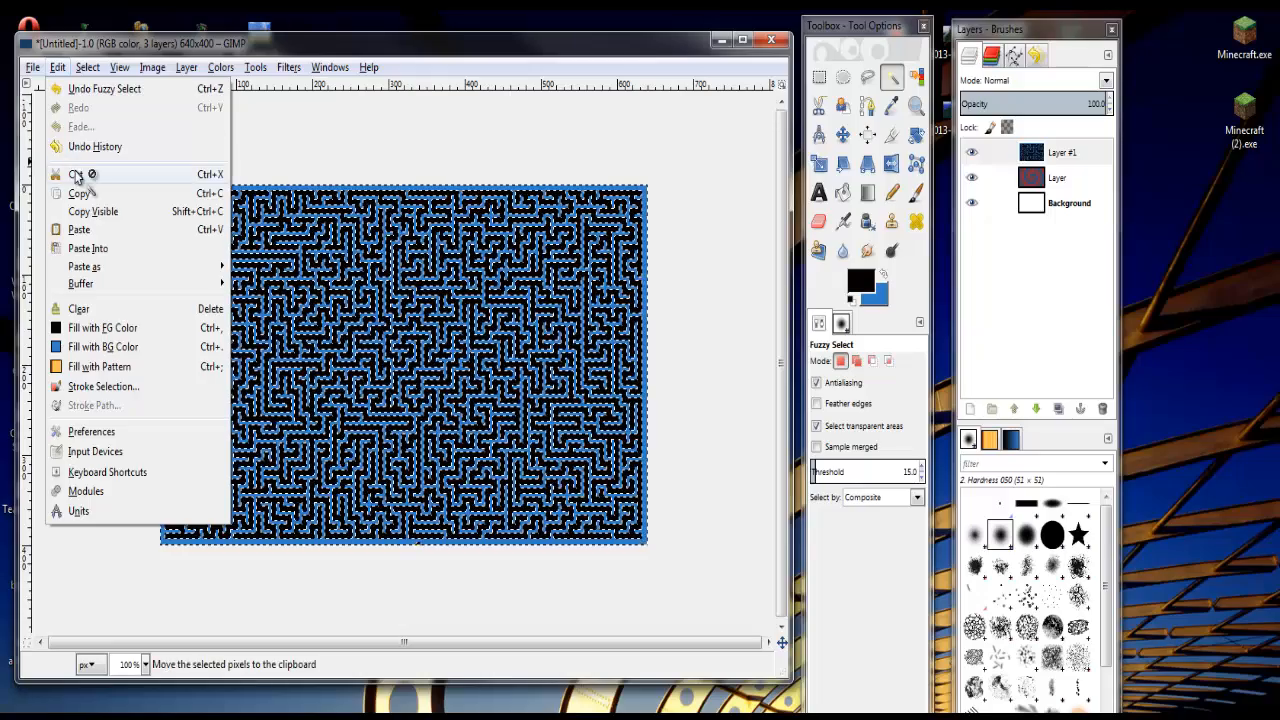
{"action": "left_click", "coordinate": [100, 177]}
{"action": "left_click", "coordinate": [88, 67]}
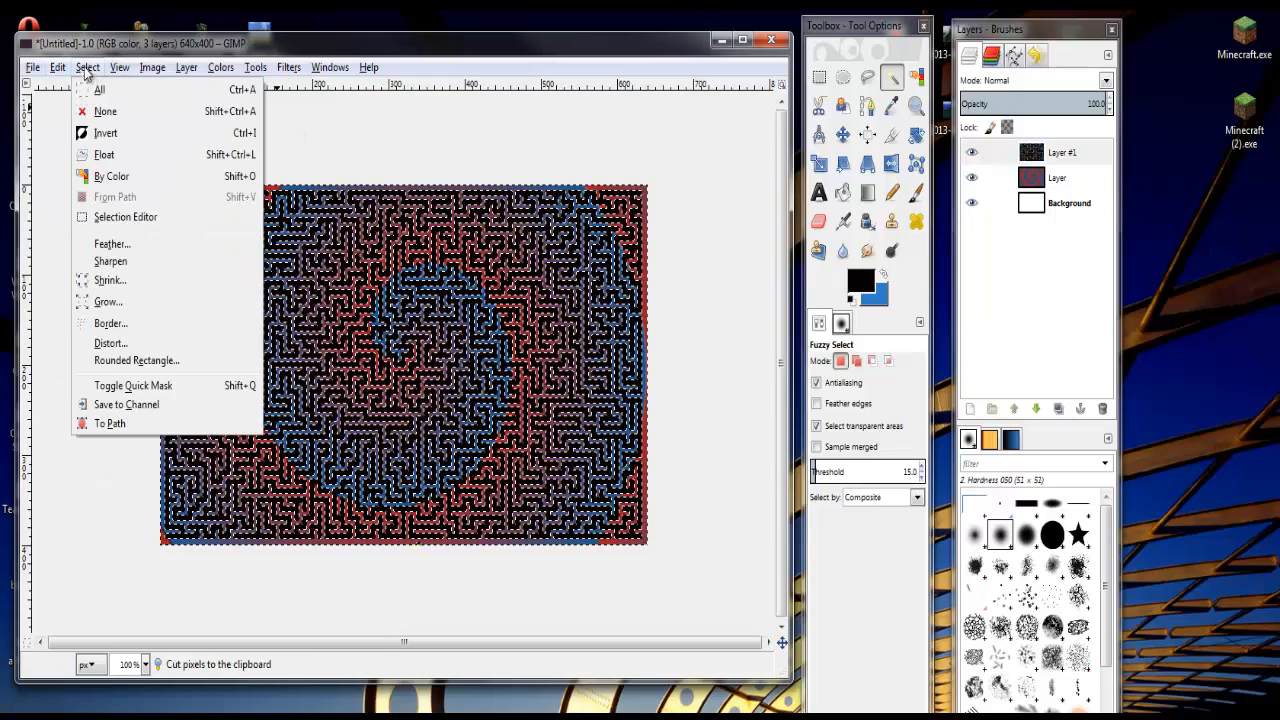
{"action": "left_click", "coordinate": [100, 113]}
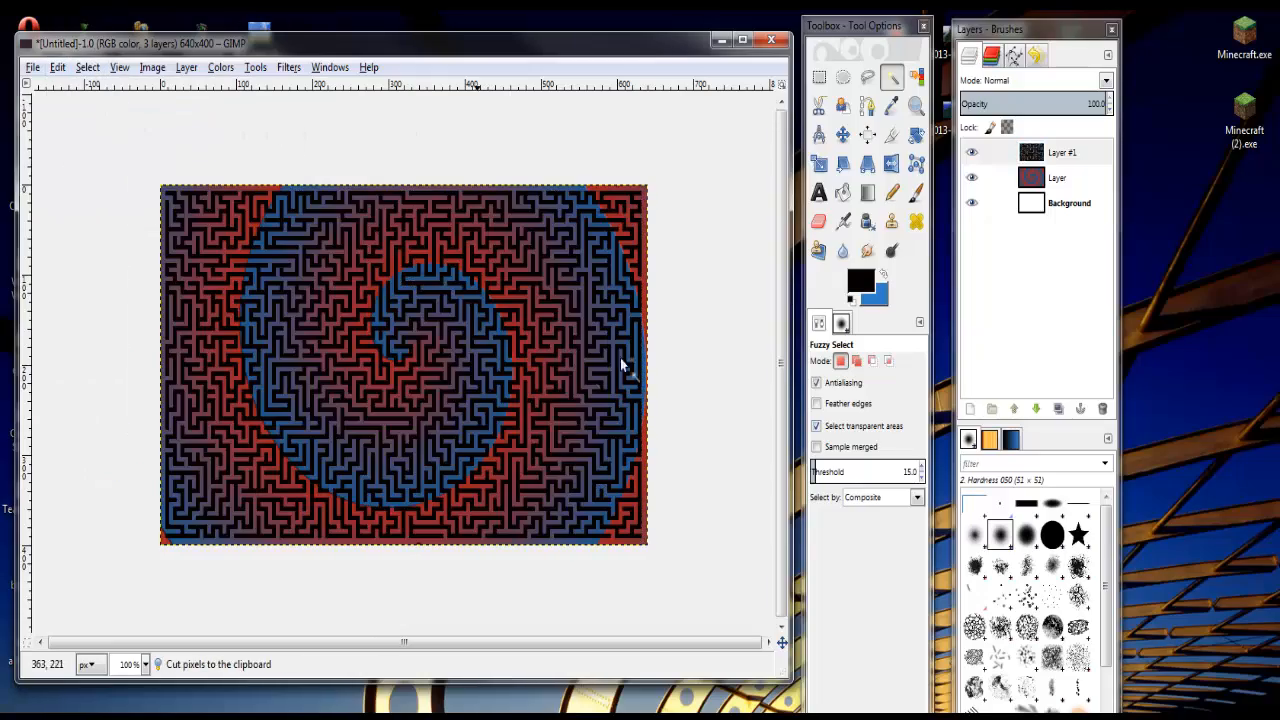
- Lower the opacity of the maze layer to about 12
{"action": "left_click", "coordinate": [1088, 152]}
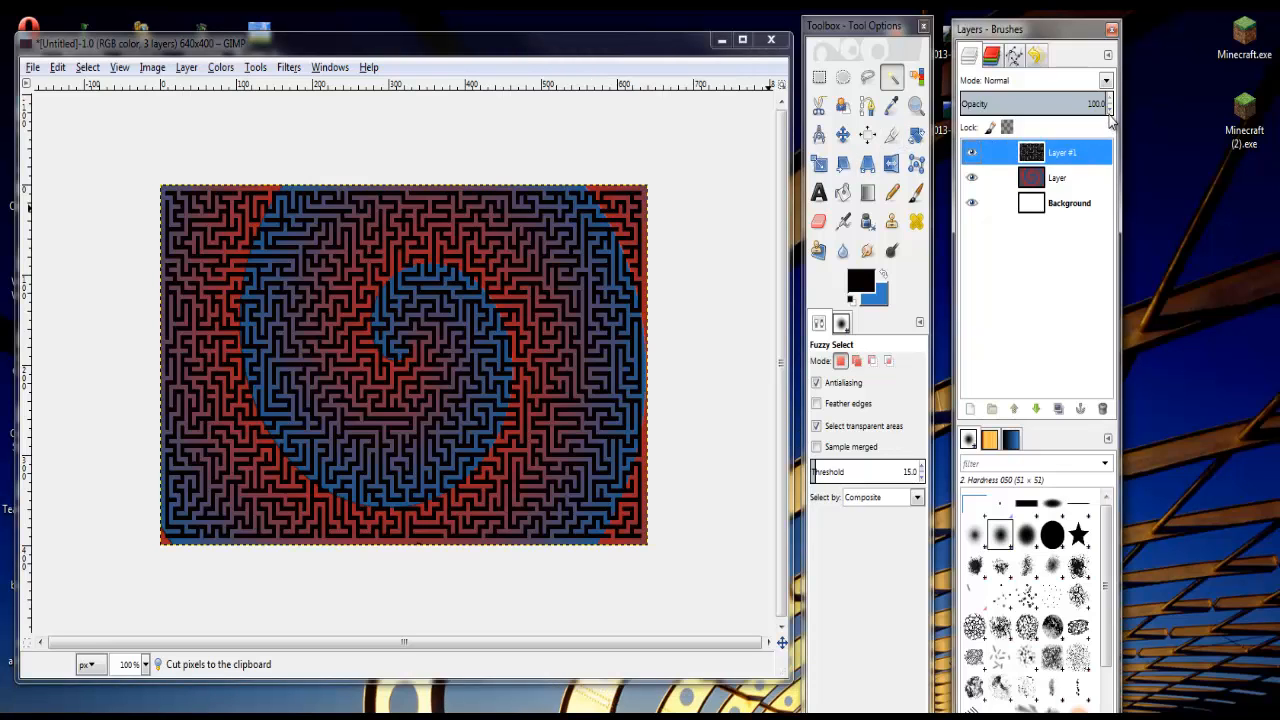
{"action": "left_click_drag", "start_coordinate": [1109, 117], "coordinate": [1109, 117]}
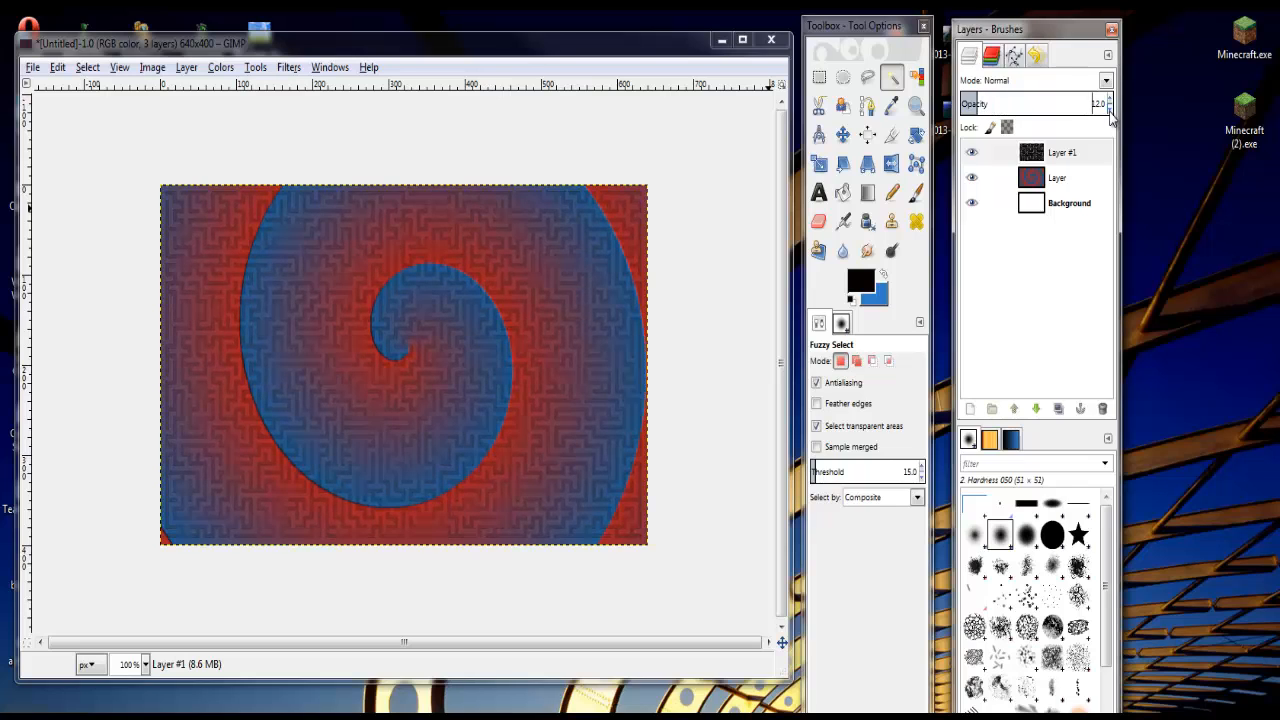
- Start the Supernova filter on the spiral layer with its center at X 332, Y 172 px and a radius of 41
{"action": "left_click", "coordinate": [1067, 177]}
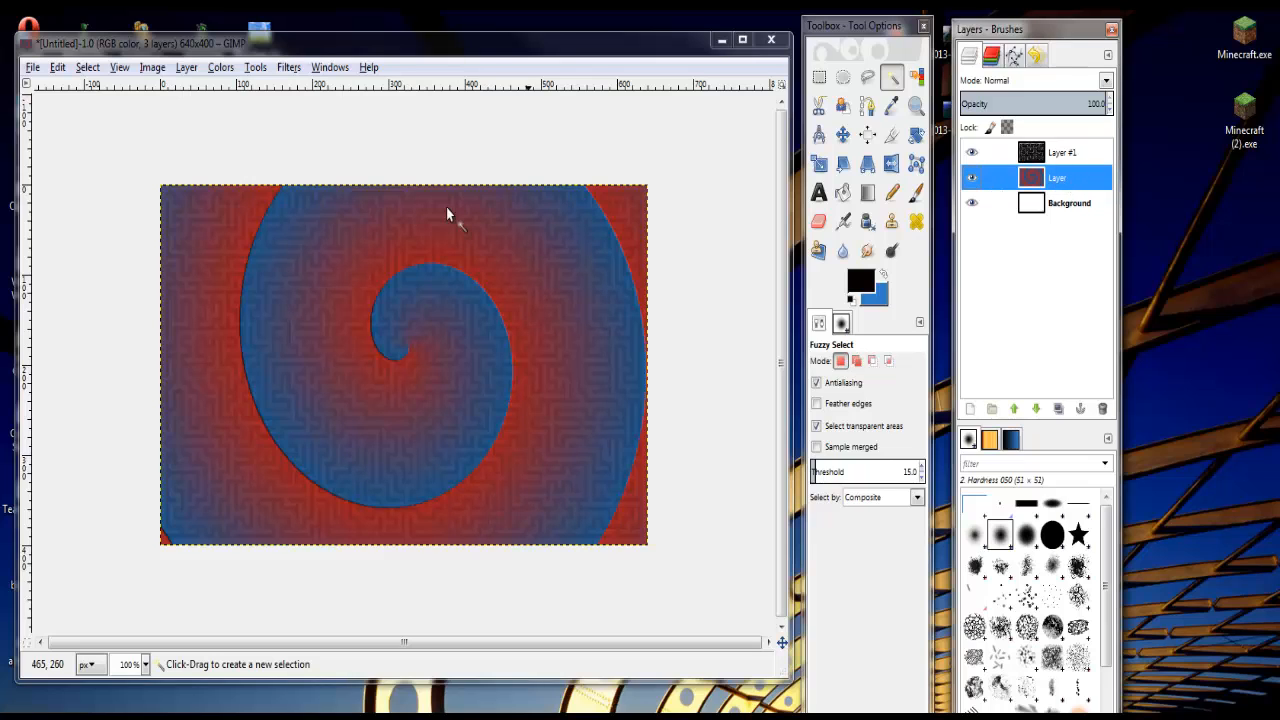
{"action": "left_click", "coordinate": [289, 67]}
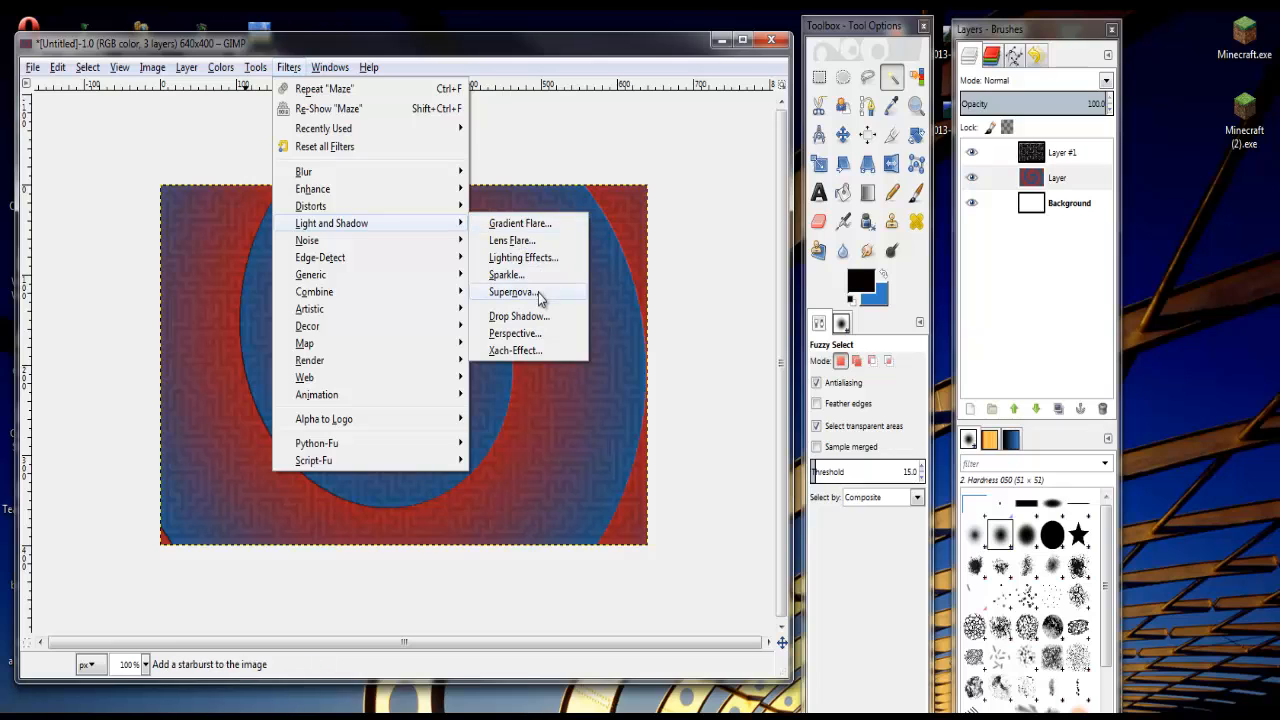
{"action": "left_click", "coordinate": [538, 291]}
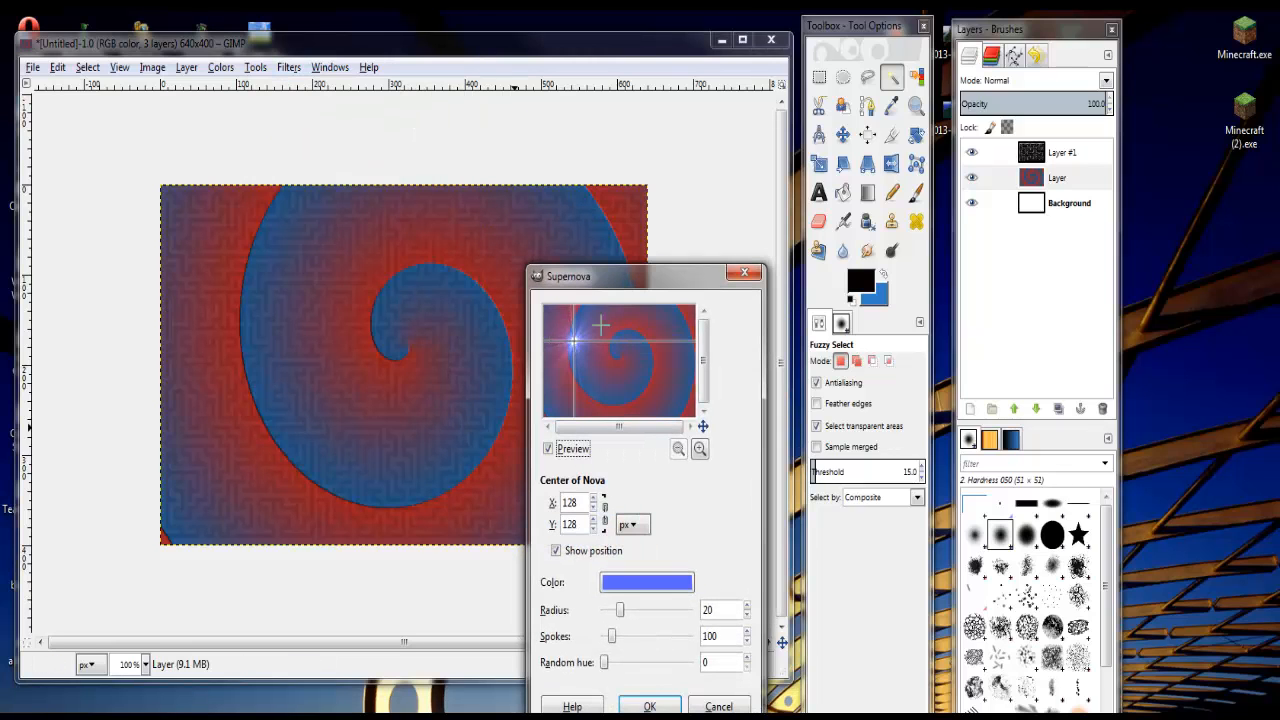
{"action": "left_click", "coordinate": [624, 350]}
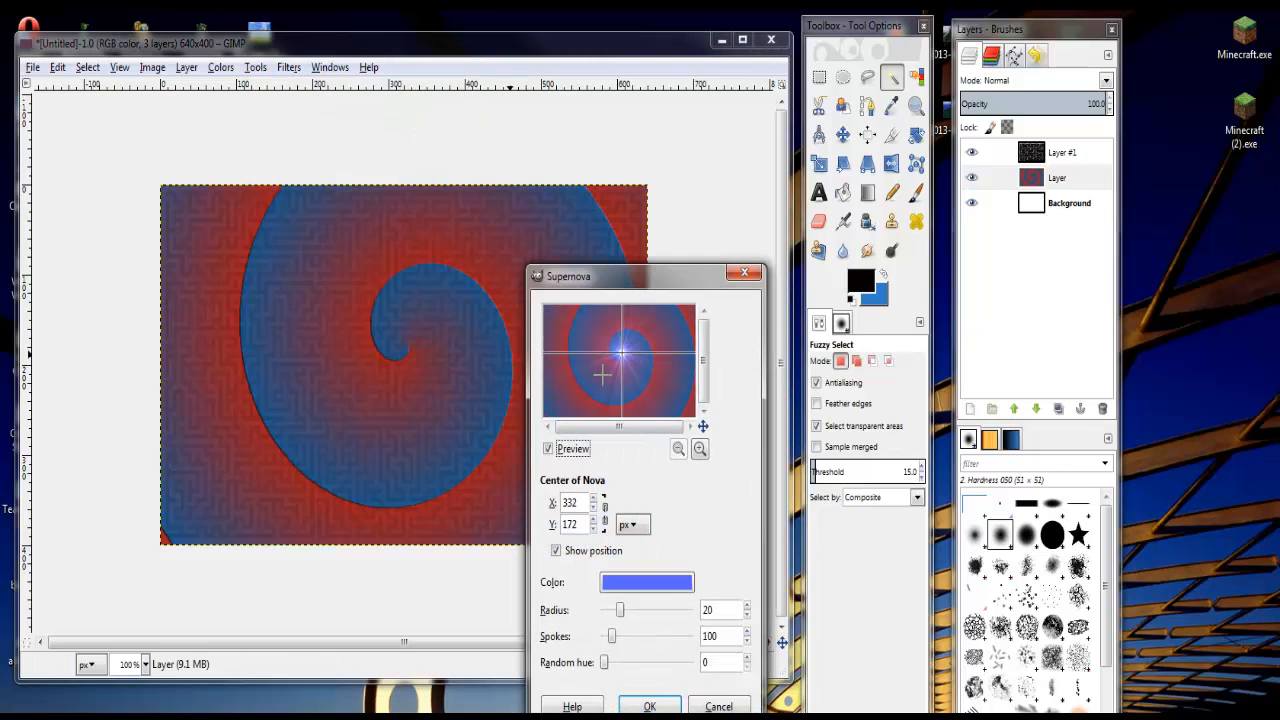
{"action": "left_click", "coordinate": [748, 606]}
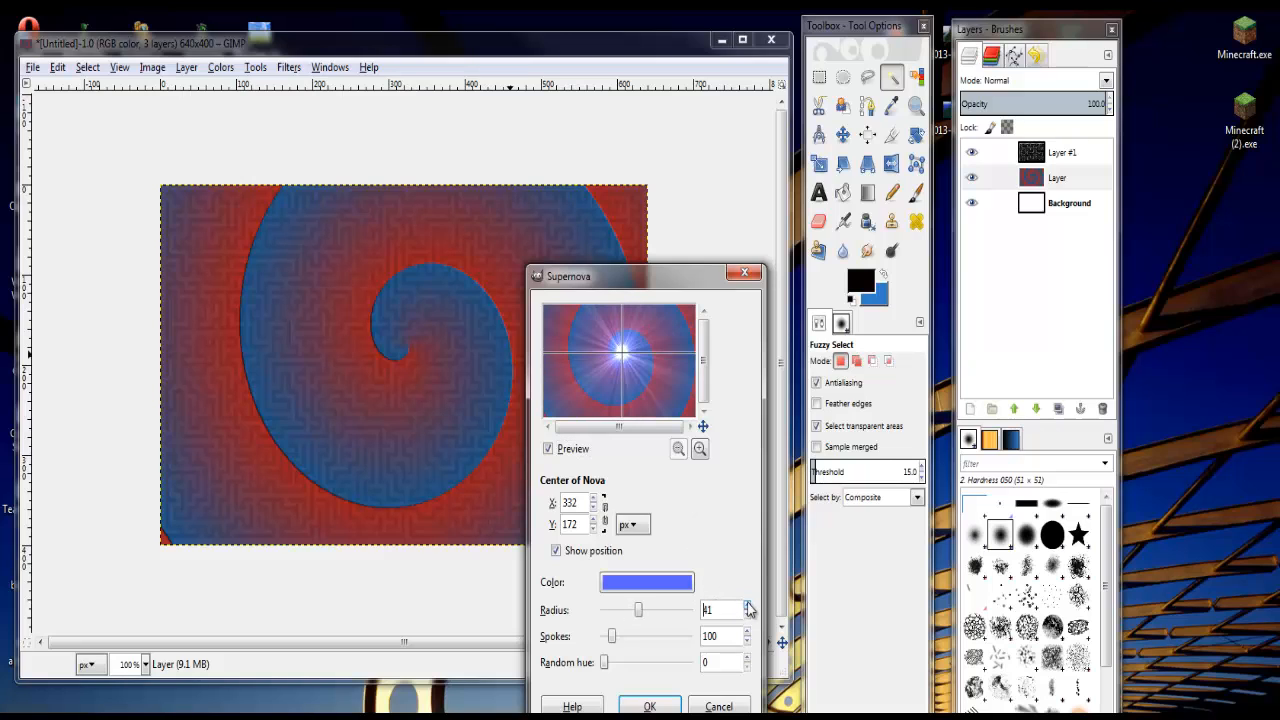
- Darken the supernova color to value 5, giving the near-black 05050d
{"action": "left_click", "coordinate": [611, 584]}
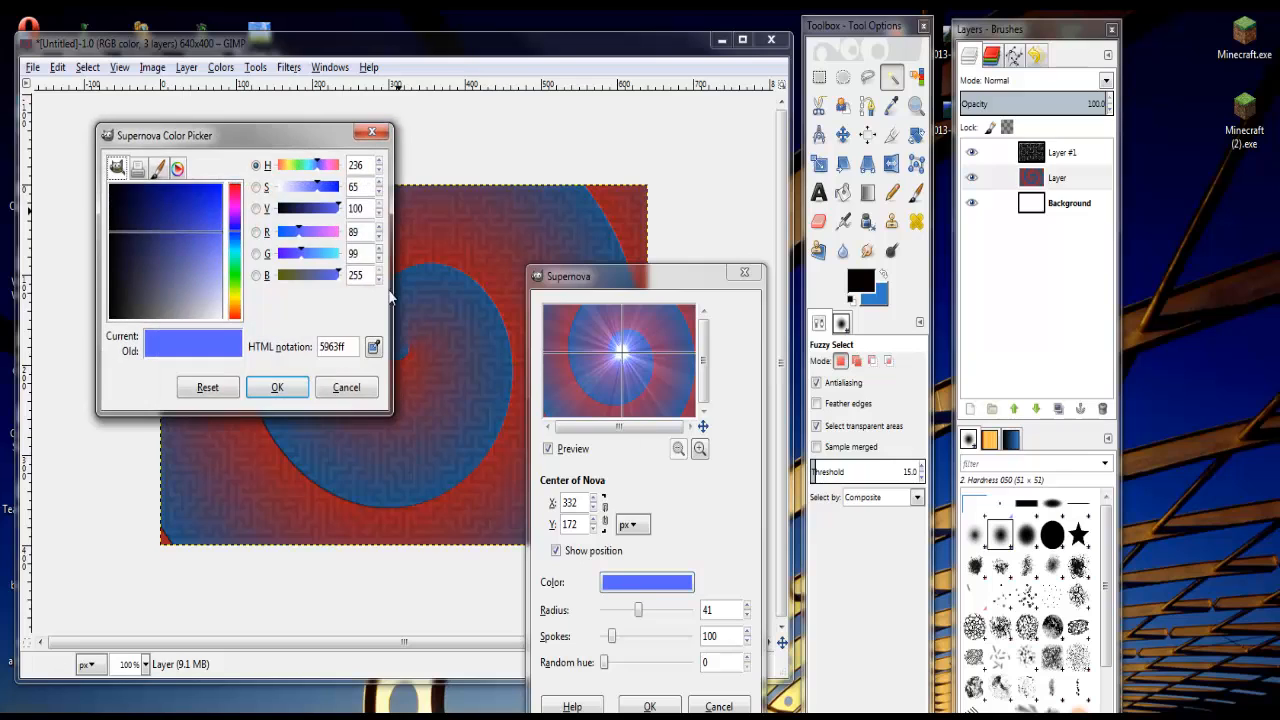
{"action": "left_click", "coordinate": [283, 210]}
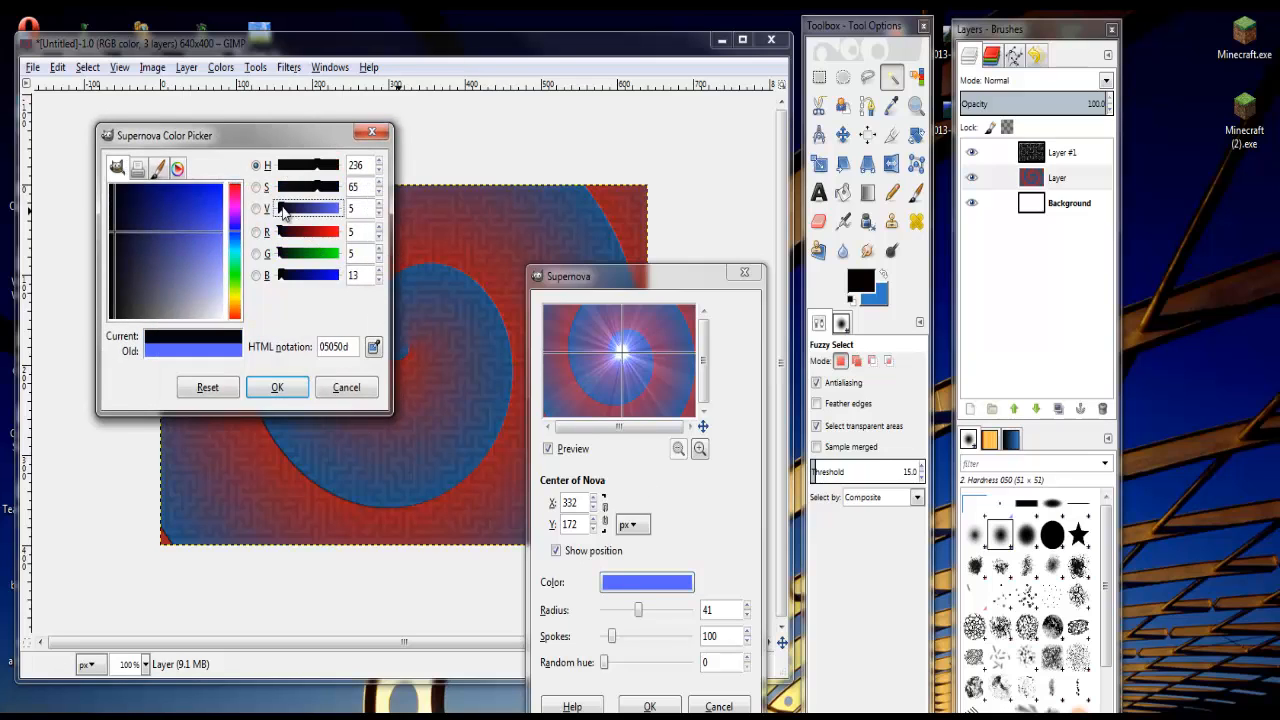
{"action": "left_click", "coordinate": [280, 388]}
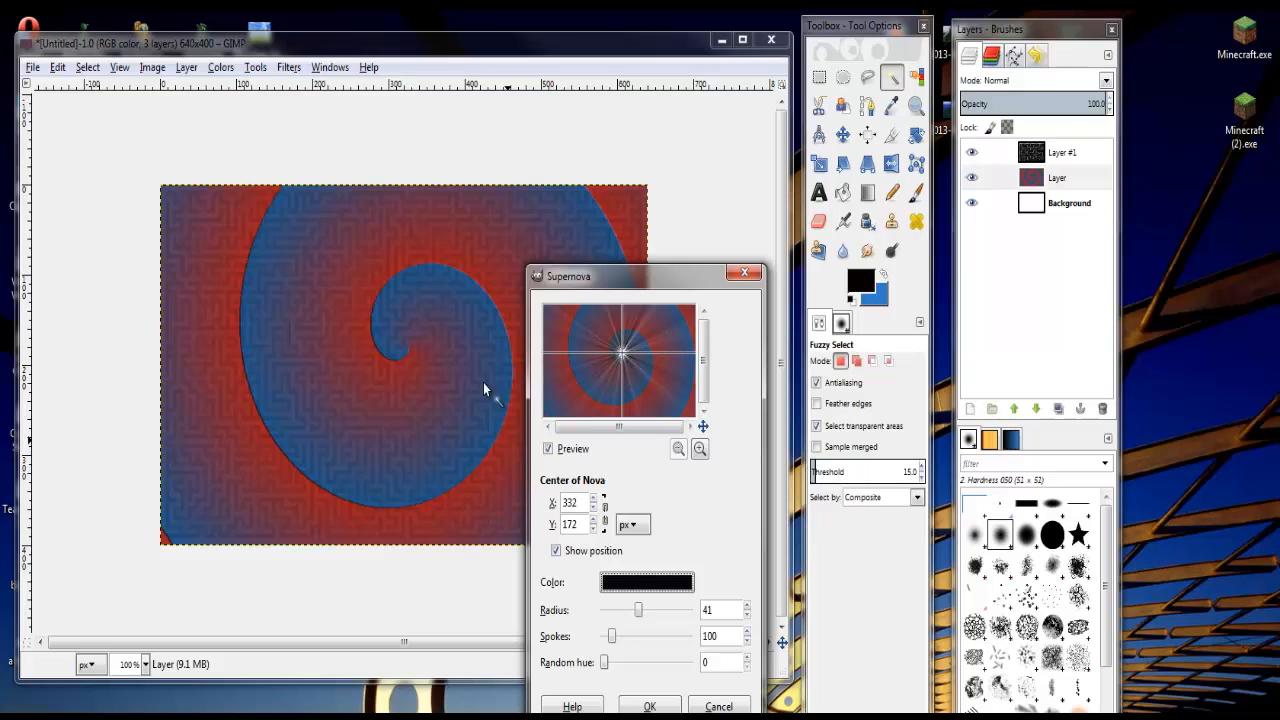
- Set the number of supernova spokes to 111
{"action": "left_click", "coordinate": [746, 631]}
{"action": "left_click", "coordinate": [746, 631]}
{"action": "left_click", "coordinate": [746, 632]}
{"action": "left_click", "coordinate": [746, 632]}
{"action": "left_click", "coordinate": [746, 632]}
{"action": "left_click", "coordinate": [746, 632]}
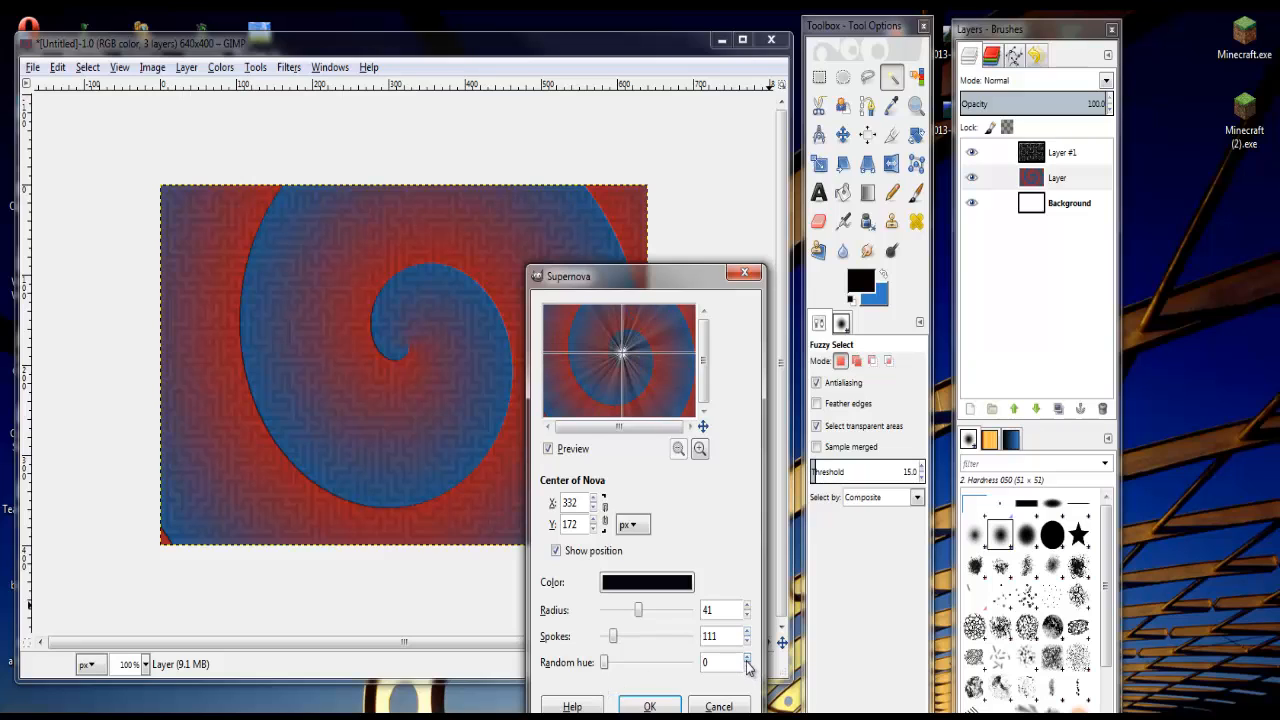
- Try a random hue of up to 360 for the supernova and return it to 0
{"action": "left_click", "coordinate": [746, 659]}
{"action": "left_click", "coordinate": [746, 659]}
{"action": "left_click", "coordinate": [746, 659]}
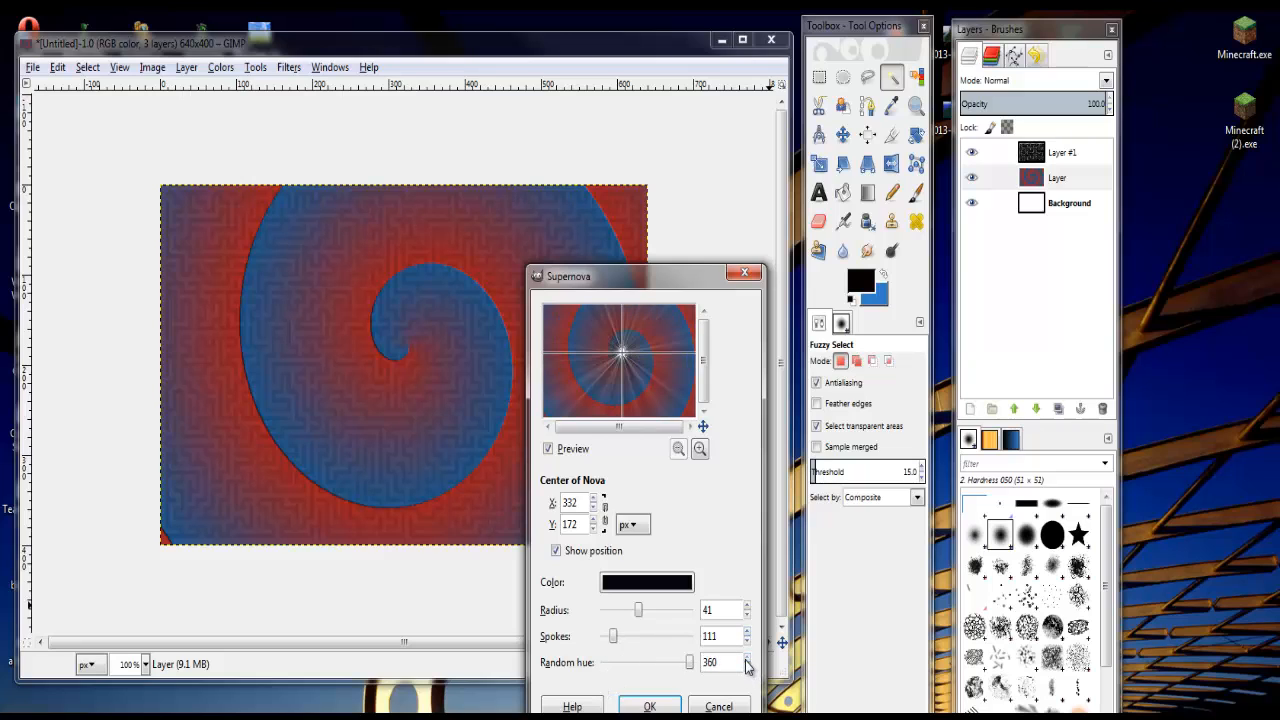
{"action": "left_click_drag", "start_coordinate": [688, 668], "coordinate": [505, 671]}
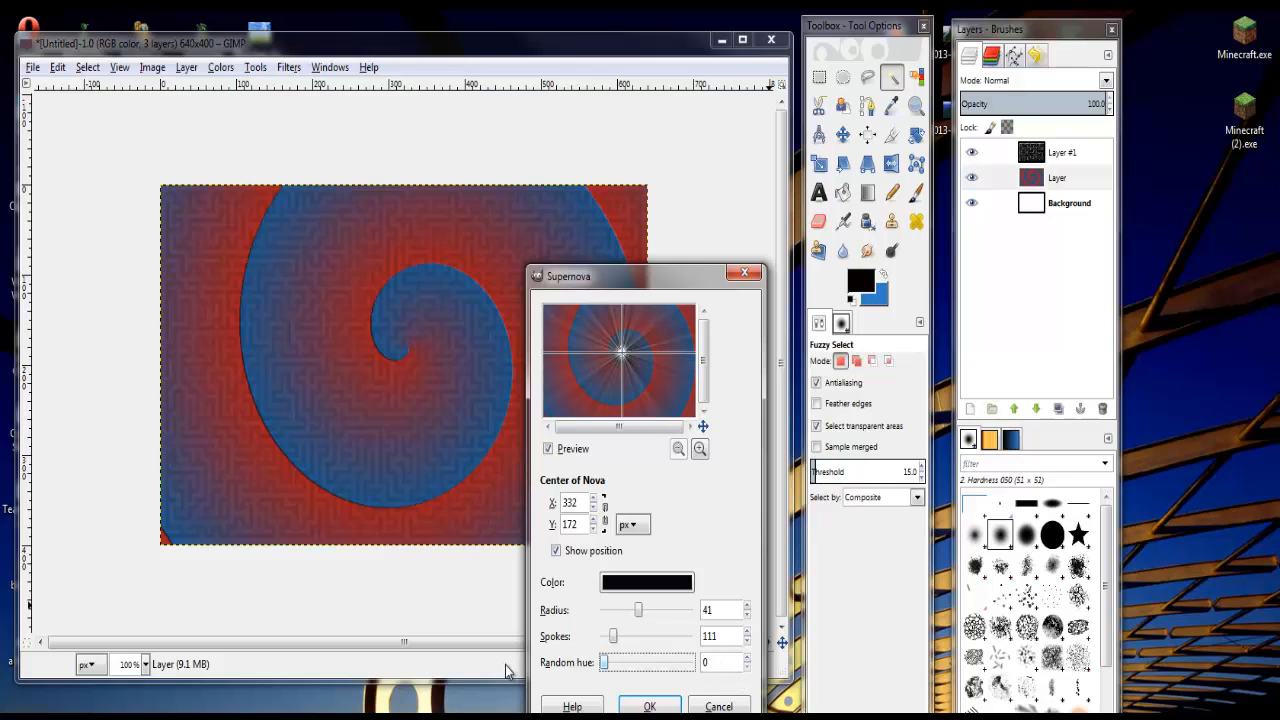
- Apply the Supernova filter and bring minecraft-logo.png into the image as a layer above the spiral
{"action": "left_click", "coordinate": [649, 706]}
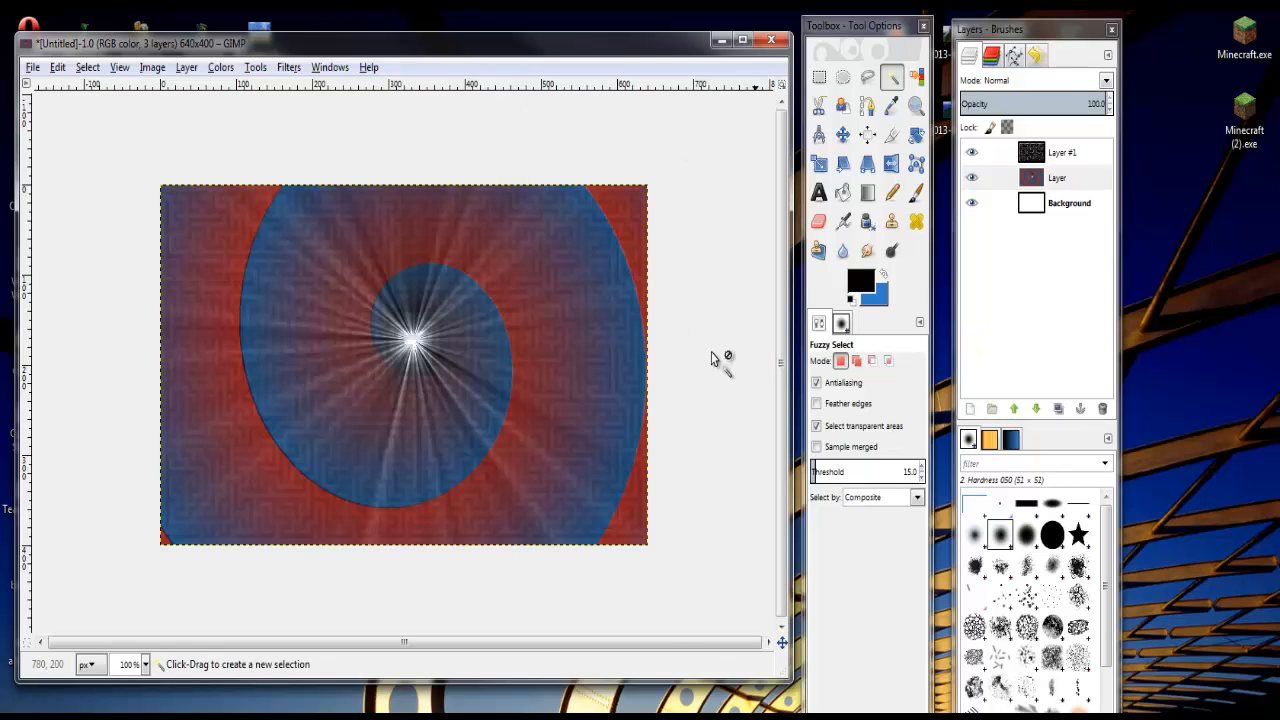
{"action": "left_click_drag", "start_coordinate": [576, 47], "coordinate": [573, 95]}
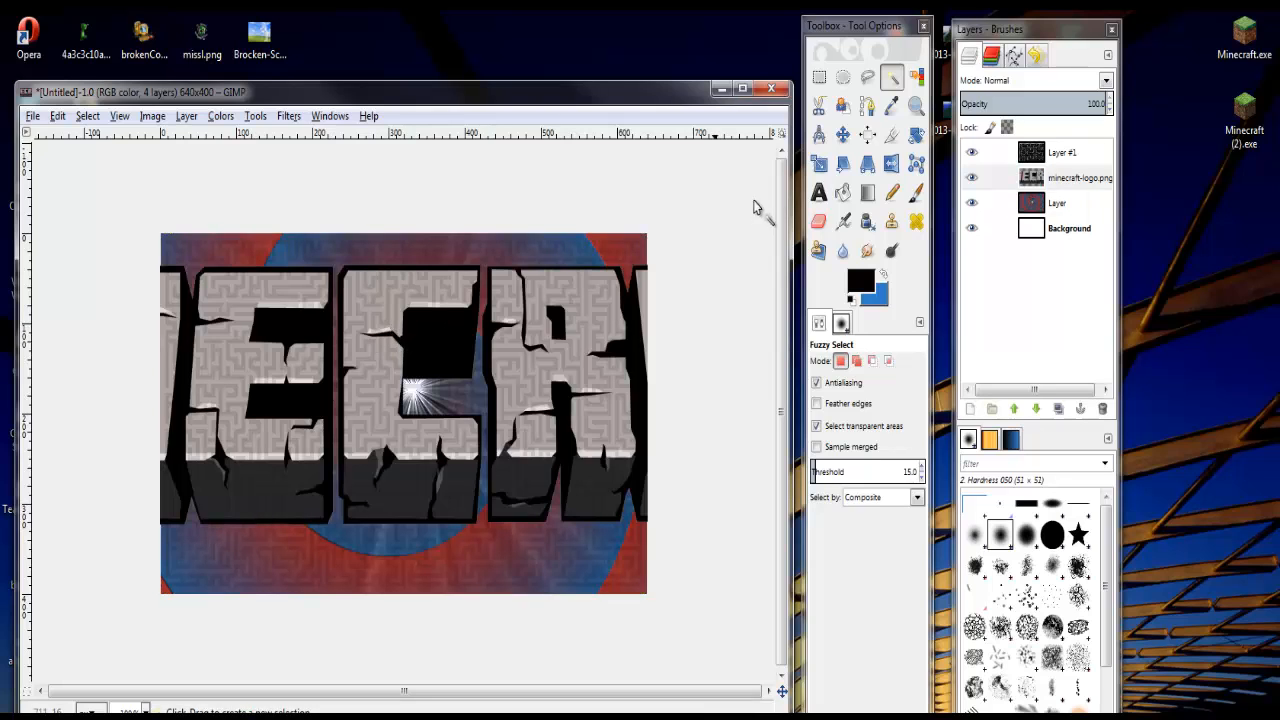
- Delete the black maze layer, Layer #1, from the image
{"action": "left_click", "coordinate": [1080, 177]}
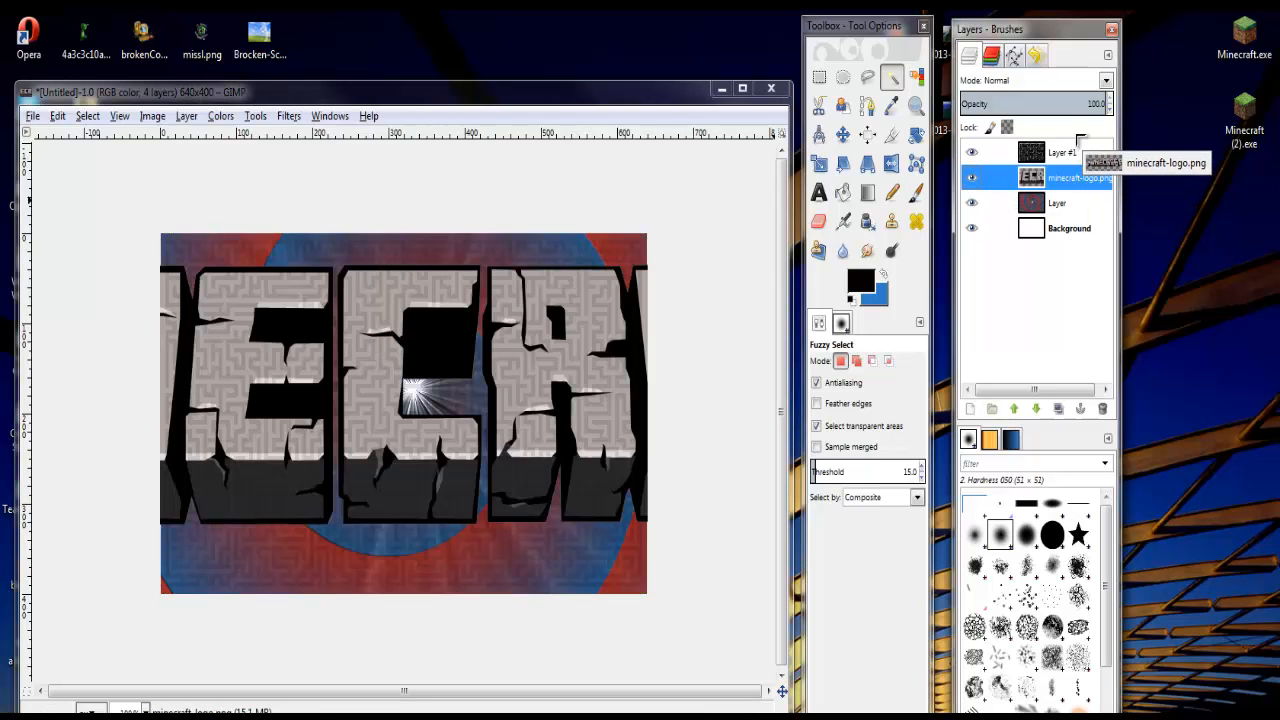
{"action": "mouse_move", "coordinate": [1062, 152]}
{"action": "left_mouse_down"}
{"action": "mouse_move", "coordinate": [1058, 204]}
{"action": "mouse_move", "coordinate": [1064, 152]}
{"action": "left_mouse_up"}
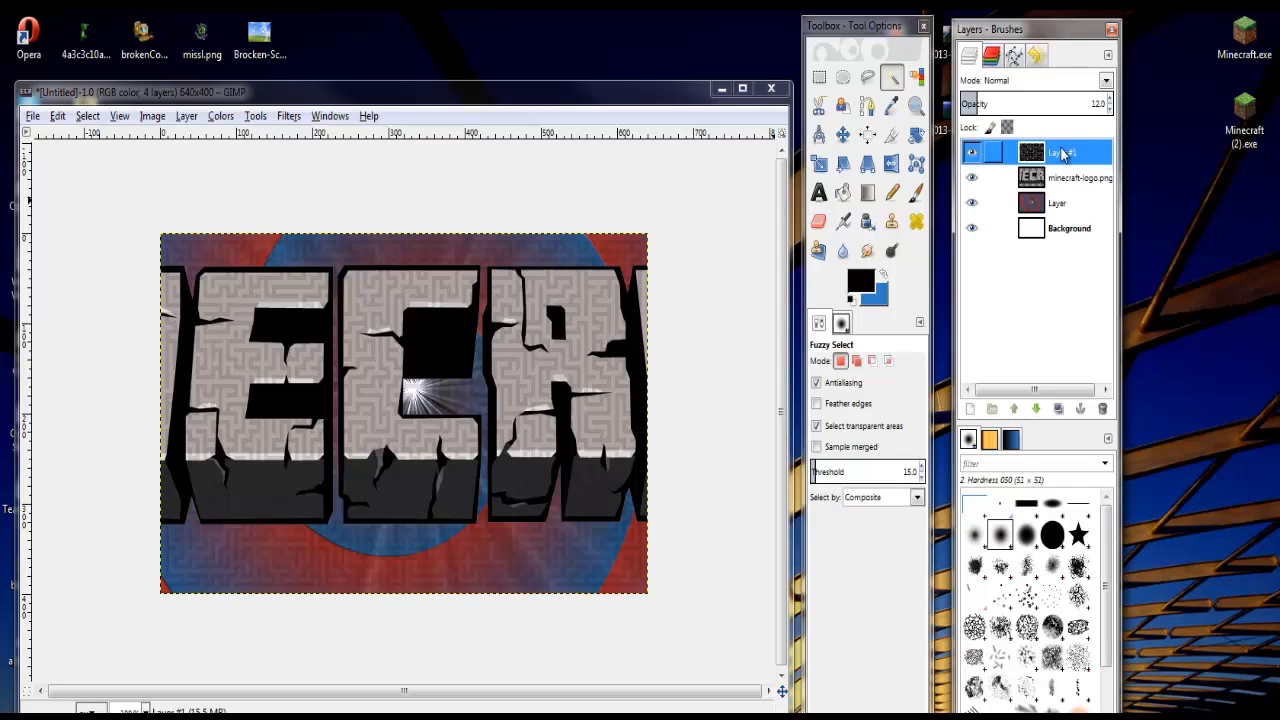
{"action": "right_click", "coordinate": [1063, 152]}
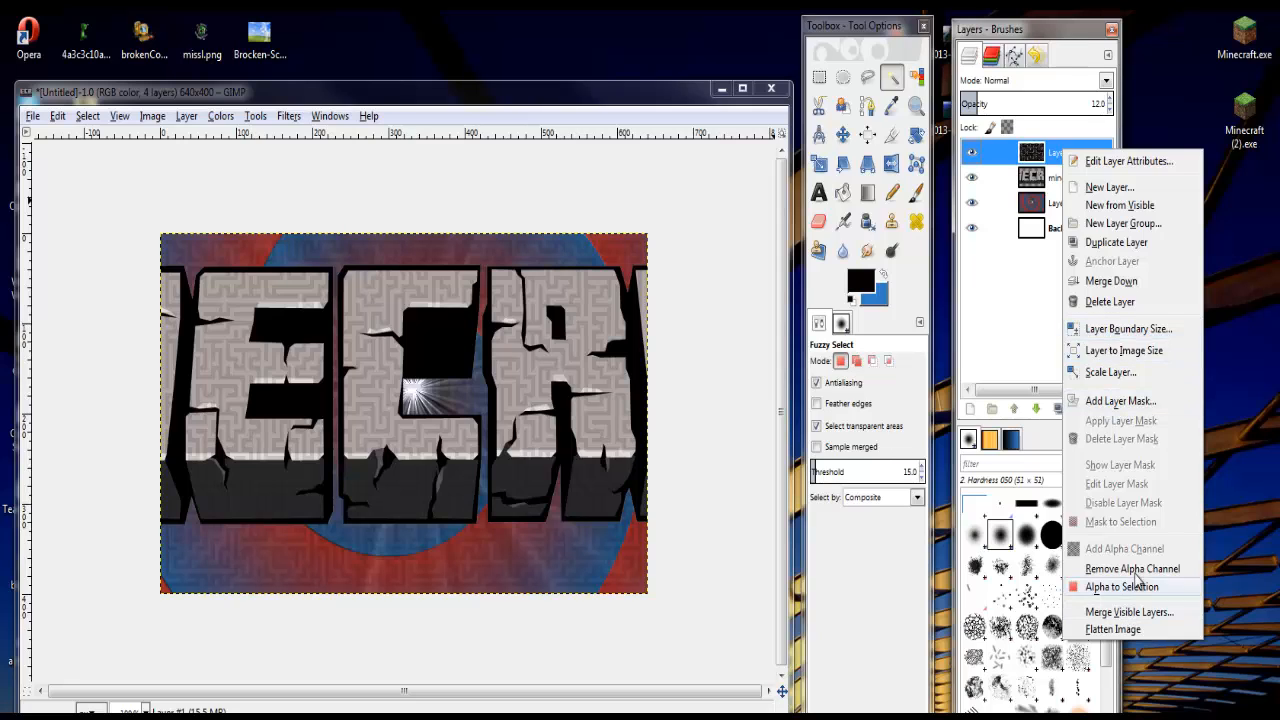
{"action": "double_click", "coordinate": [1060, 155]}
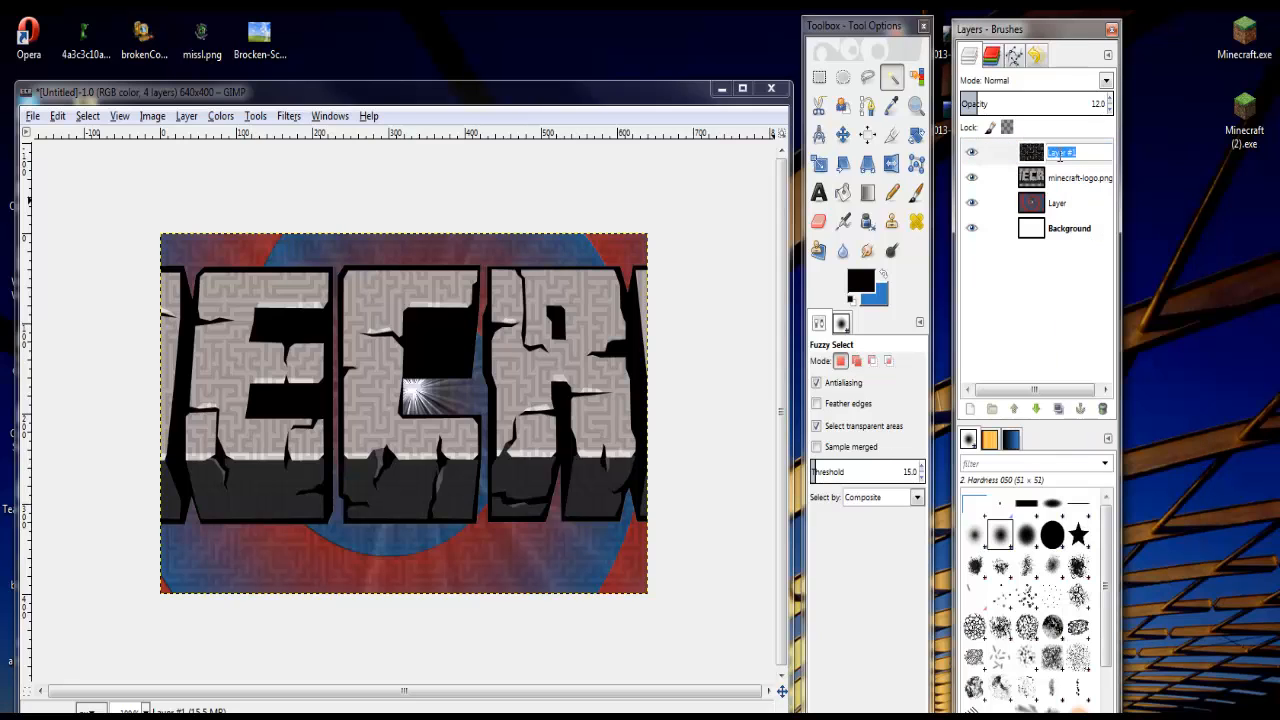
{"action": "left_click", "coordinate": [1102, 408]}
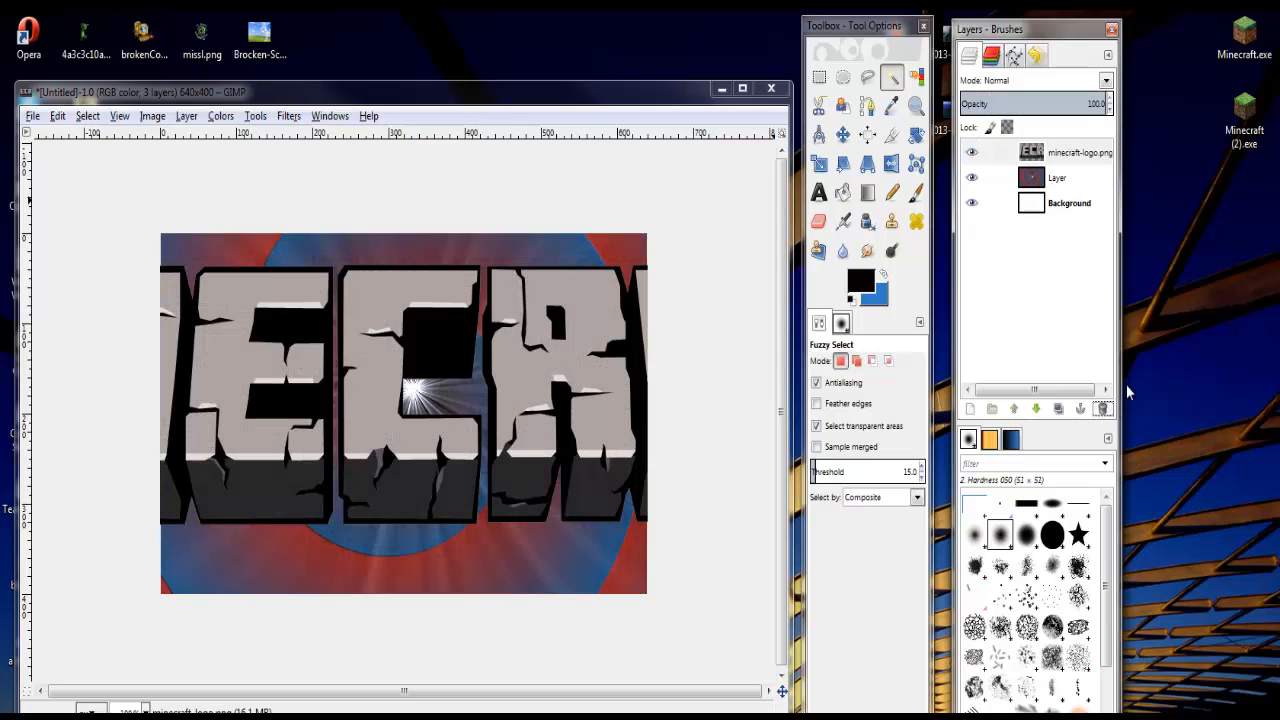
- Scale the Minecraft logo layer down to about 697 × 254 px and move it to the top of the image
{"action": "left_click", "coordinate": [819, 192]}
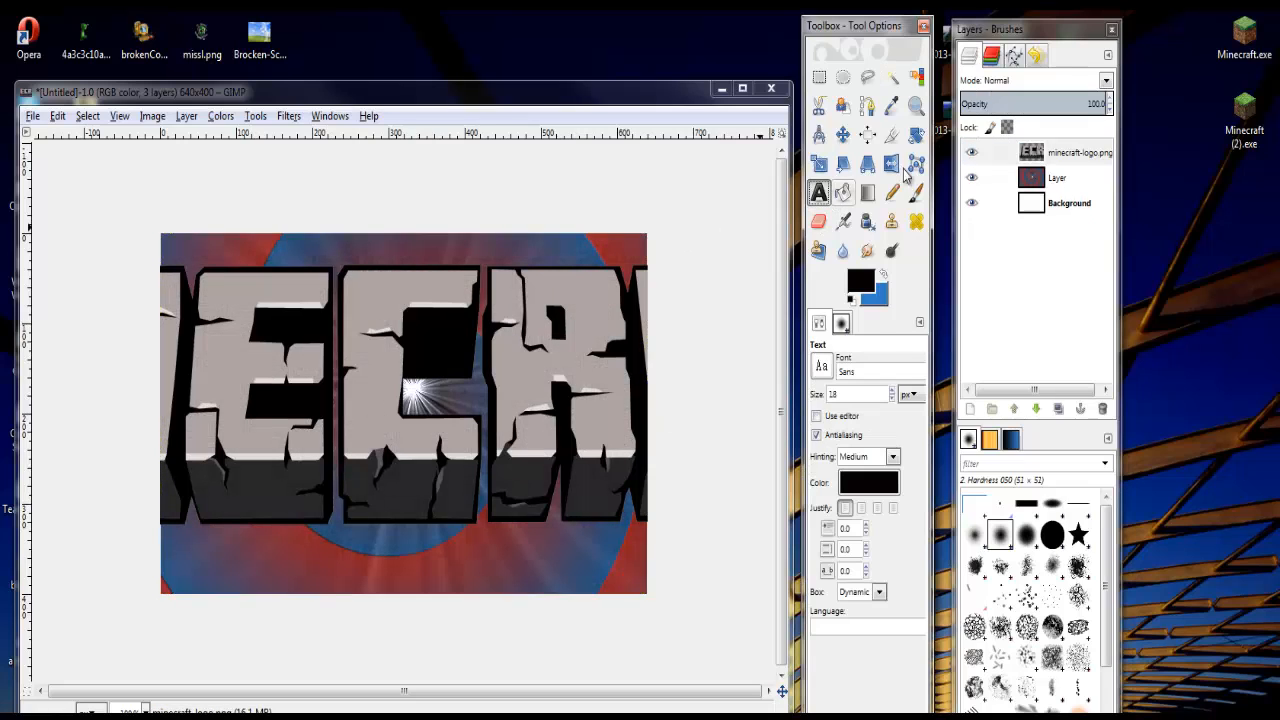
{"action": "left_click", "coordinate": [819, 164]}
{"action": "left_click", "coordinate": [546, 339]}
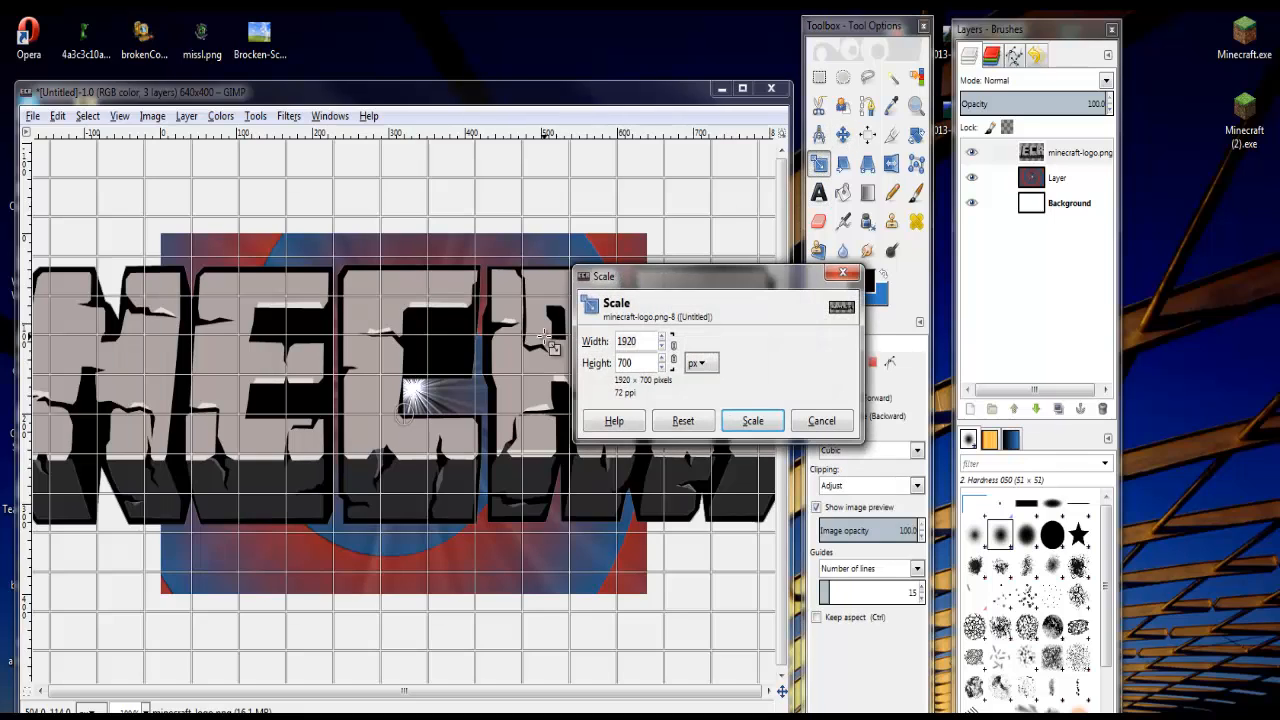
{"action": "left_click_drag", "start_coordinate": [209, 265], "coordinate": [396, 415]}
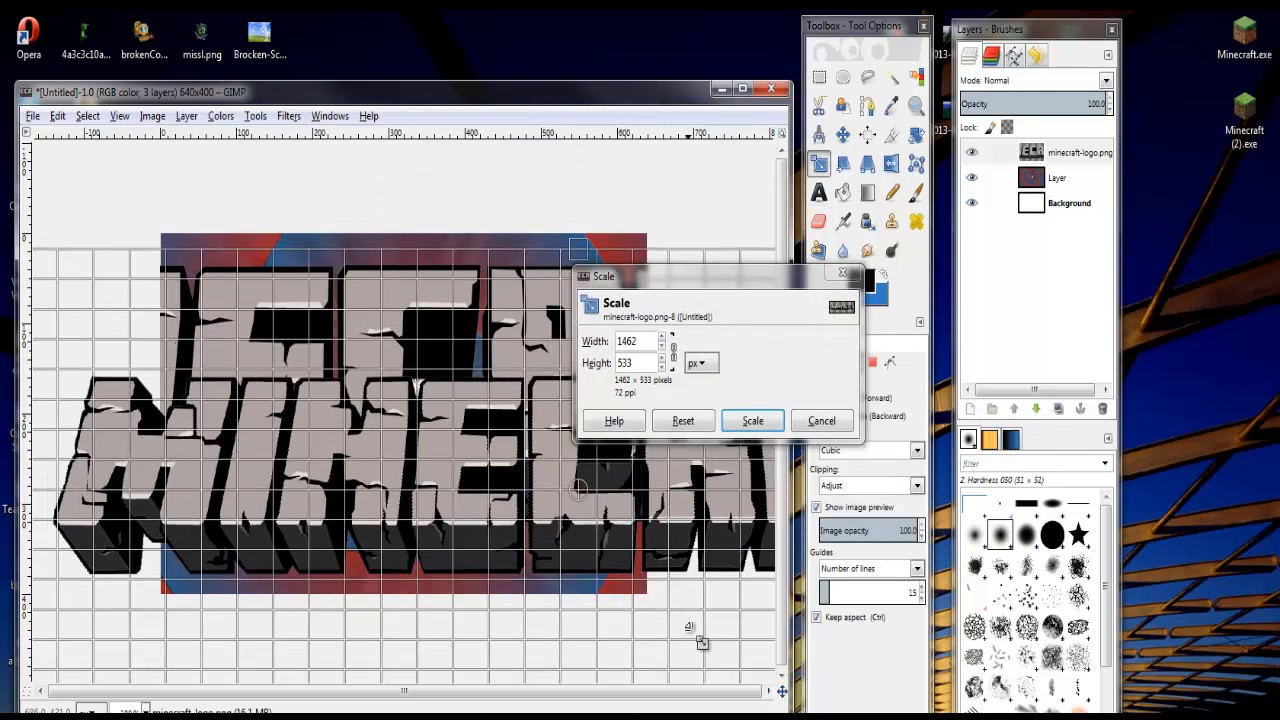
{"action": "left_click_drag", "start_coordinate": [688, 627], "coordinate": [575, 509]}
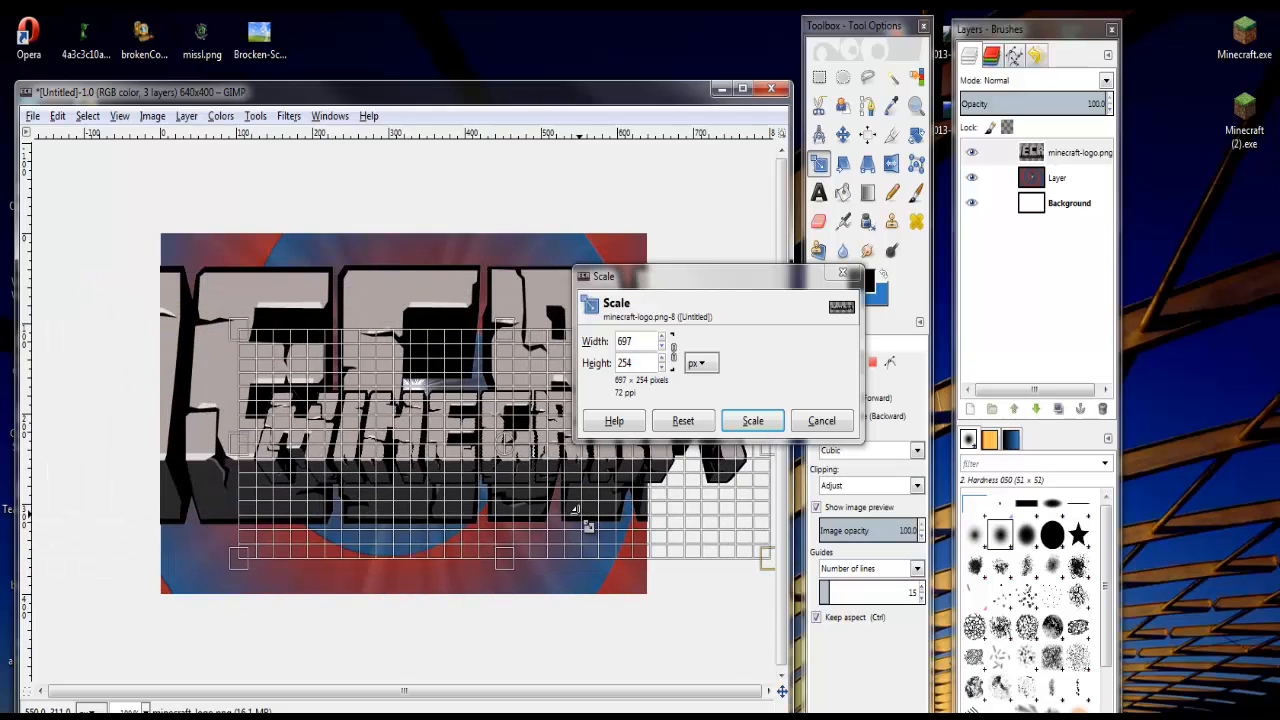
{"action": "left_click", "coordinate": [752, 420]}
{"action": "key", "text": "m"}
{"action": "left_click_drag", "start_coordinate": [573, 432], "coordinate": [478, 284]}
- Scale the logo layer to about 610 × 224 px and center it horizontally near the image's top edge
{"action": "left_click", "coordinate": [819, 164]}
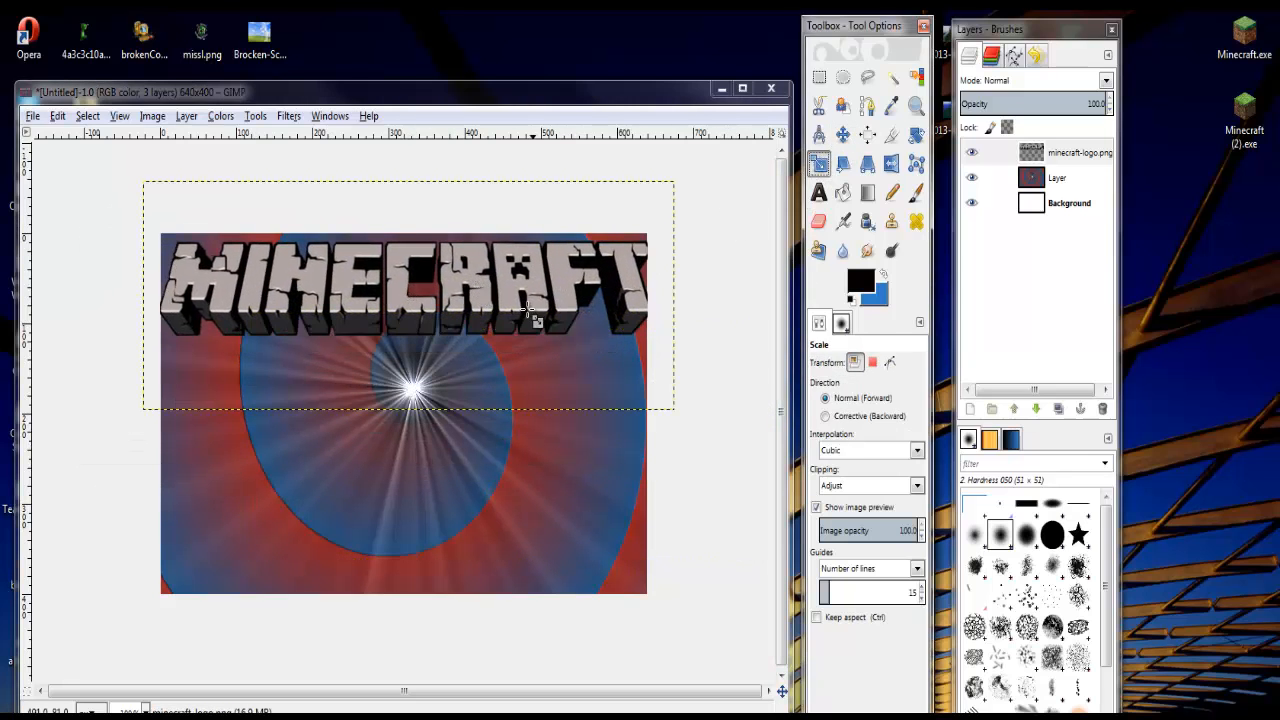
{"action": "left_click", "coordinate": [530, 312]}
{"action": "left_click_drag", "start_coordinate": [210, 207], "coordinate": [264, 244]}
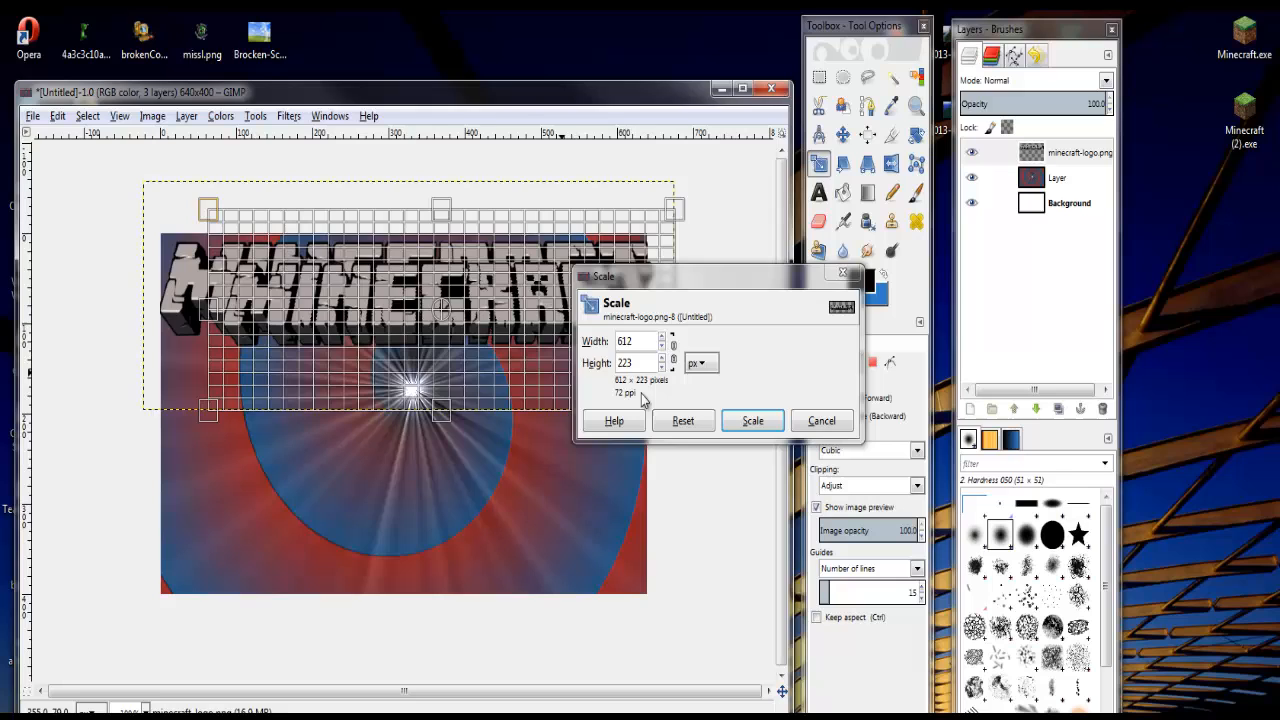
{"action": "left_click", "coordinate": [751, 421]}
{"action": "left_click", "coordinate": [843, 134]}
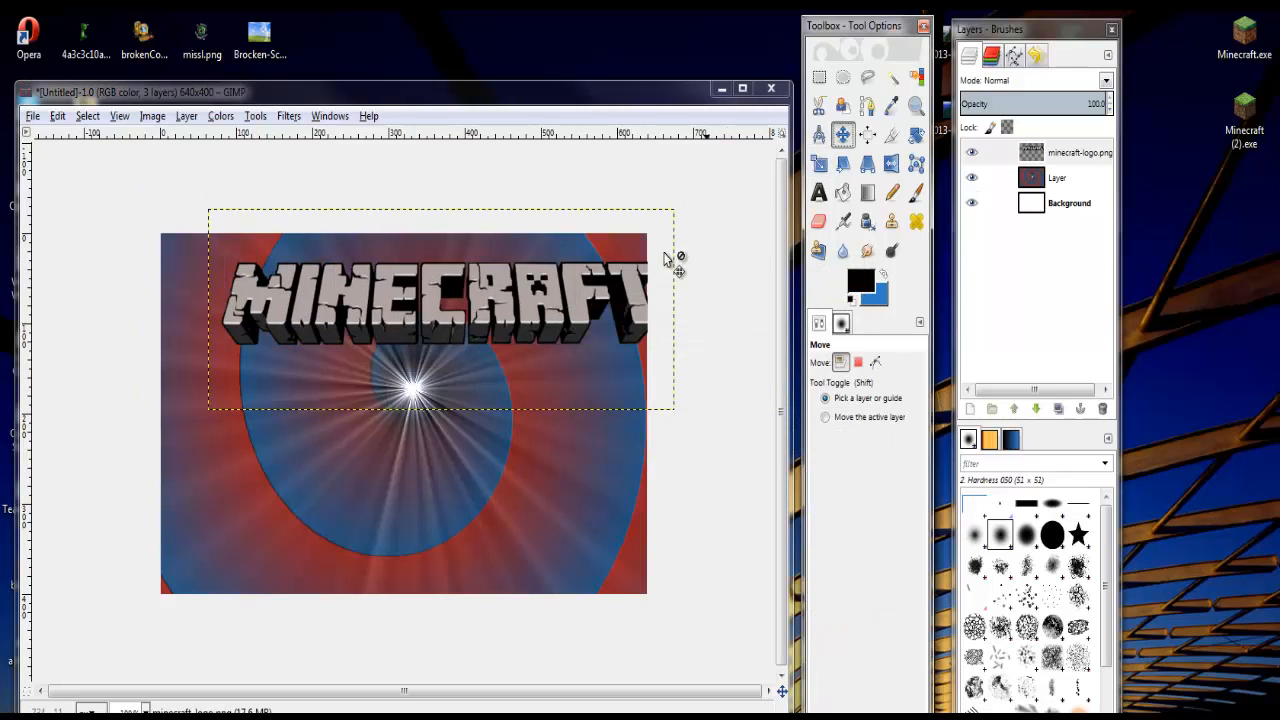
{"action": "left_click_drag", "start_coordinate": [522, 302], "coordinate": [494, 299]}
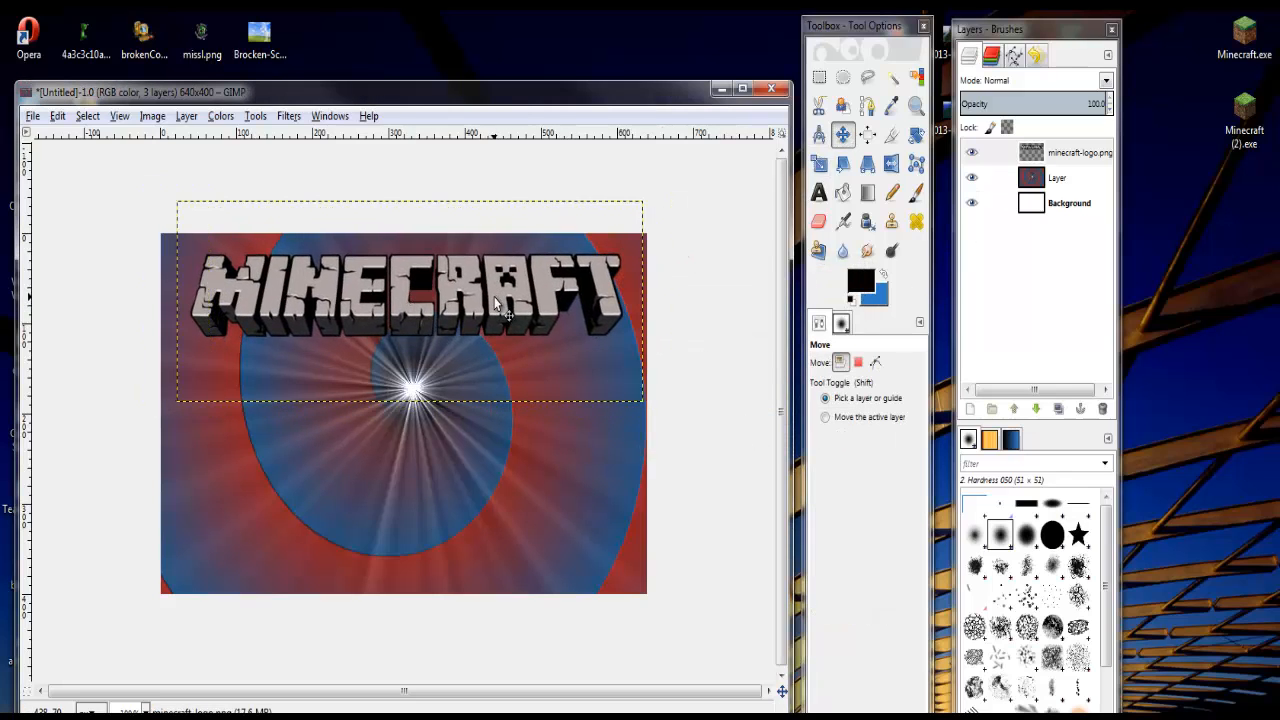
{"action": "right_click", "coordinate": [494, 299]}
{"action": "left_click", "coordinate": [470, 337]}
- Apply a Lens Distortion filter to the logo layer with the Main value at 100
{"action": "left_click", "coordinate": [288, 116]}
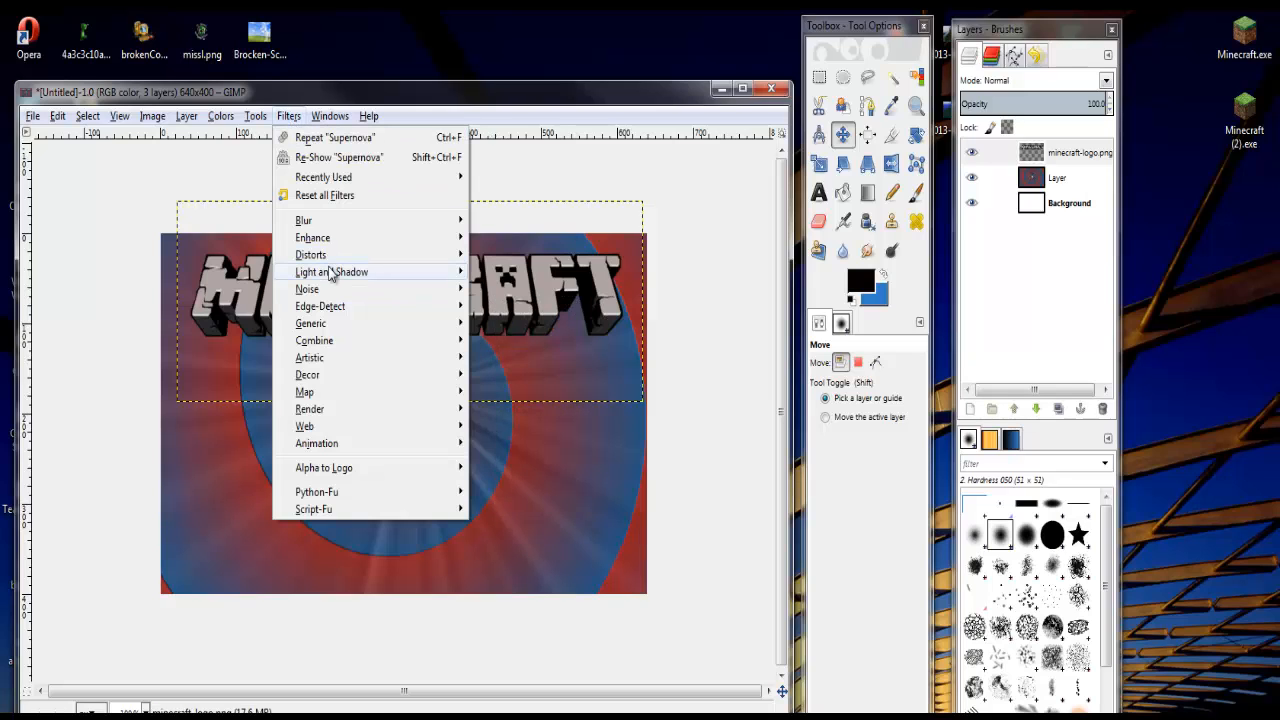
{"action": "mouse_move", "coordinate": [331, 279]}
{"action": "mouse_move", "coordinate": [325, 256]}
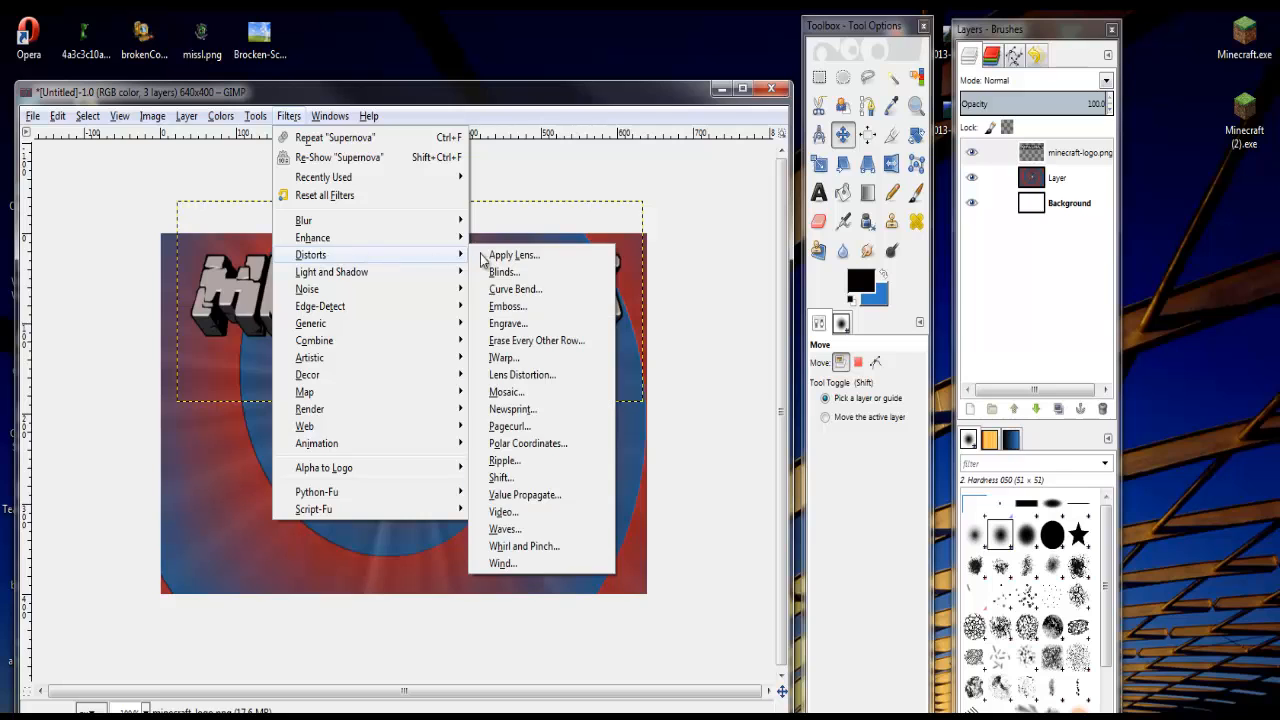
{"action": "left_click", "coordinate": [521, 374]}
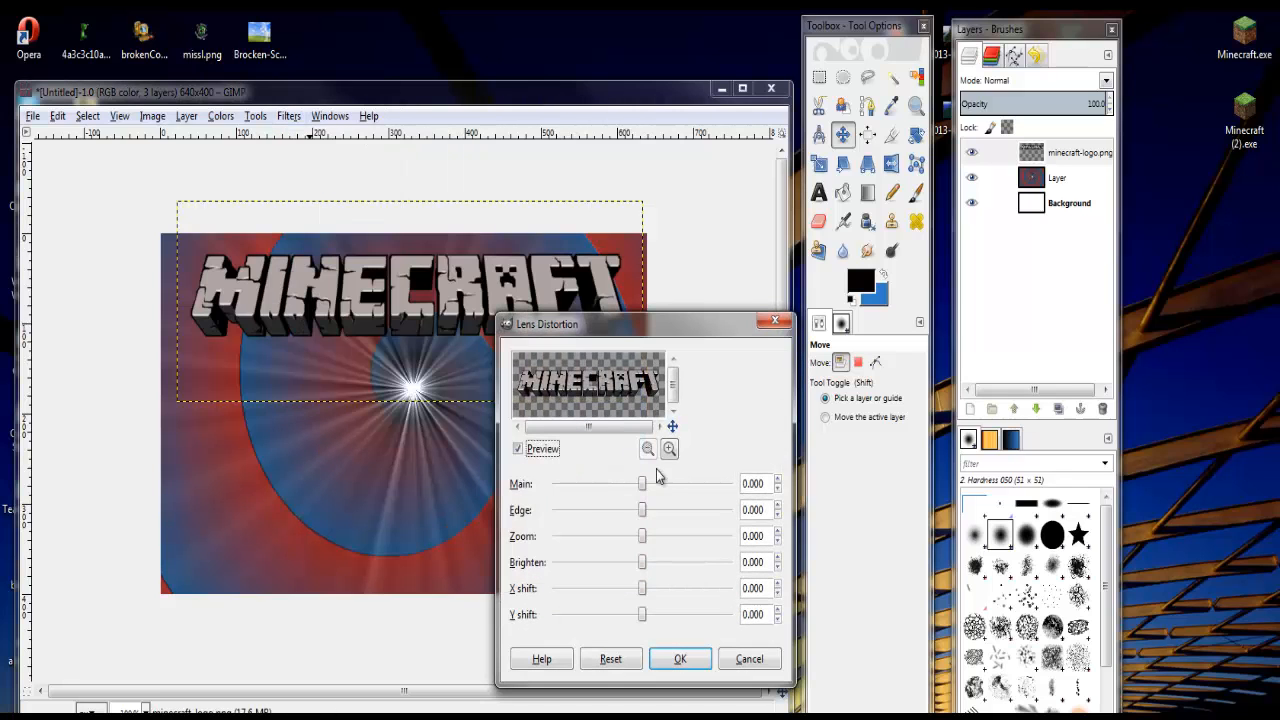
{"action": "left_click_drag", "start_coordinate": [643, 487], "coordinate": [733, 487]}
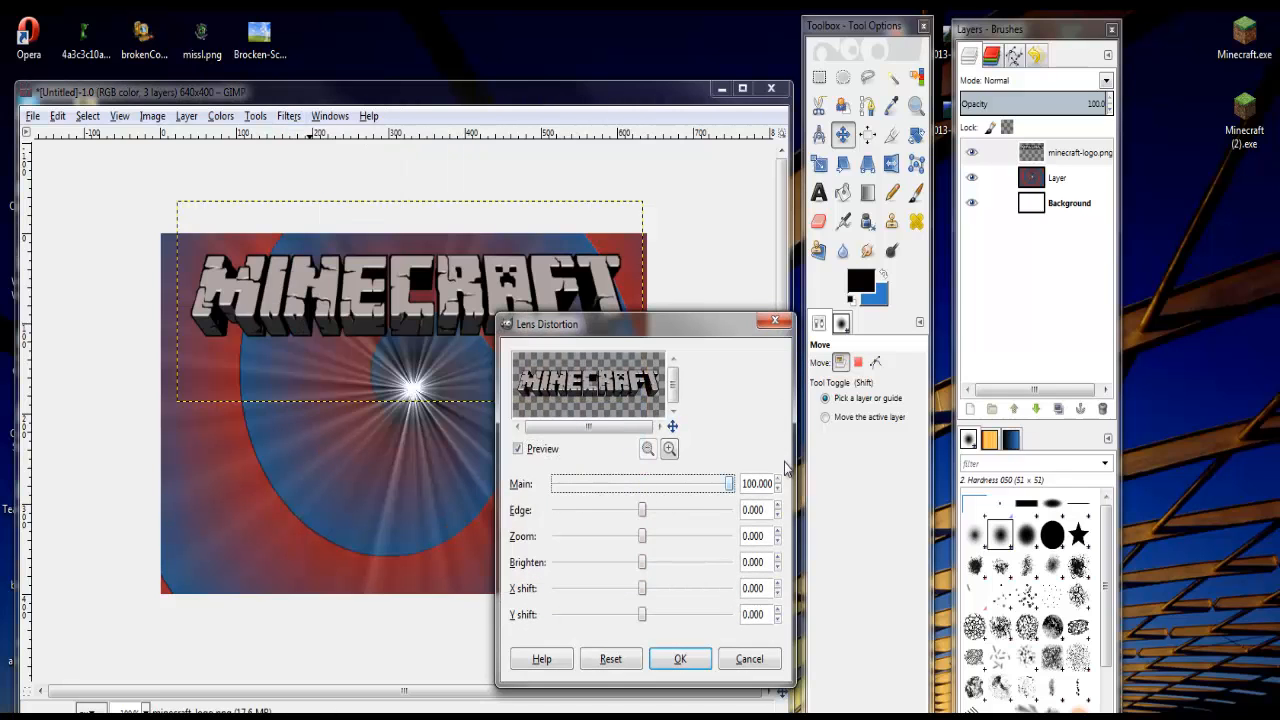
{"action": "left_click", "coordinate": [682, 658]}
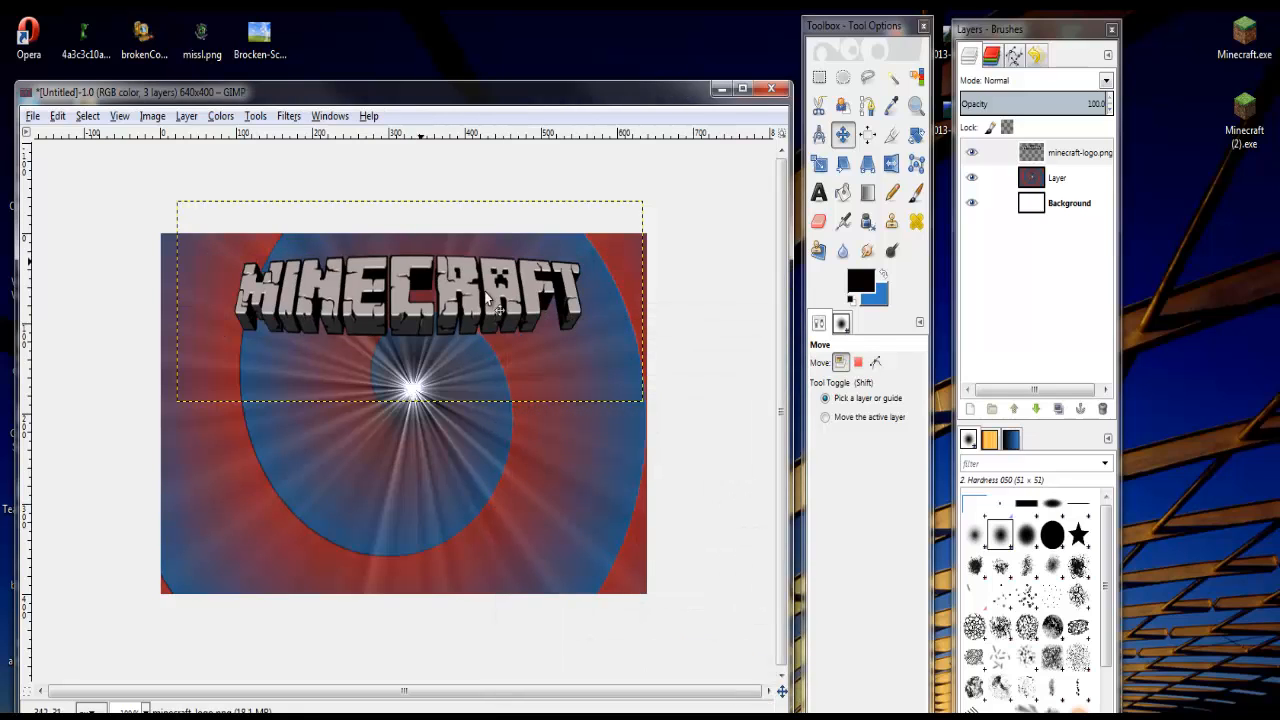
- Emboss the logo layer using the Bumpmap function with a depth of 3
{"action": "left_click", "coordinate": [286, 117]}
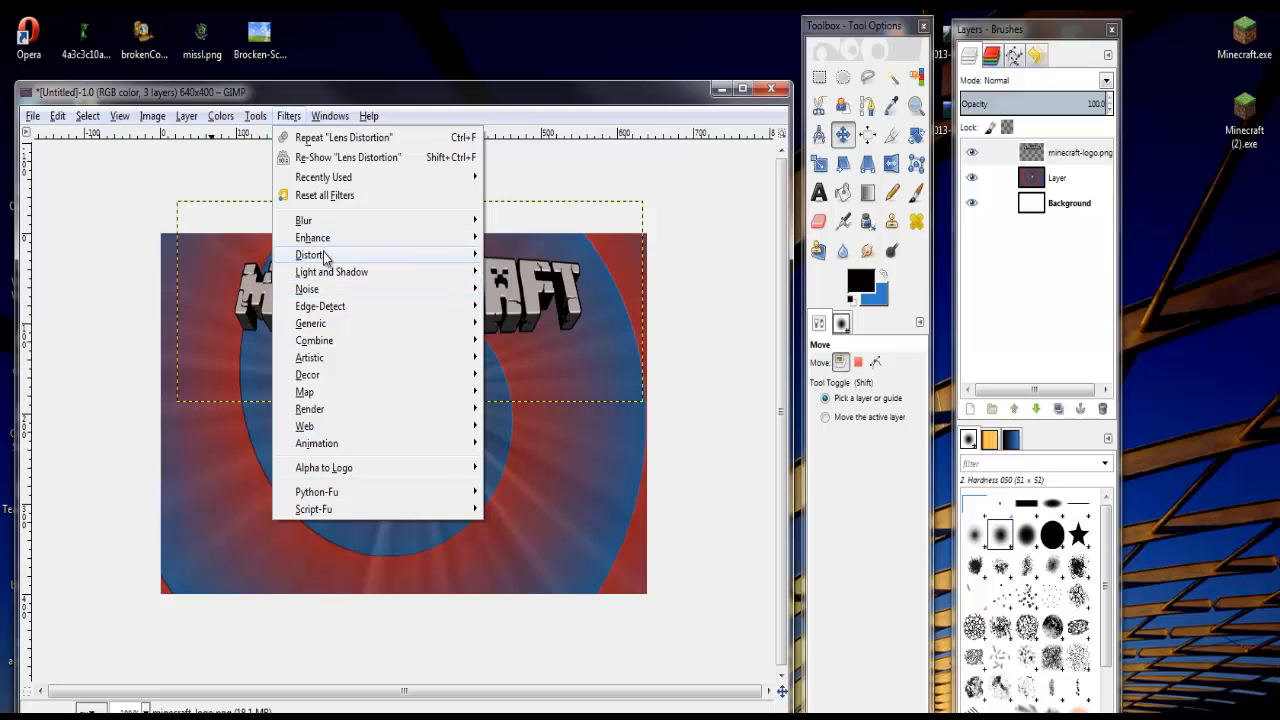
{"action": "mouse_move", "coordinate": [324, 258]}
{"action": "left_click", "coordinate": [515, 307]}
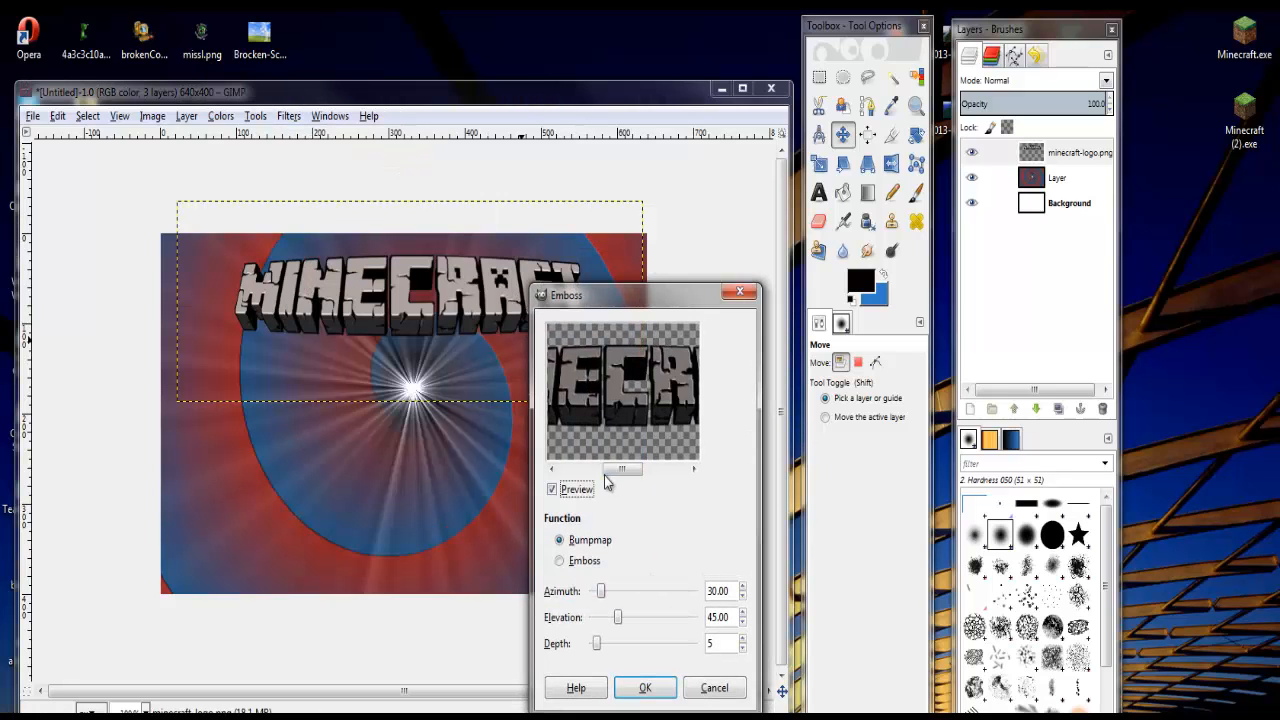
{"action": "left_click_drag", "start_coordinate": [625, 460], "coordinate": [617, 461]}
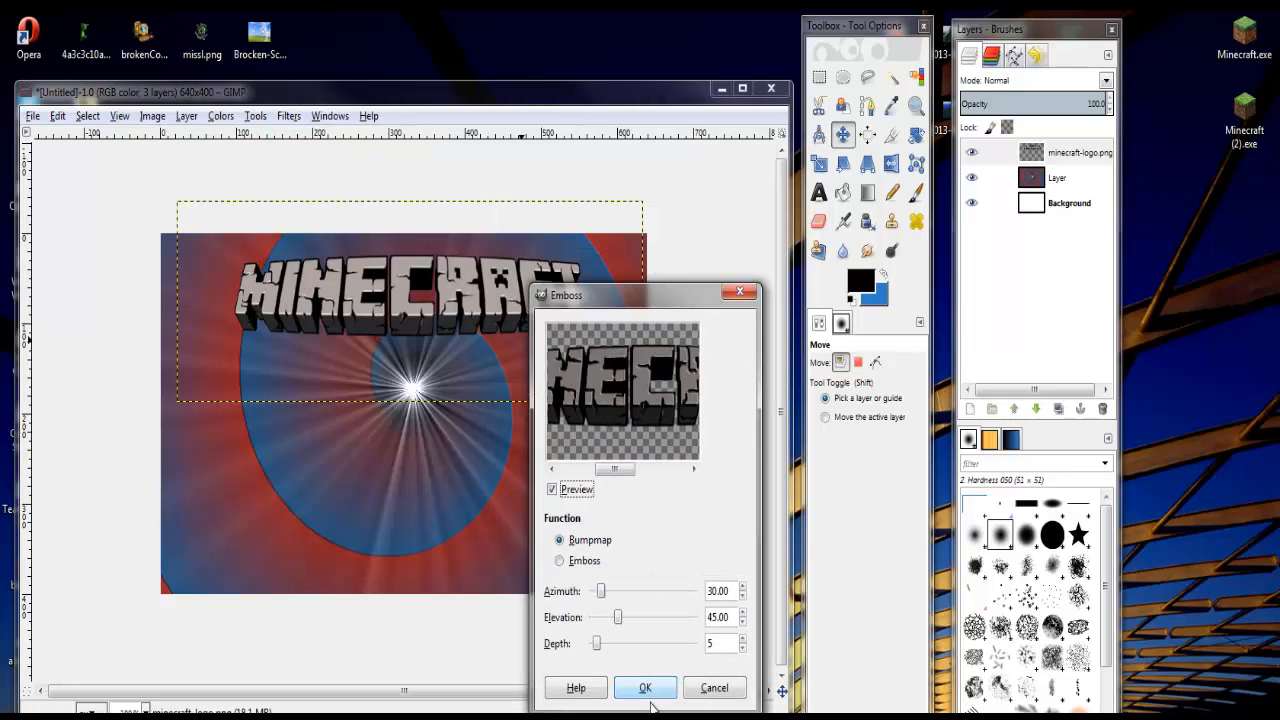
{"action": "left_click_drag", "start_coordinate": [598, 647], "coordinate": [590, 647]}
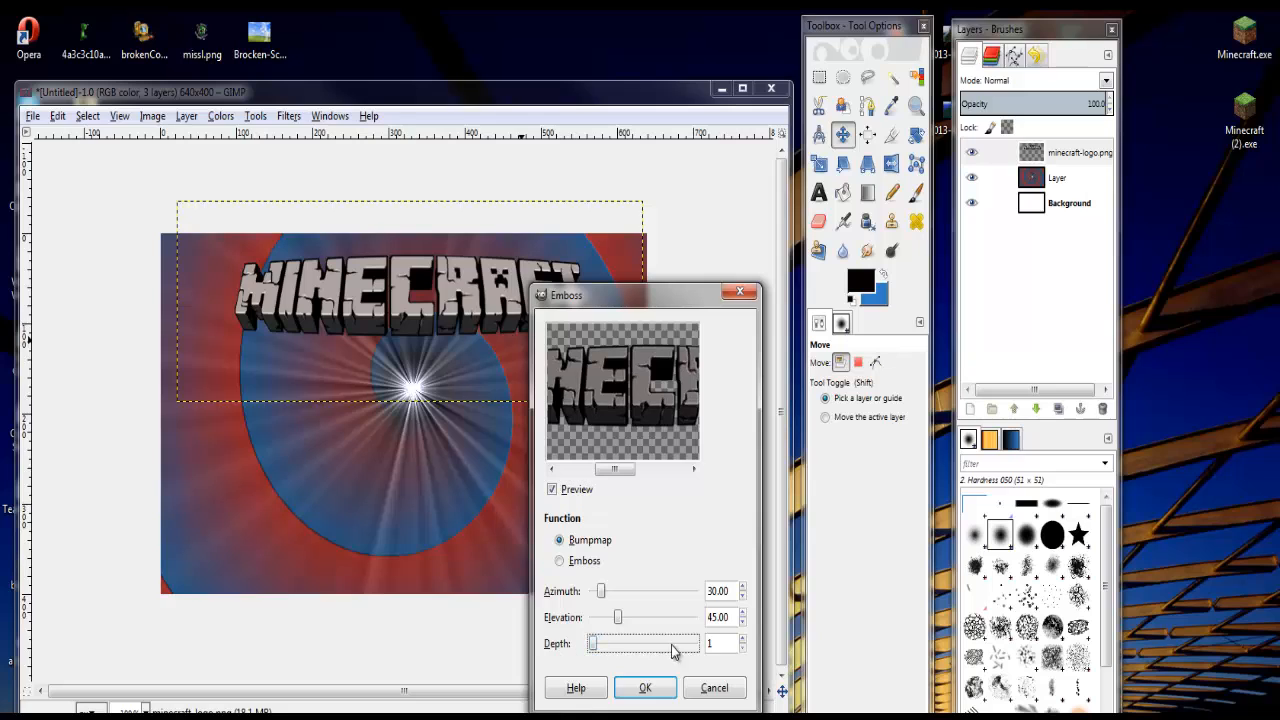
{"action": "double_click", "coordinate": [741, 638]}
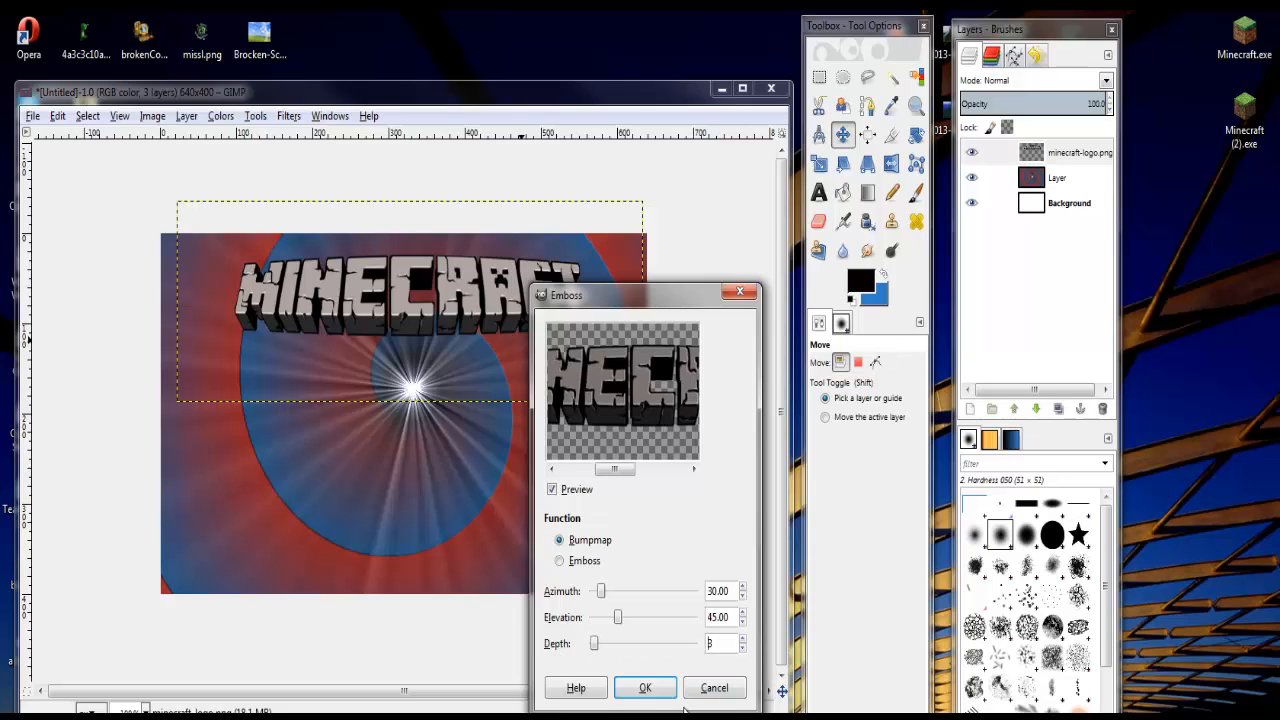
{"action": "left_click", "coordinate": [648, 688]}
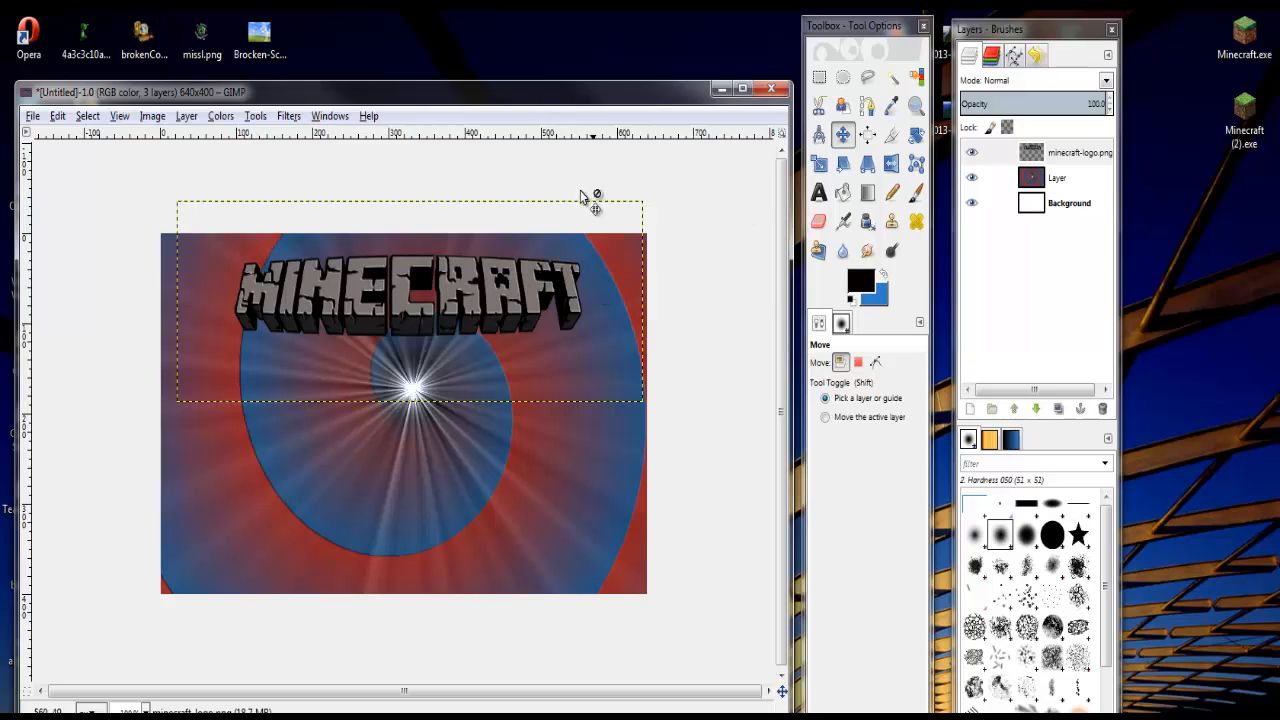
- Sharpen the logo layer with a sharpness of 2
{"action": "left_click", "coordinate": [288, 116]}
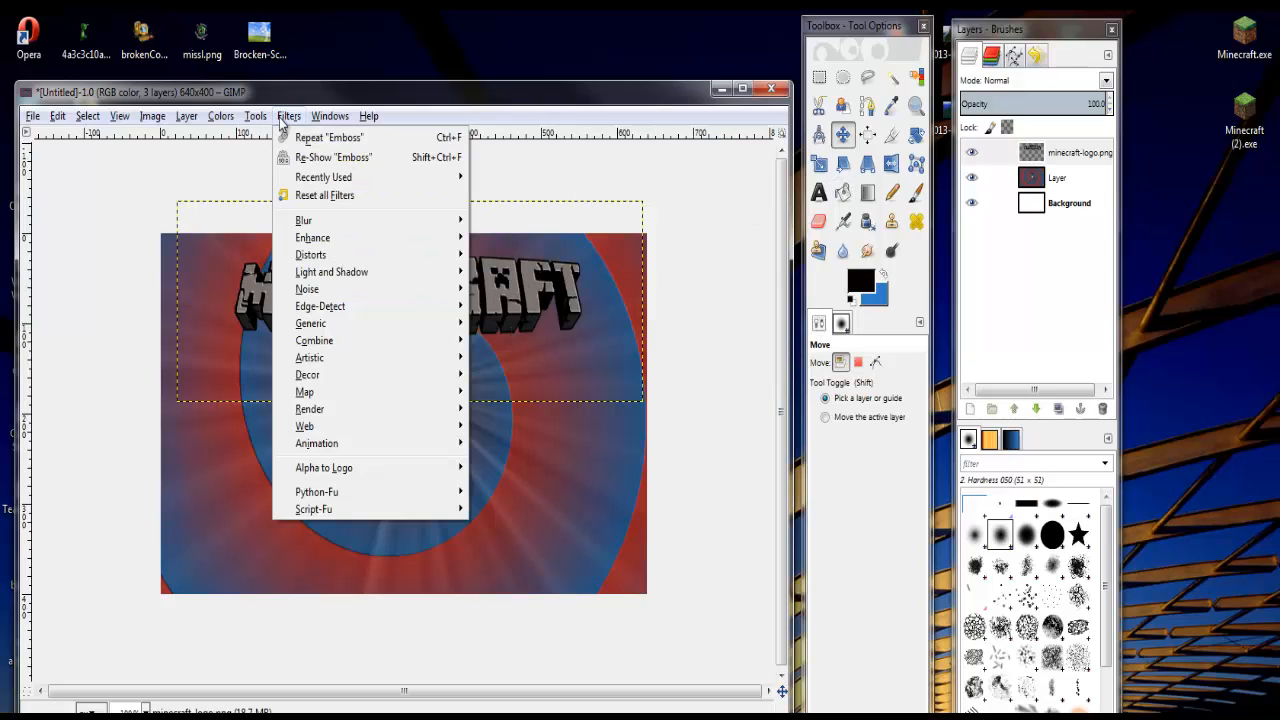
{"action": "mouse_move", "coordinate": [325, 238]}
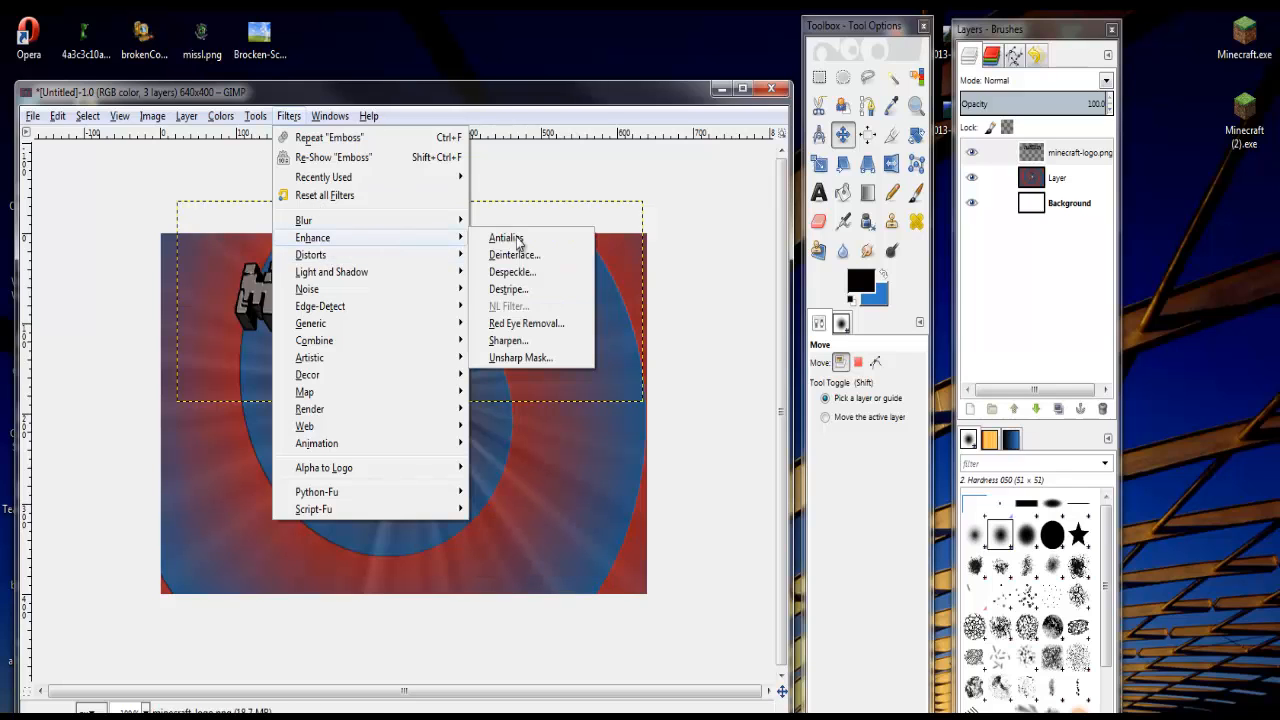
{"action": "left_click", "coordinate": [529, 337]}
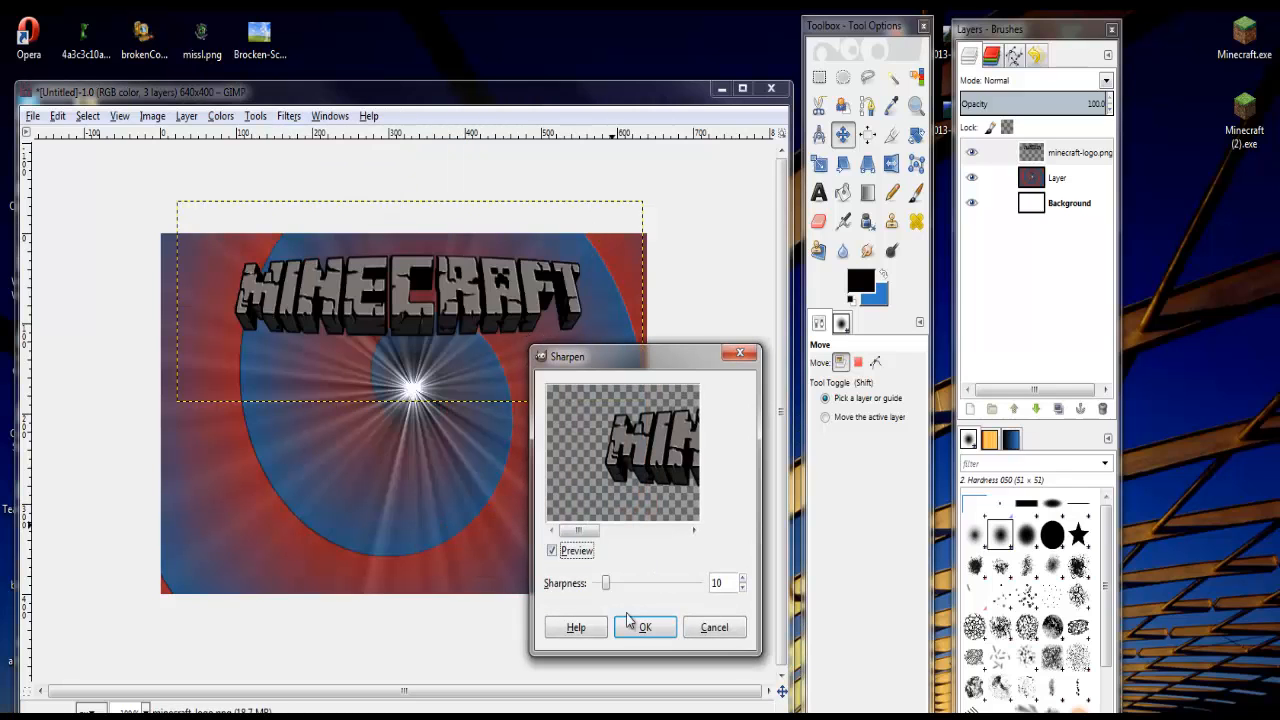
{"action": "left_click_drag", "start_coordinate": [599, 586], "coordinate": [575, 590]}
{"action": "left_click", "coordinate": [743, 579]}
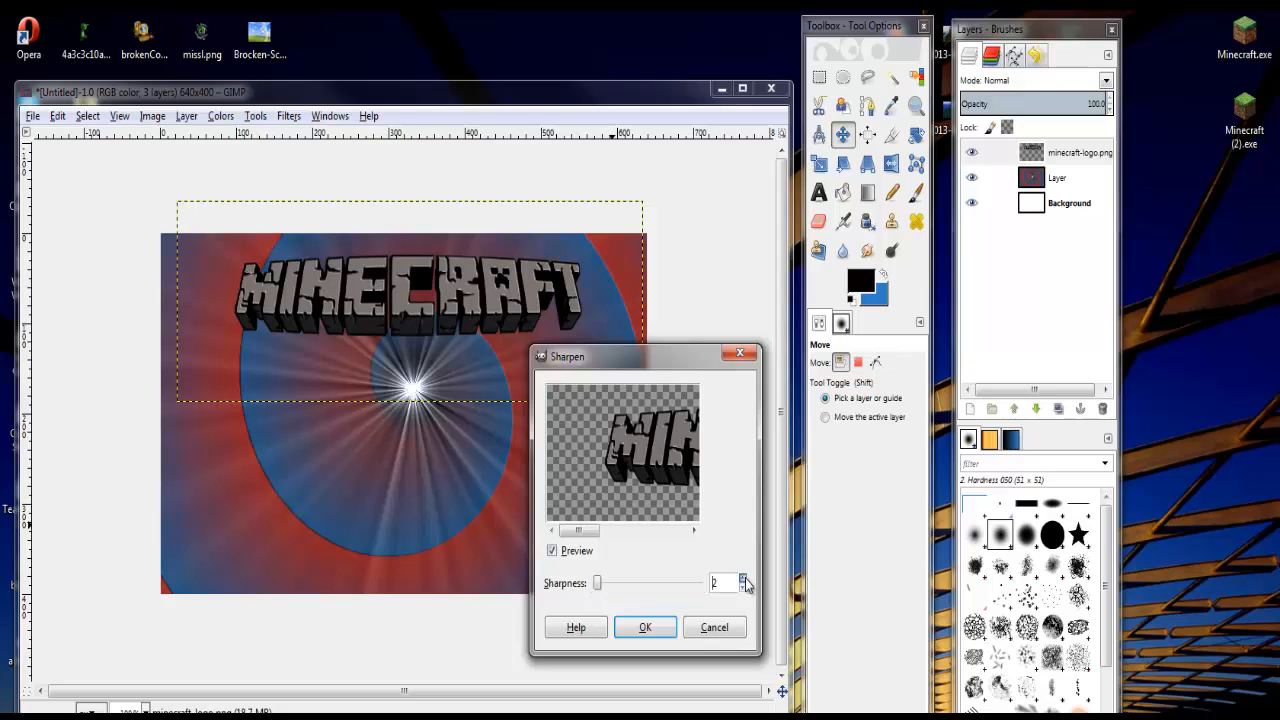
{"action": "left_click", "coordinate": [655, 625]}
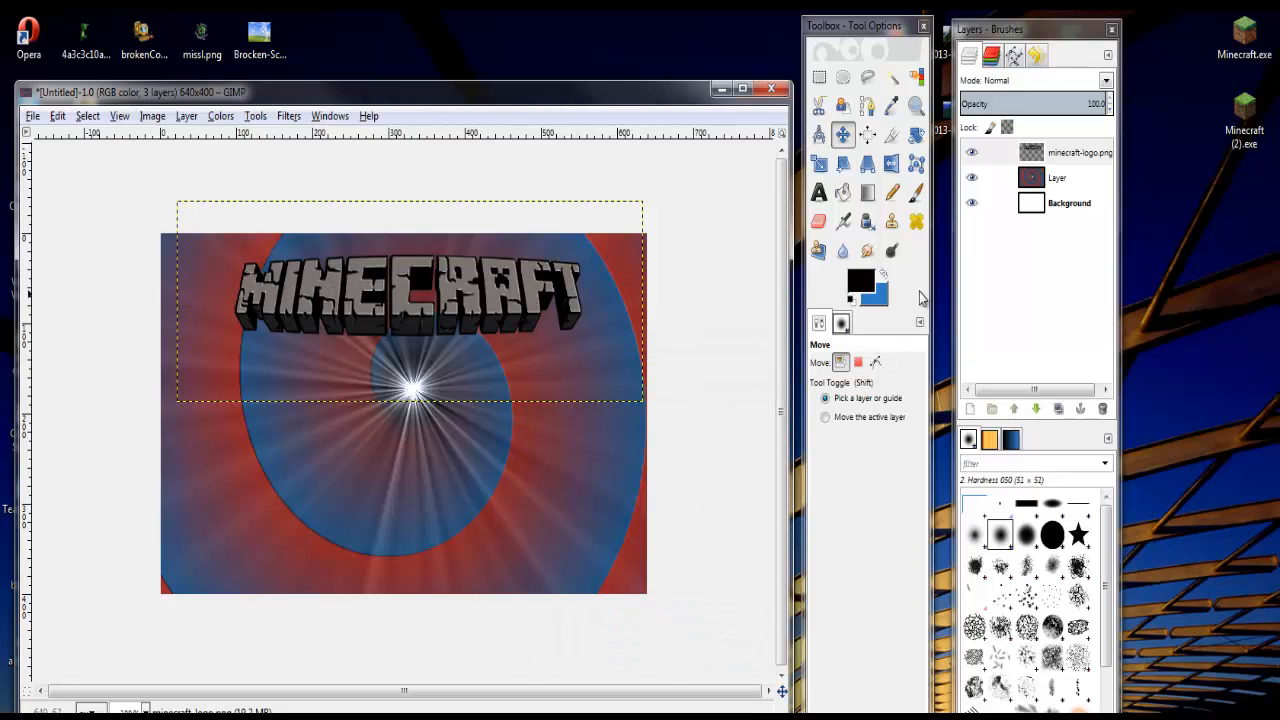
- Enlarge the logo layer to about 672 × 219 px, extending it on both sides
{"action": "left_click", "coordinate": [819, 163]}
{"action": "left_click", "coordinate": [508, 306]}
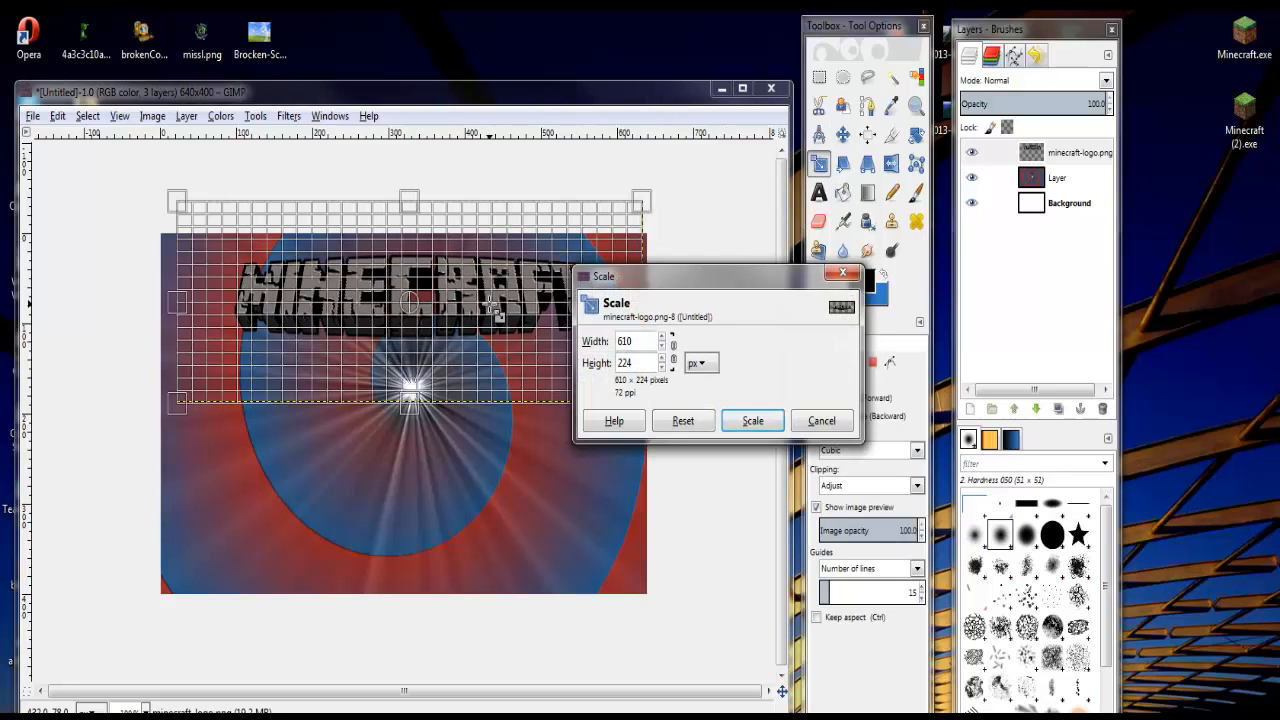
{"action": "left_click_drag", "start_coordinate": [179, 303], "coordinate": [143, 302]}
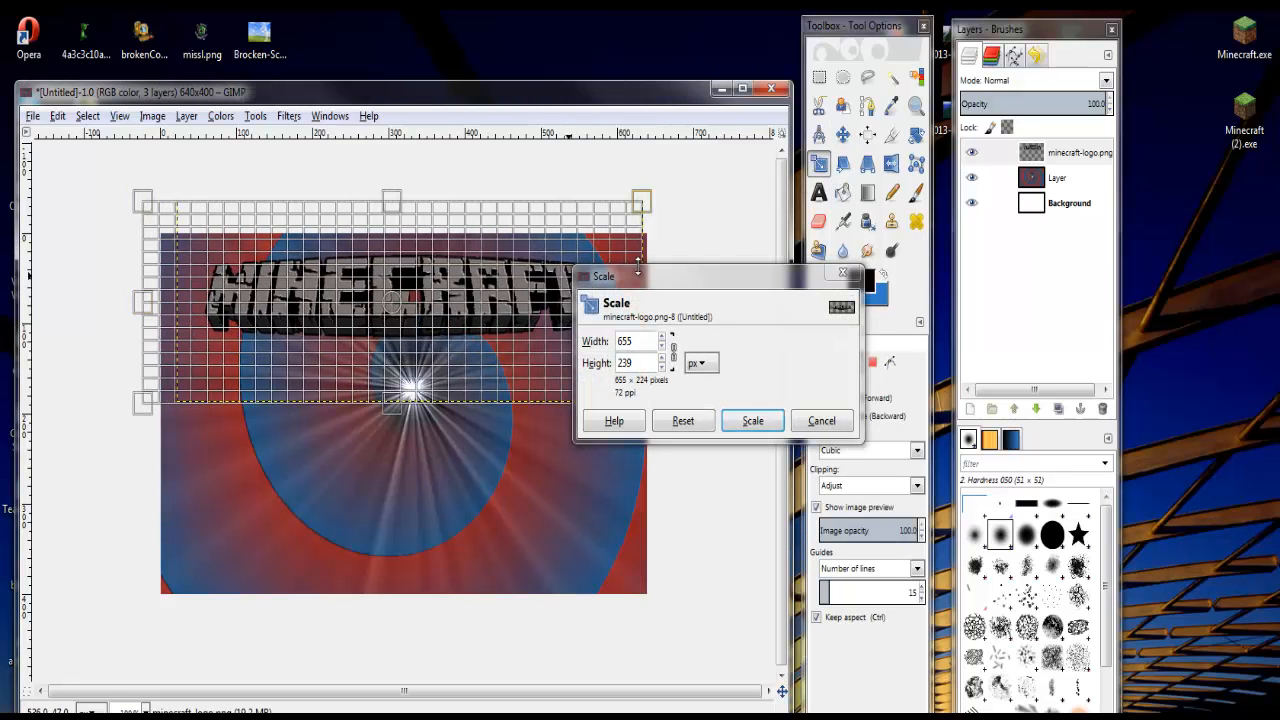
{"action": "left_click_drag", "start_coordinate": [630, 250], "coordinate": [630, 466]}
{"action": "left_click_drag", "start_coordinate": [594, 301], "coordinate": [652, 315]}
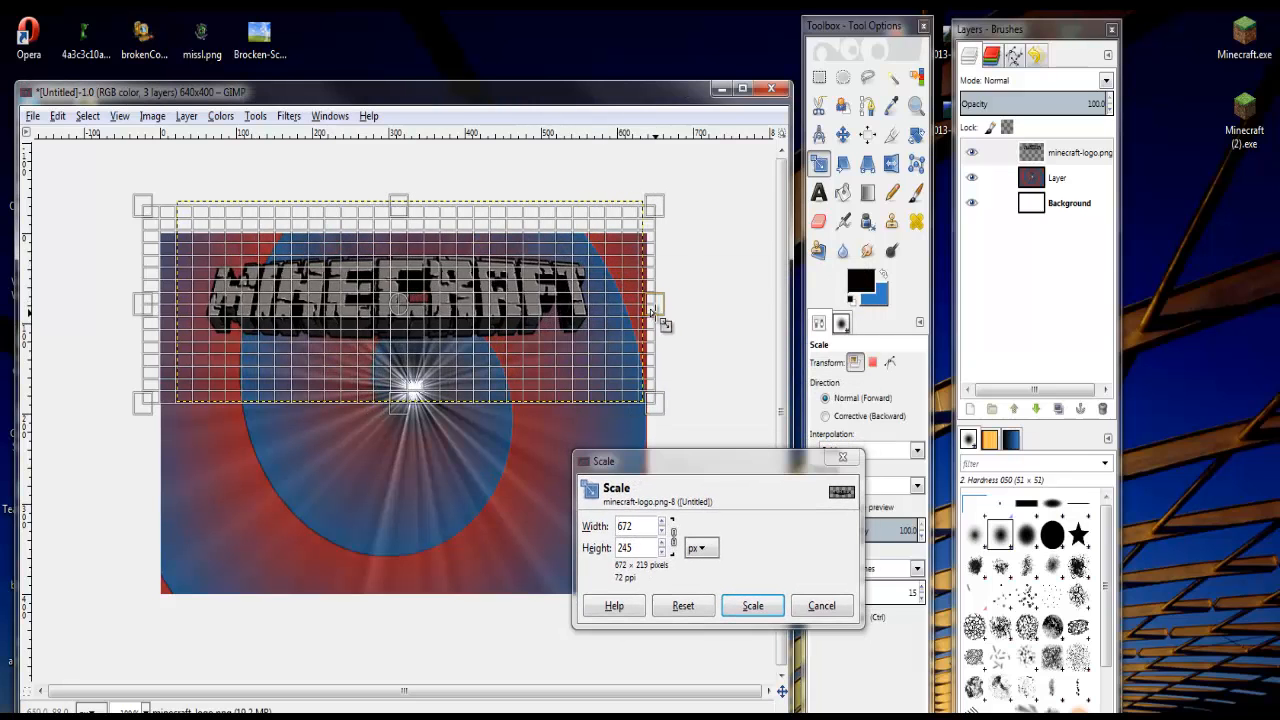
{"action": "left_click", "coordinate": [752, 605]}
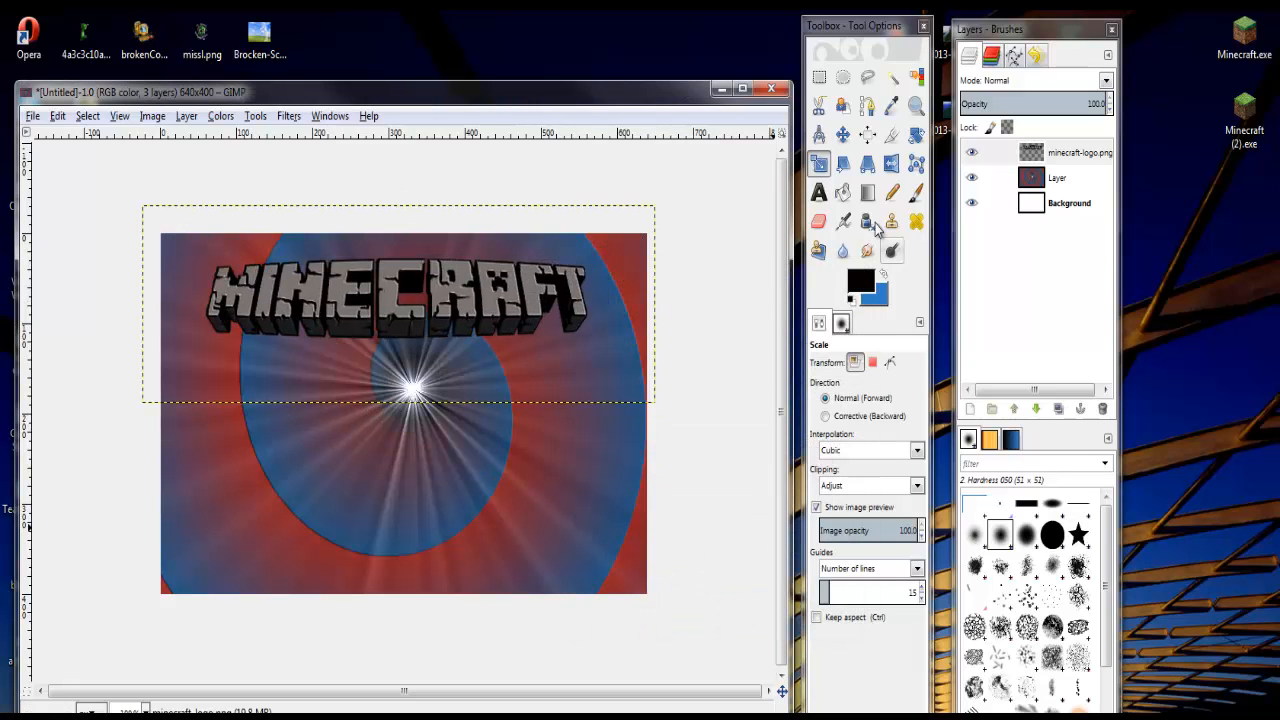
- Move the Minecraft logo layer up and to the right to centre it across the image's upper edge
{"action": "left_click", "coordinate": [843, 134]}
{"action": "left_click_drag", "start_coordinate": [380, 312], "coordinate": [397, 298]}
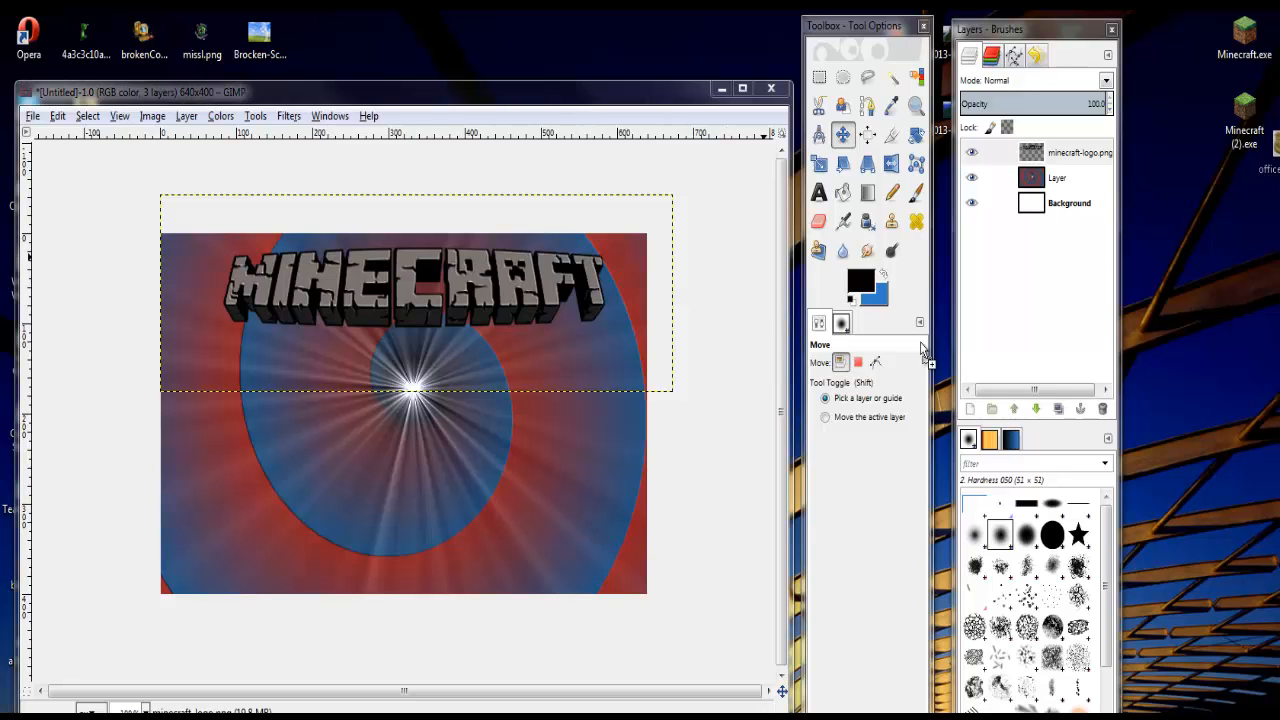
- Add officer-badge.jpg as a layer scaled down to about 296 × 330 px and position it in the middle of the image
{"action": "left_click_drag", "start_coordinate": [406, 452], "coordinate": [392, 397]}
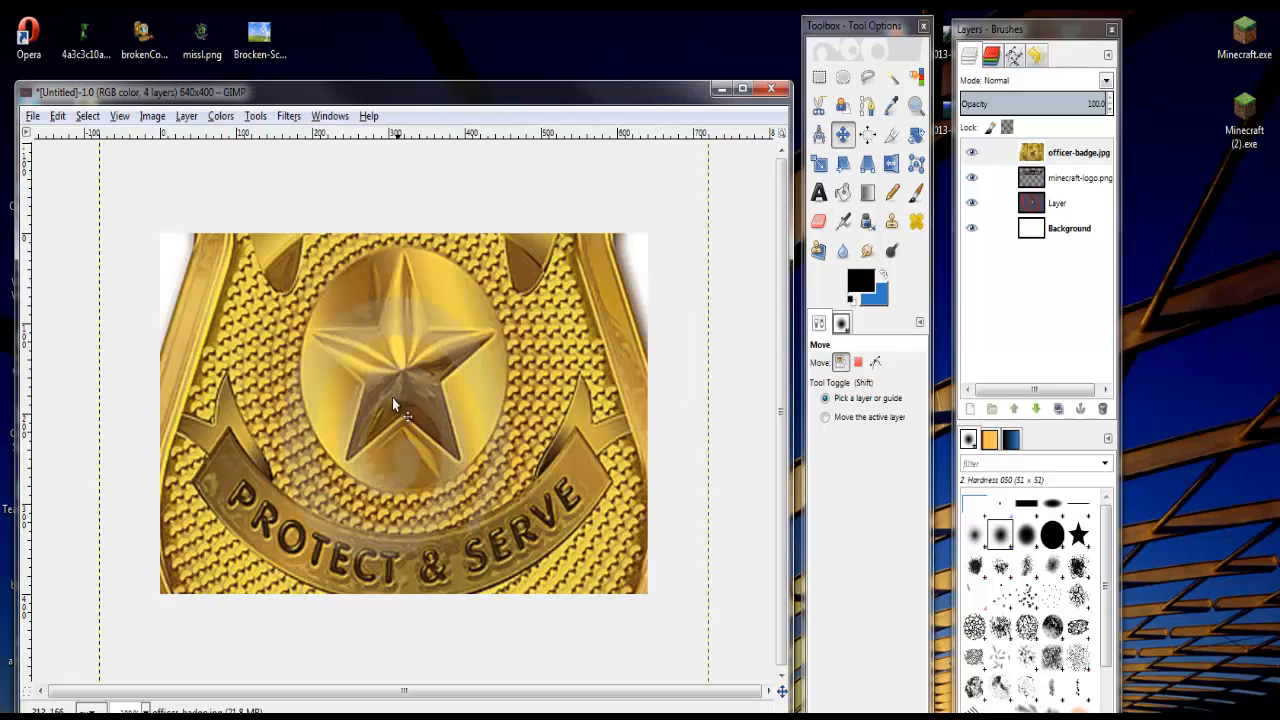
{"action": "left_click", "coordinate": [819, 163]}
{"action": "left_click", "coordinate": [443, 487]}
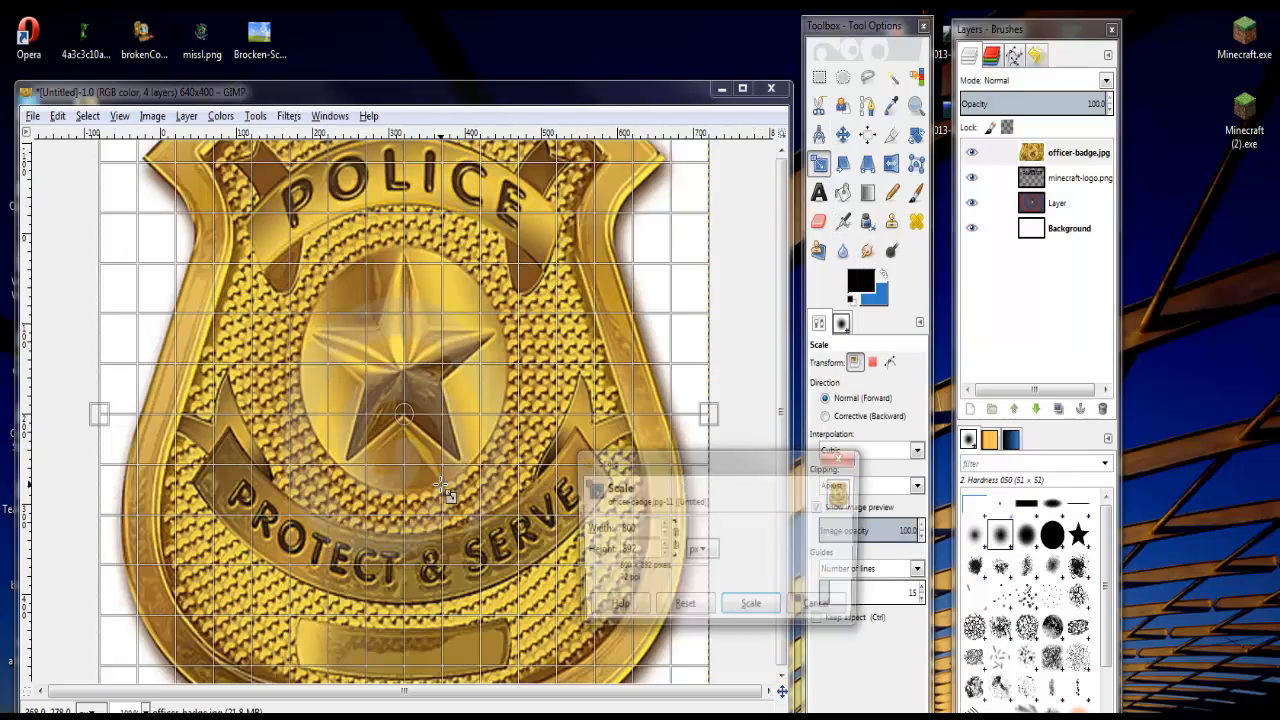
{"action": "left_click_drag", "start_coordinate": [231, 271], "coordinate": [478, 522]}
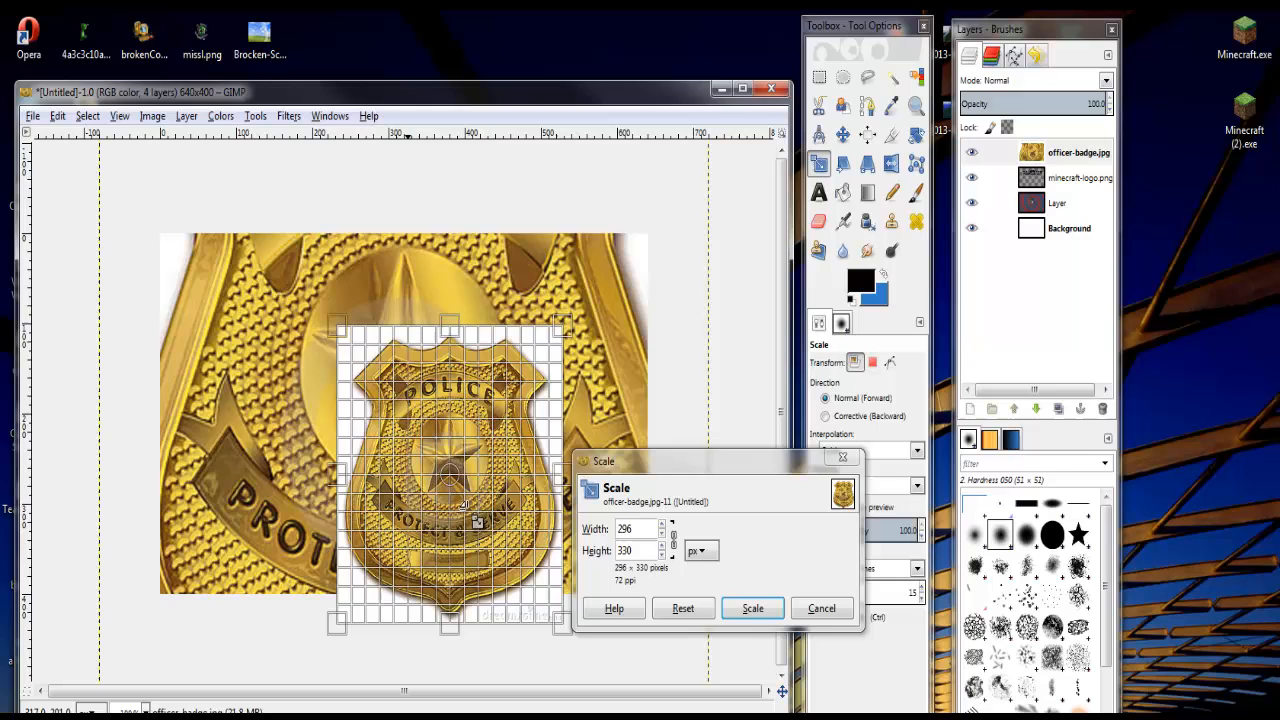
{"action": "left_click", "coordinate": [750, 607]}
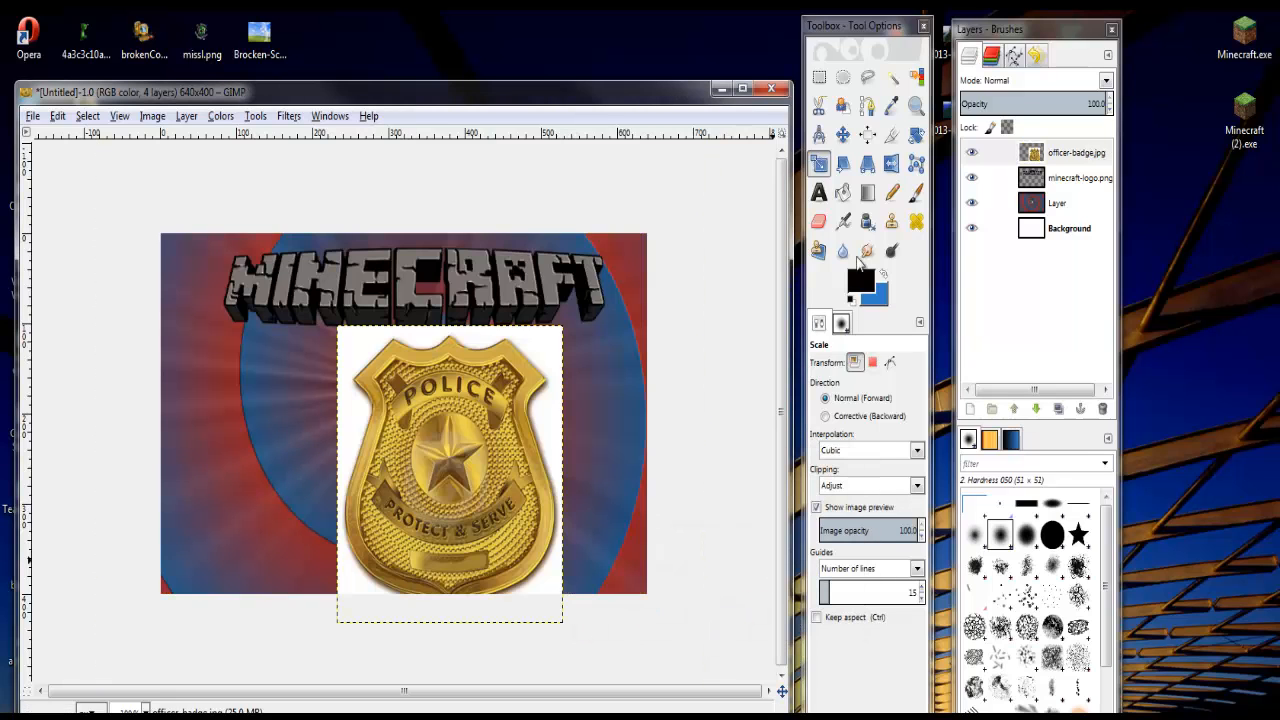
{"action": "left_click", "coordinate": [843, 134]}
{"action": "left_click_drag", "start_coordinate": [506, 460], "coordinate": [456, 436]}
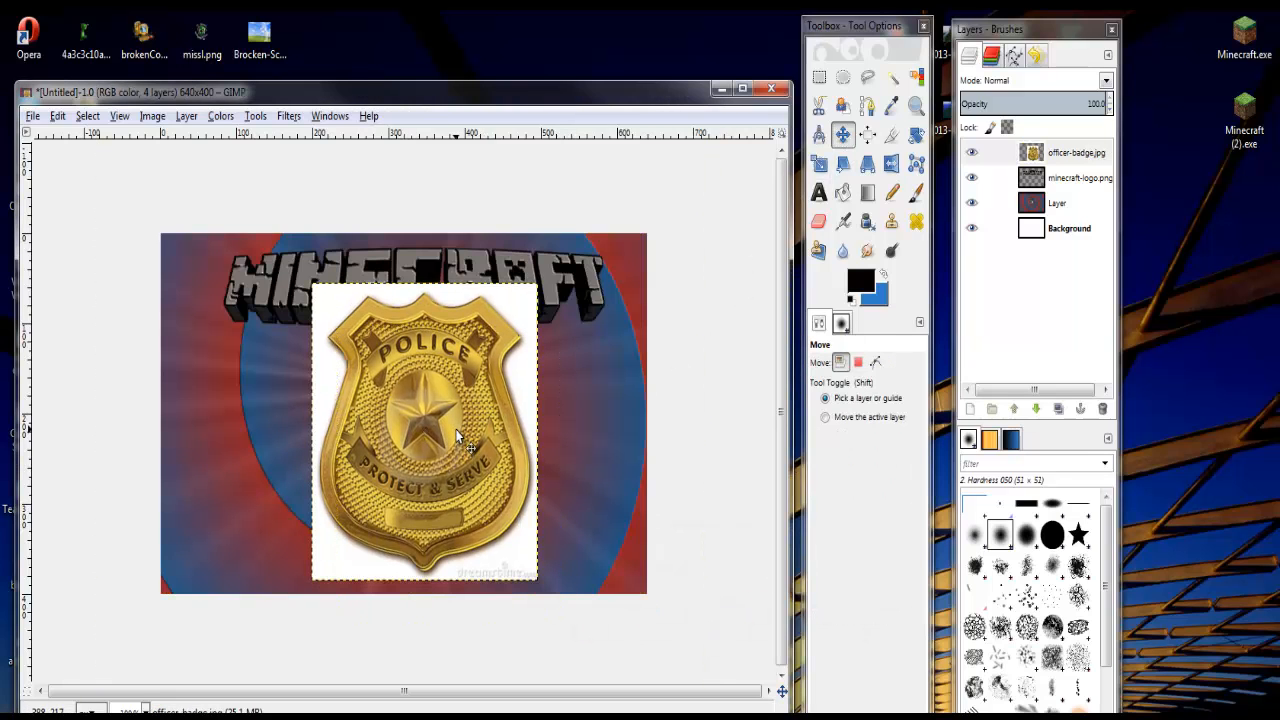
- Select the white background around the police badge with Fuzzy Select and cut it out
{"action": "left_click", "coordinate": [891, 77]}
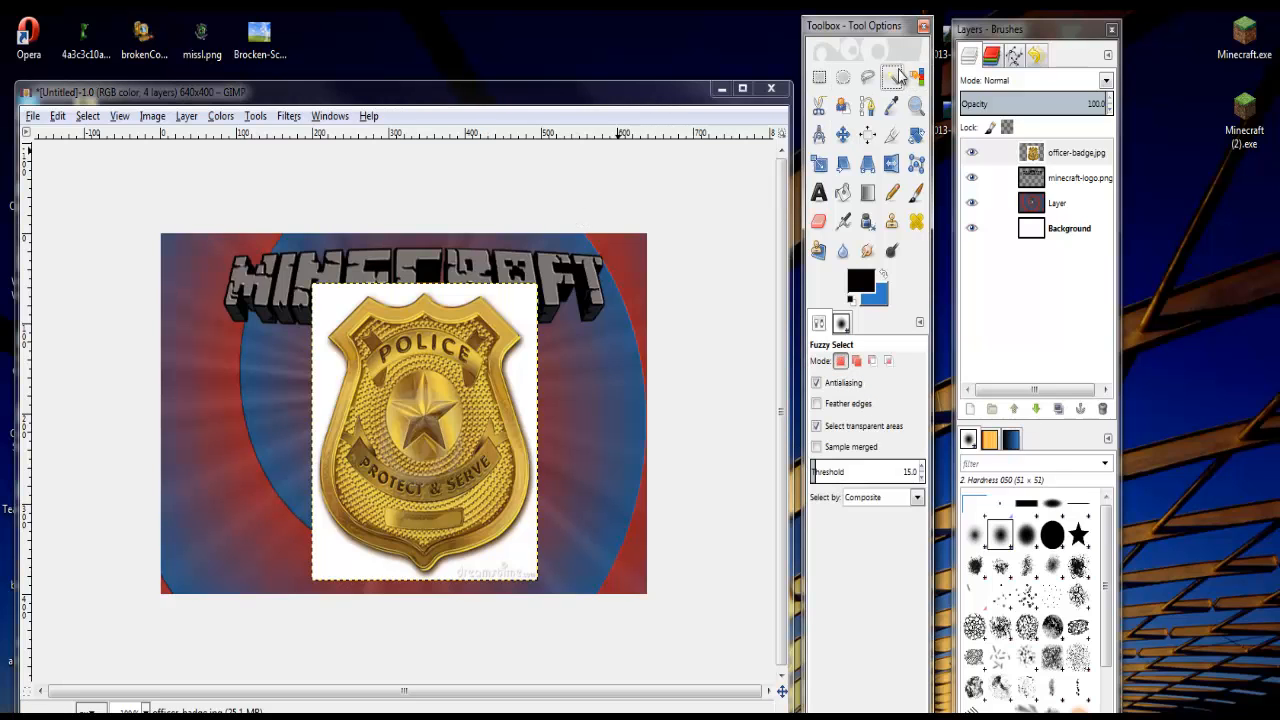
{"action": "left_click", "coordinate": [514, 313]}
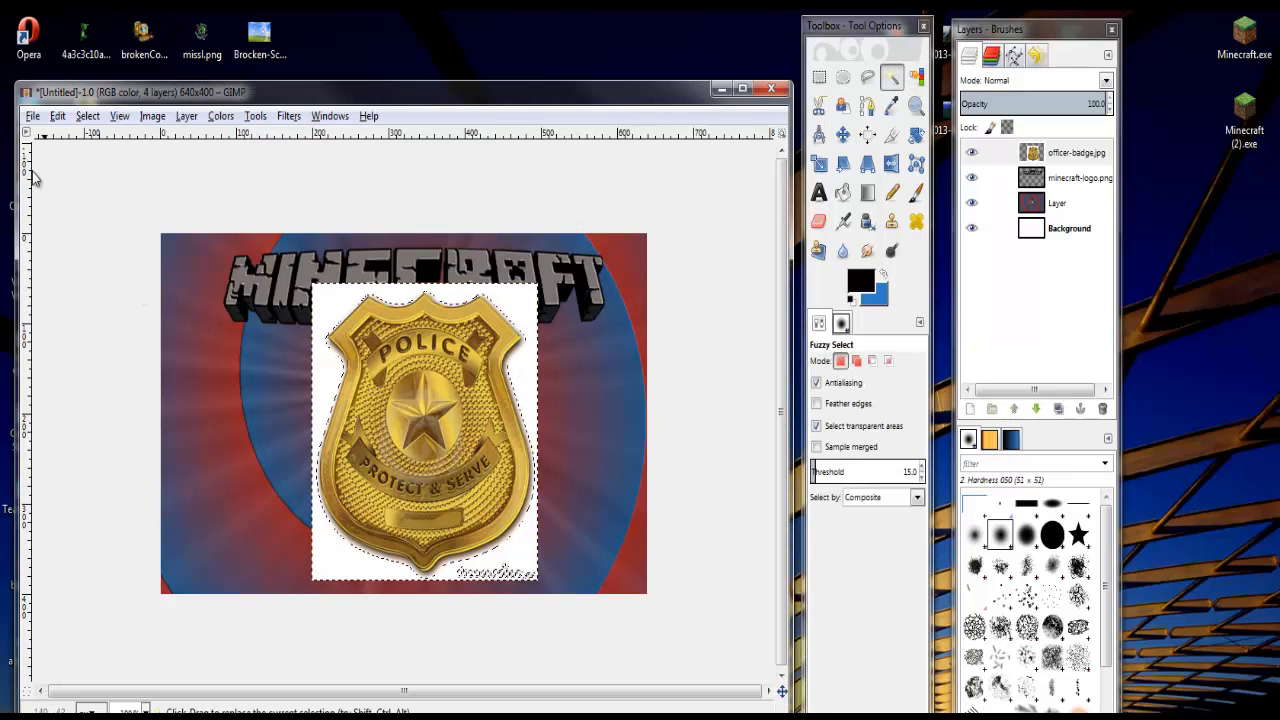
{"action": "left_click", "coordinate": [58, 116]}
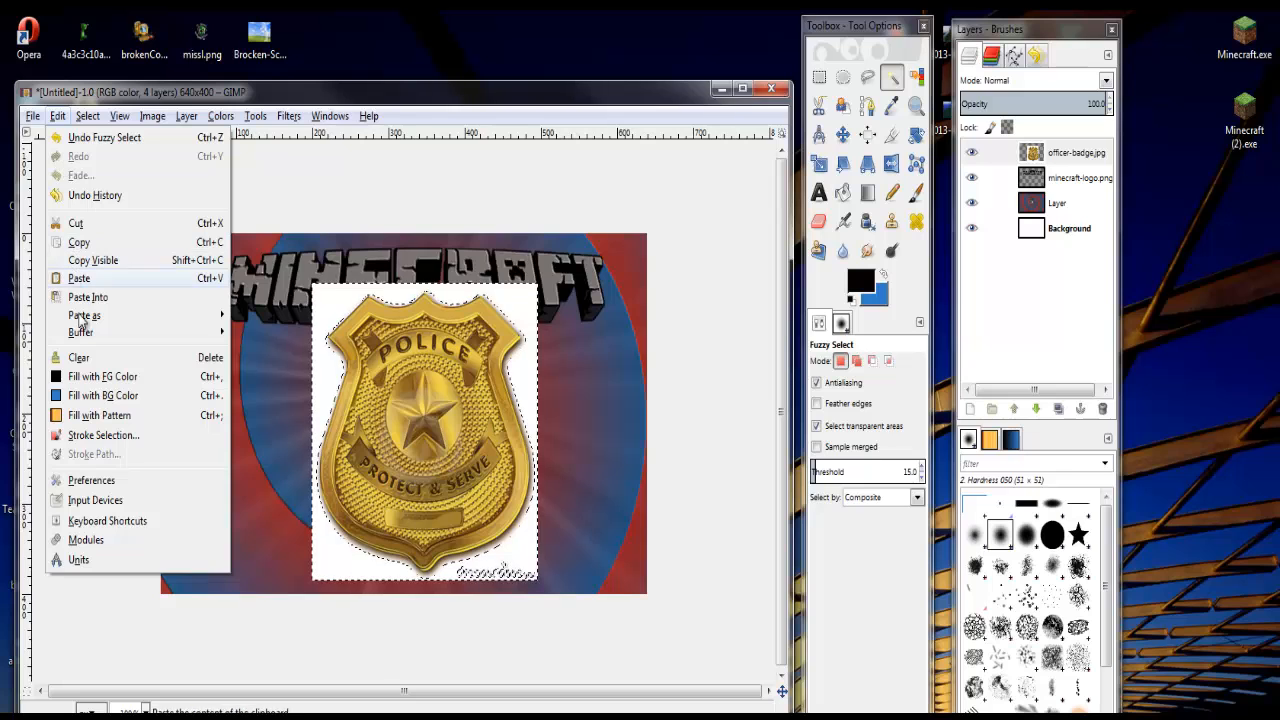
{"action": "left_click", "coordinate": [77, 226]}
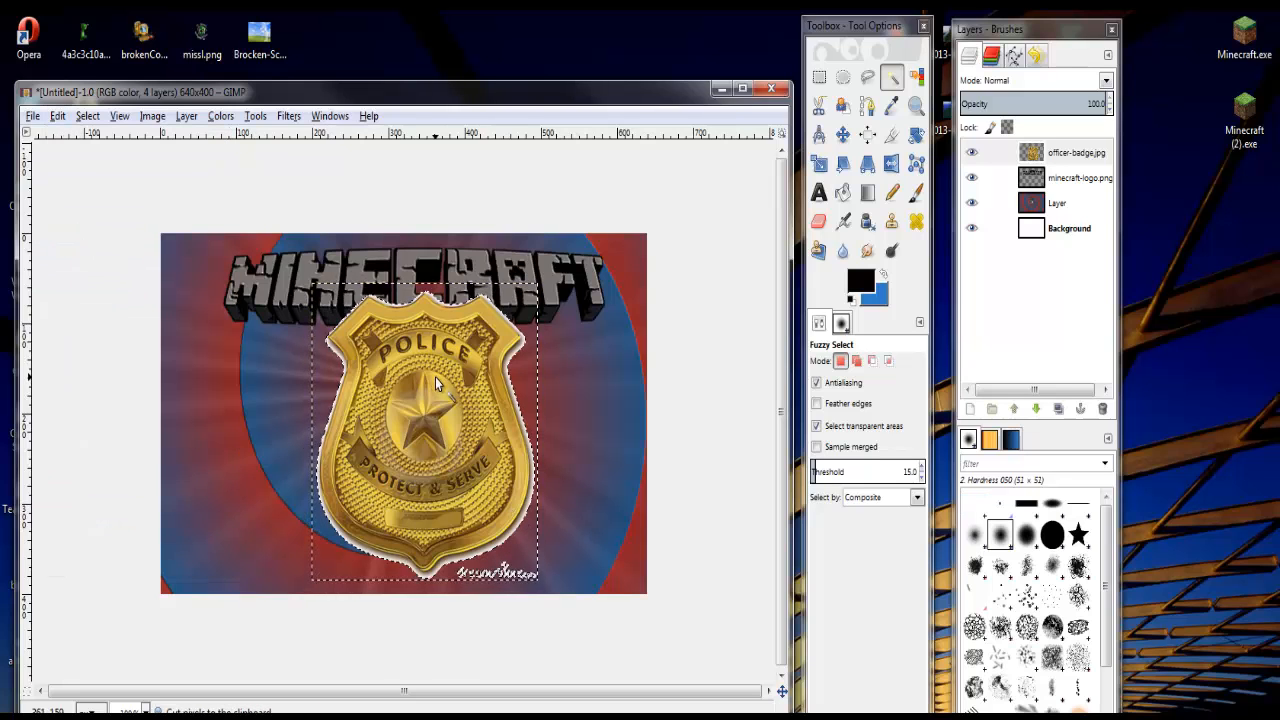
- Set the Paintbrush to Color erase mode with the near-white foreground color fcfcfc
{"action": "left_click", "coordinate": [916, 193]}
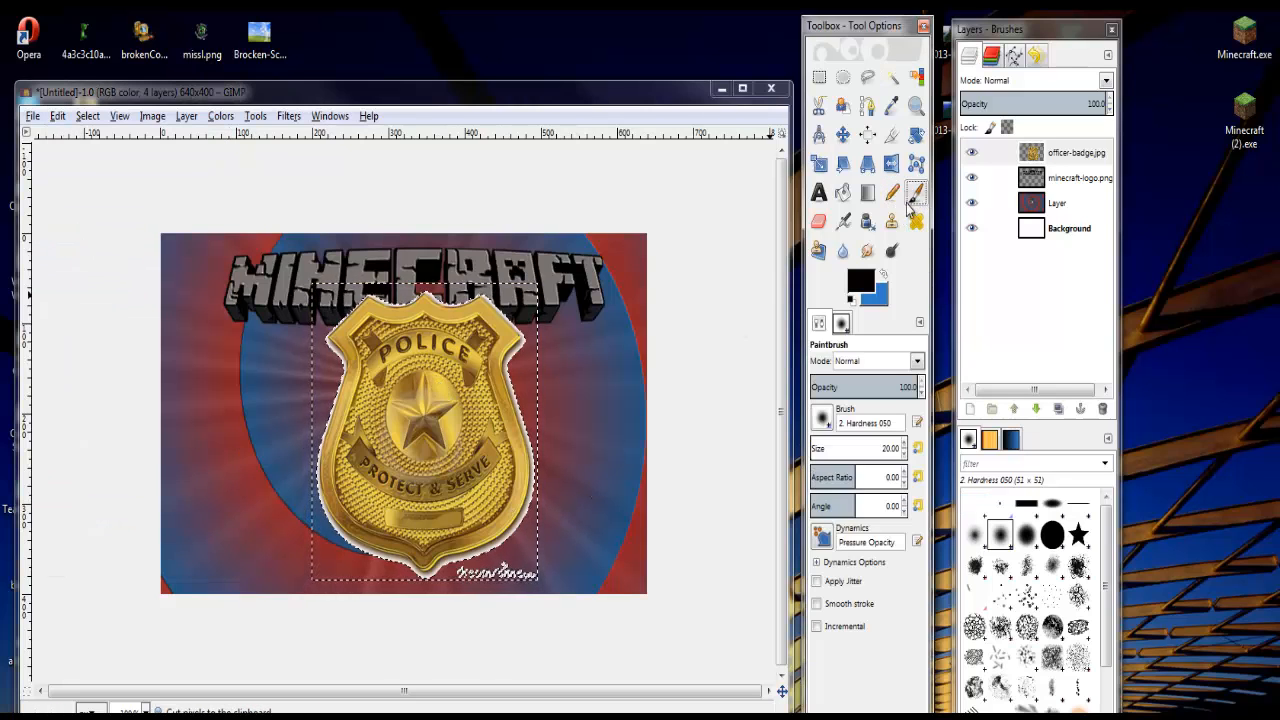
{"action": "left_click", "coordinate": [873, 362]}
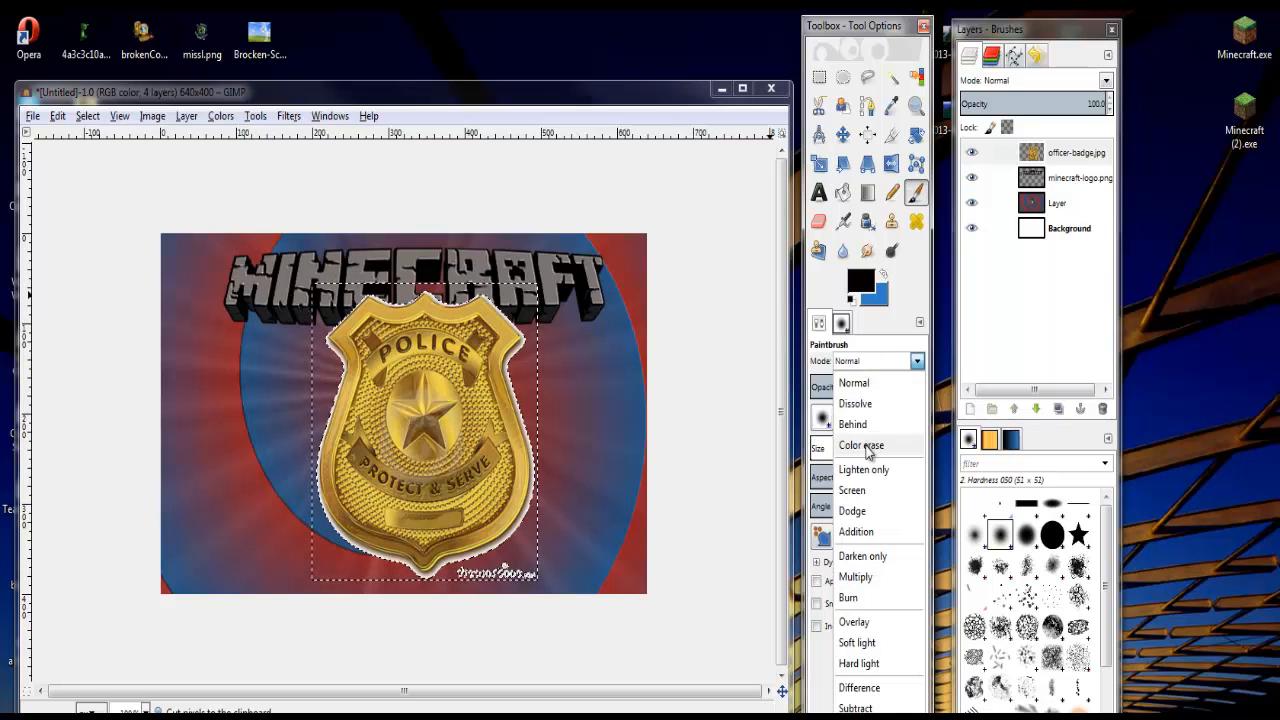
{"action": "left_click", "coordinate": [865, 445]}
{"action": "left_click", "coordinate": [860, 280]}
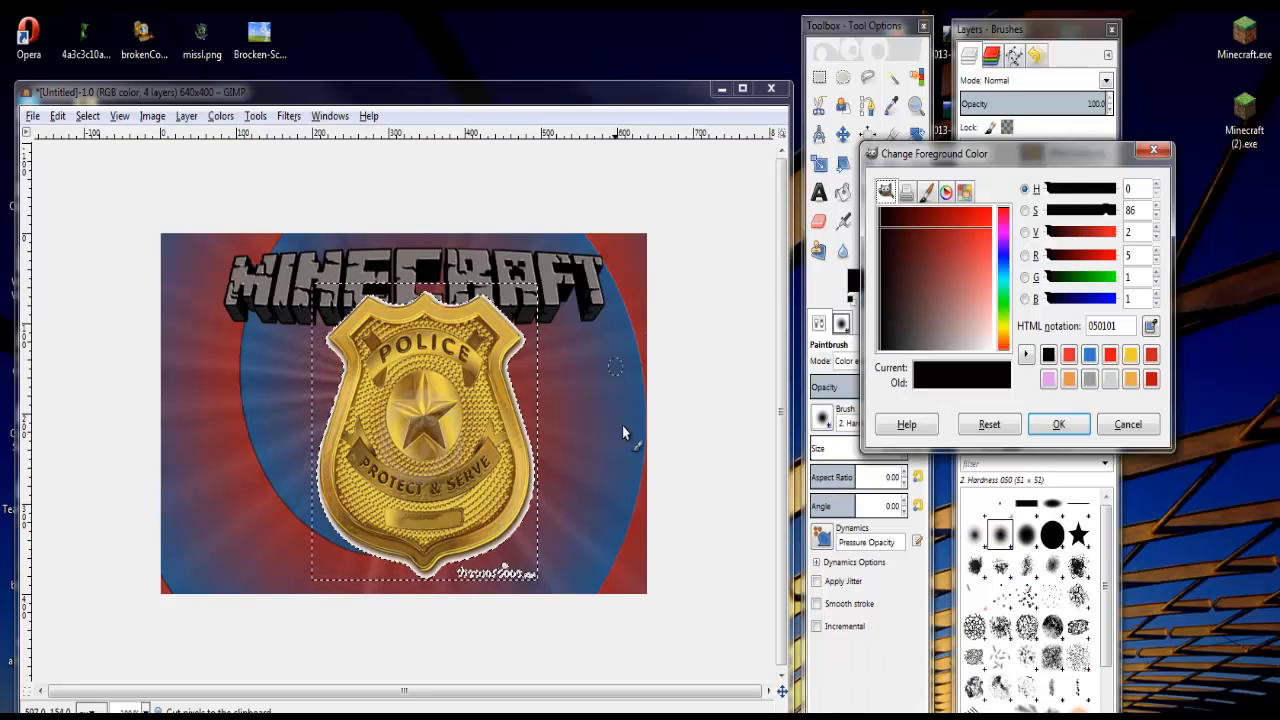
{"action": "left_click", "coordinate": [1111, 387]}
{"action": "left_click_drag", "start_coordinate": [1103, 233], "coordinate": [1117, 236]}
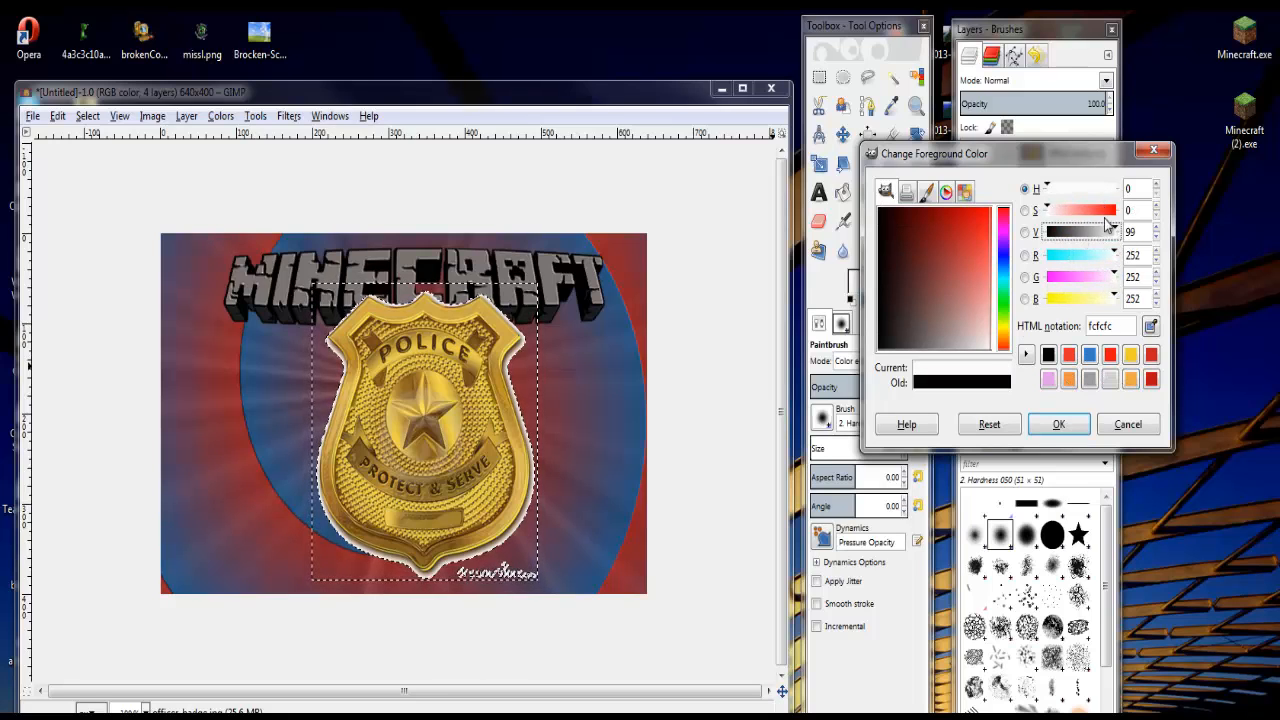
{"action": "left_click", "coordinate": [1058, 424]}
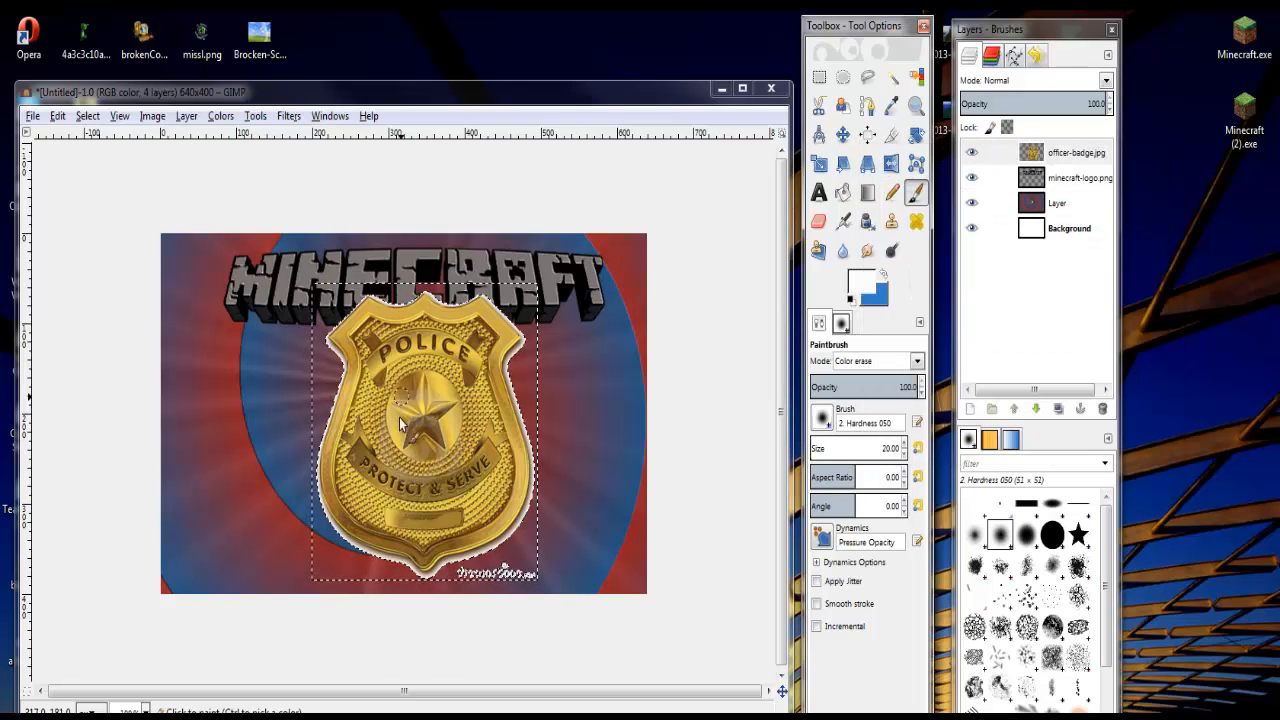
- Clear the selection and erase the white fringe and watermark around the badge with a brush size of 63.16
{"action": "left_click", "coordinate": [815, 447]}
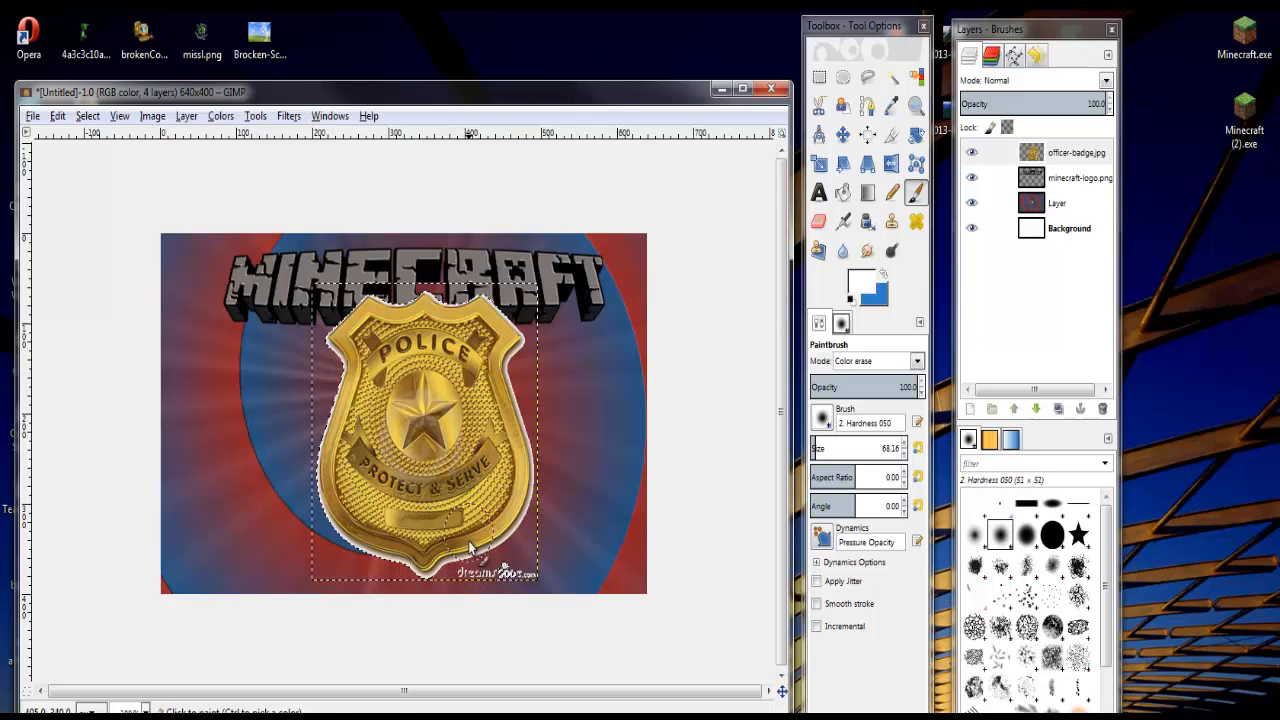
{"action": "left_click", "coordinate": [88, 118]}
{"action": "left_click", "coordinate": [115, 157]}
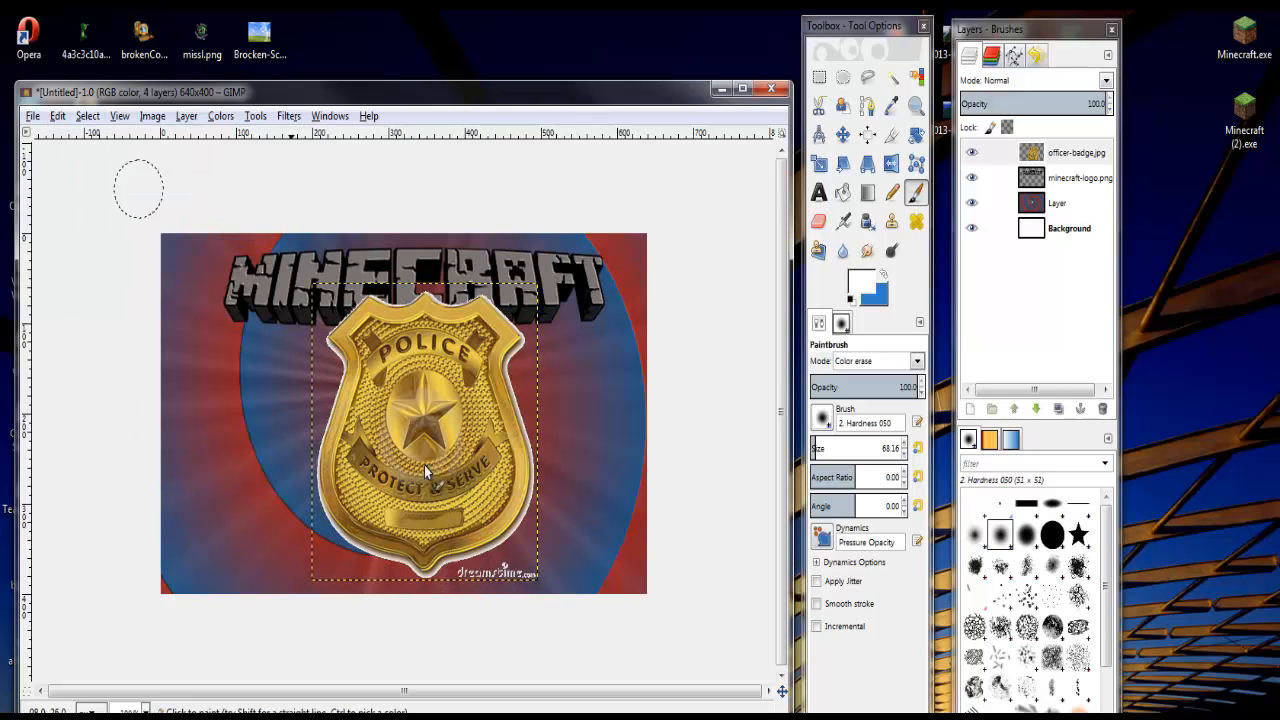
{"action": "mouse_move", "coordinate": [375, 313]}
{"action": "left_mouse_down"}
{"action": "mouse_move", "coordinate": [339, 347]}
{"action": "mouse_move", "coordinate": [318, 503]}
{"action": "mouse_move", "coordinate": [356, 555]}
{"action": "mouse_move", "coordinate": [426, 576]}
{"action": "left_mouse_up"}
{"action": "mouse_move", "coordinate": [523, 376]}
{"action": "left_mouse_down"}
{"action": "mouse_move", "coordinate": [525, 336]}
{"action": "mouse_move", "coordinate": [485, 298]}
{"action": "mouse_move", "coordinate": [373, 293]}
{"action": "mouse_move", "coordinate": [347, 307]}
{"action": "mouse_move", "coordinate": [326, 337]}
{"action": "mouse_move", "coordinate": [339, 393]}
{"action": "mouse_move", "coordinate": [312, 480]}
{"action": "mouse_move", "coordinate": [331, 534]}
{"action": "mouse_move", "coordinate": [424, 585]}
{"action": "mouse_move", "coordinate": [452, 565]}
{"action": "mouse_move", "coordinate": [507, 560]}
{"action": "mouse_move", "coordinate": [534, 512]}
{"action": "mouse_move", "coordinate": [517, 355]}
{"action": "left_mouse_up"}
{"action": "left_click_drag", "start_coordinate": [545, 532], "coordinate": [489, 587]}
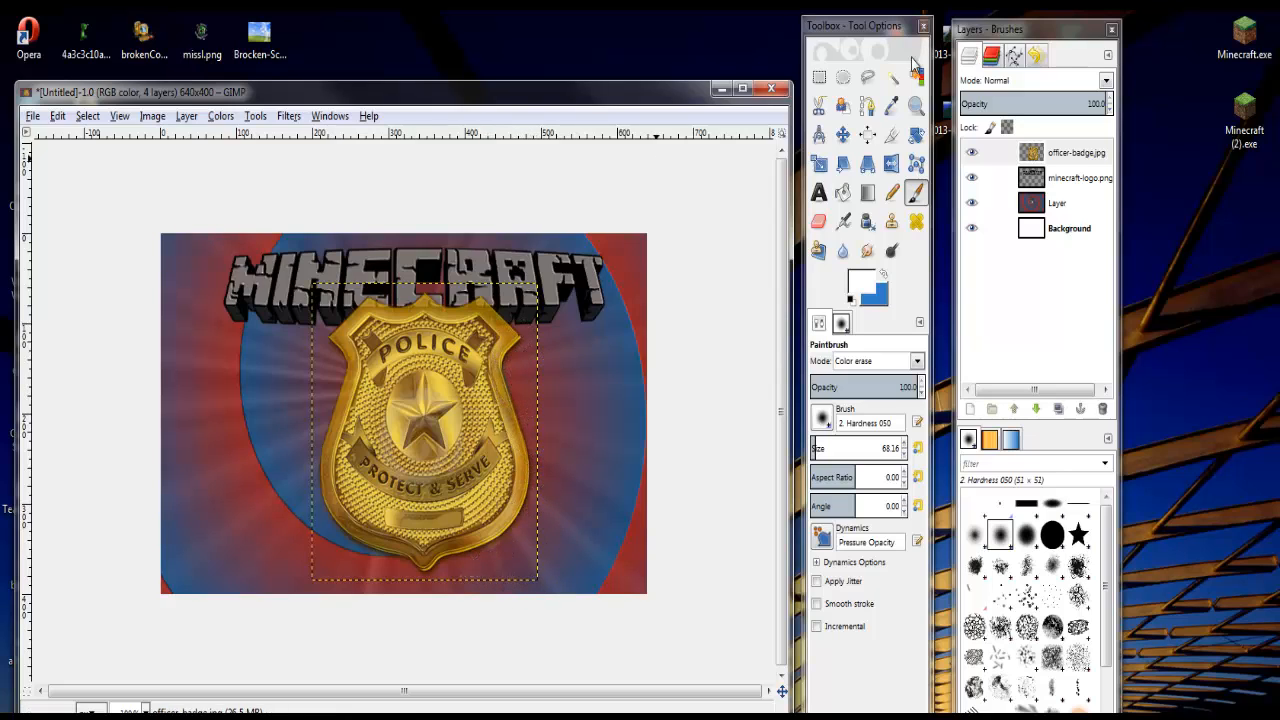
- Shrink the badge layer to about 261 × 290 px and centre it below the Minecraft logo
{"action": "left_click", "coordinate": [843, 134]}
{"action": "left_click_drag", "start_coordinate": [417, 413], "coordinate": [396, 450]}
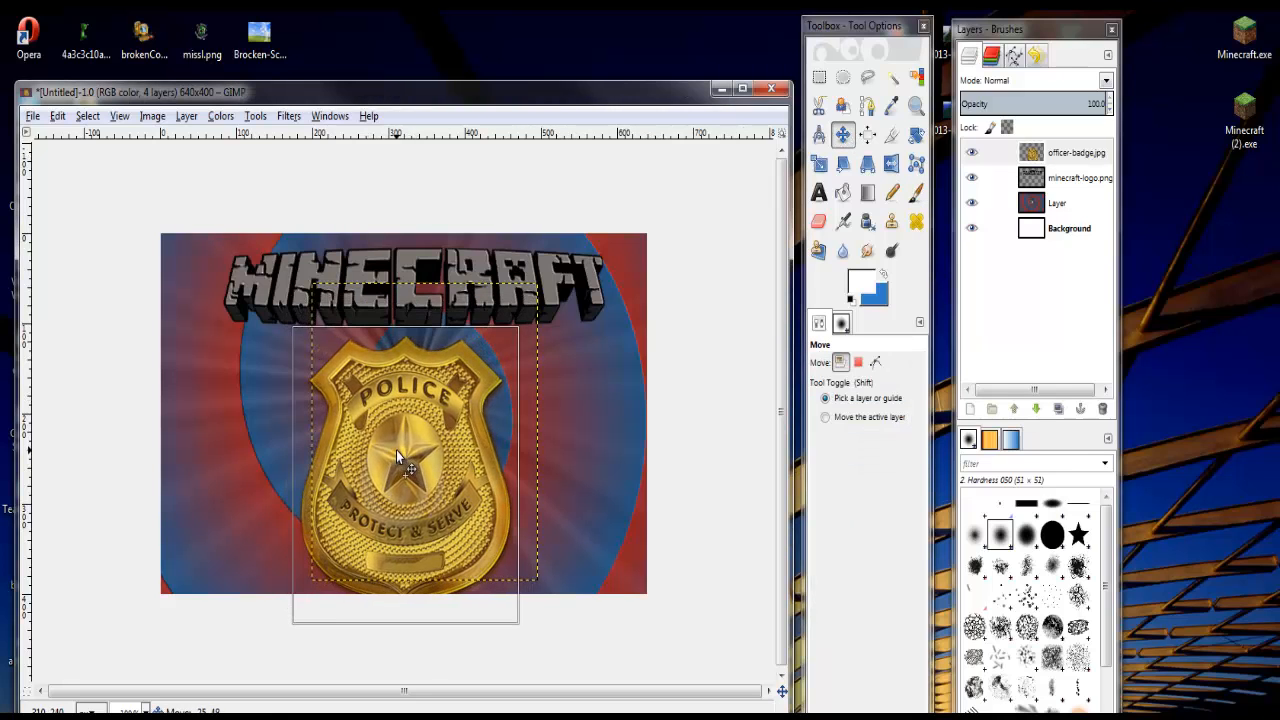
{"action": "left_click", "coordinate": [823, 167]}
{"action": "left_click", "coordinate": [412, 442]}
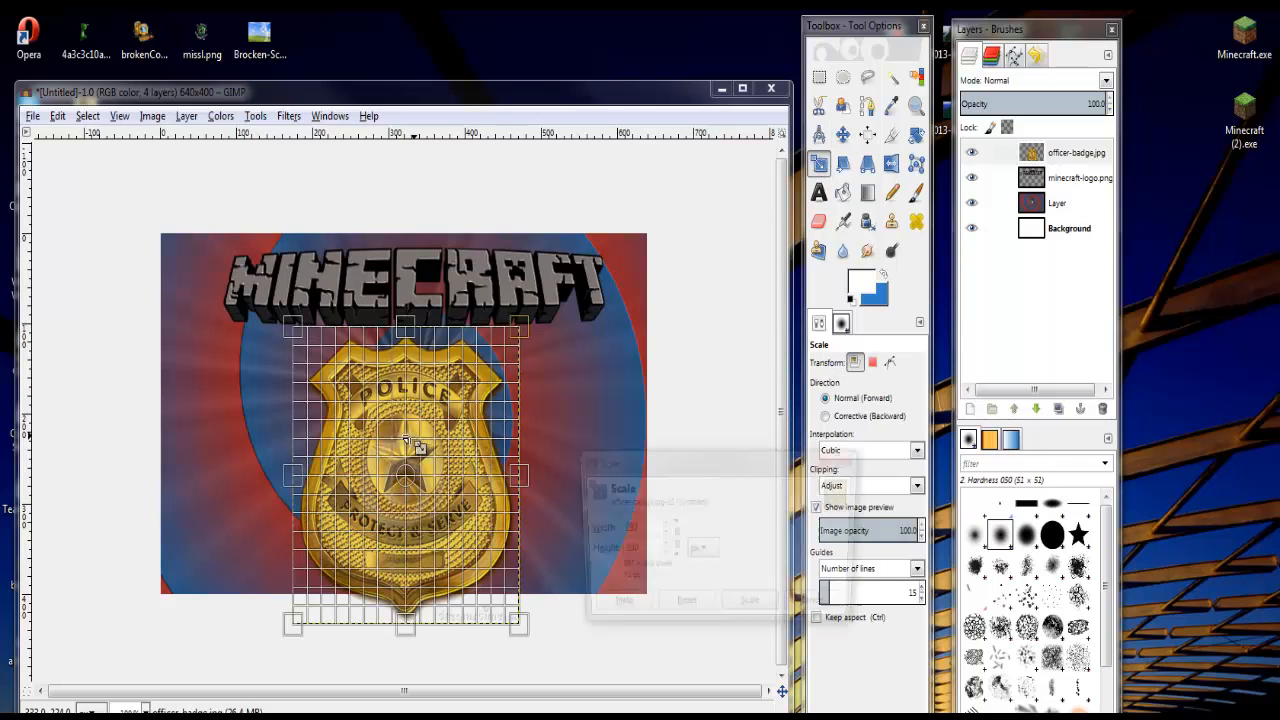
{"action": "left_click_drag", "start_coordinate": [336, 362], "coordinate": [363, 397]}
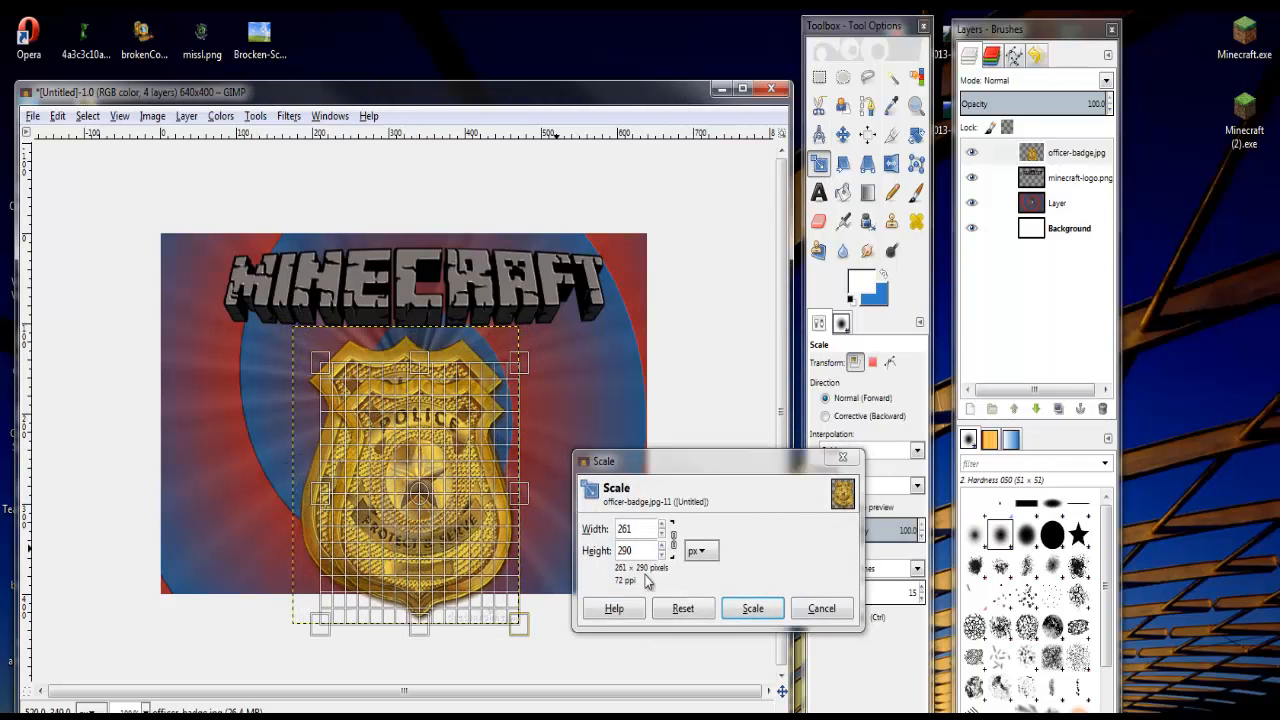
{"action": "left_click", "coordinate": [752, 608]}
{"action": "left_click", "coordinate": [840, 140]}
{"action": "left_click_drag", "start_coordinate": [410, 467], "coordinate": [401, 452]}
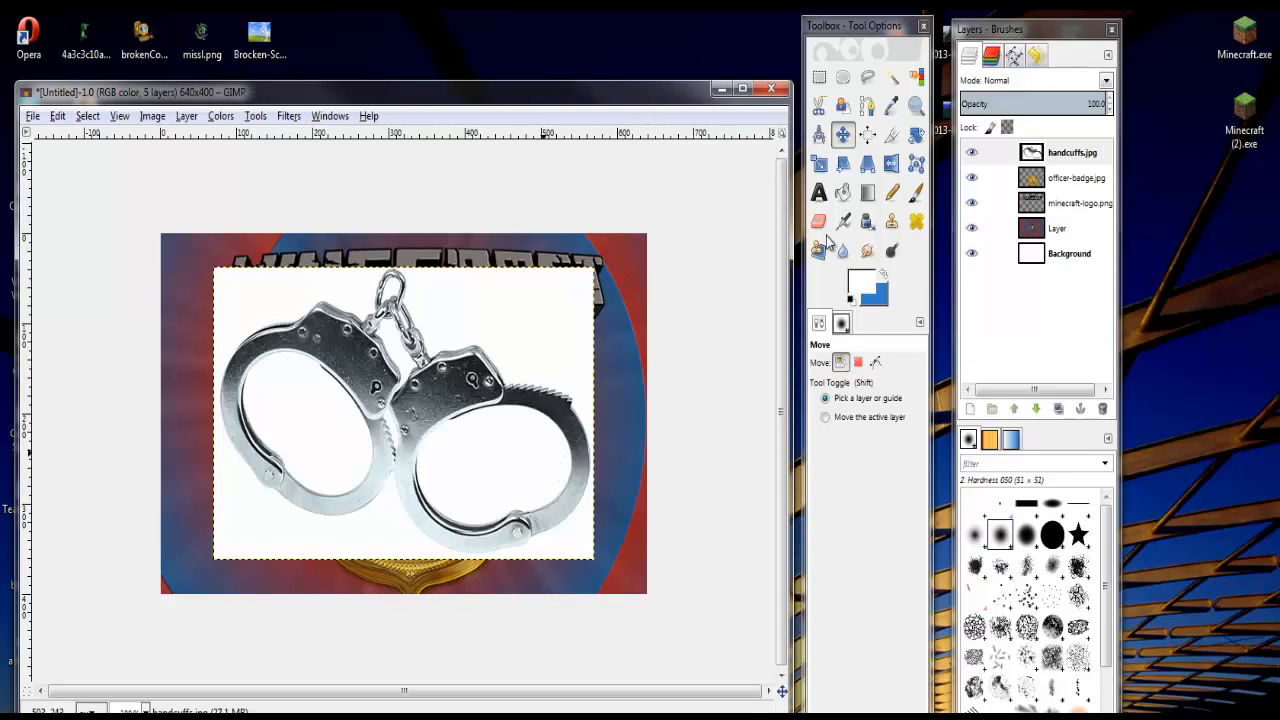
- Try to cut out the white background around the handcuffs, and clear the selection
{"action": "left_click", "coordinate": [891, 77]}
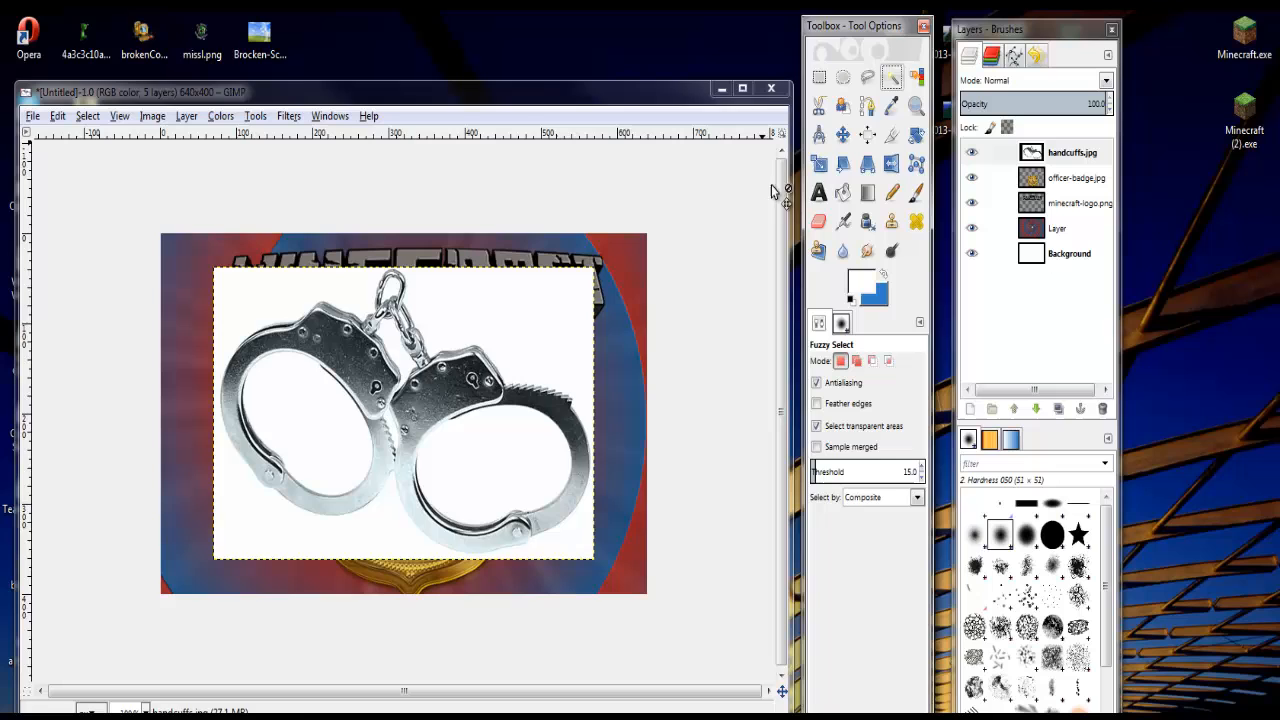
{"action": "left_click", "coordinate": [514, 309]}
{"action": "left_click", "coordinate": [58, 116]}
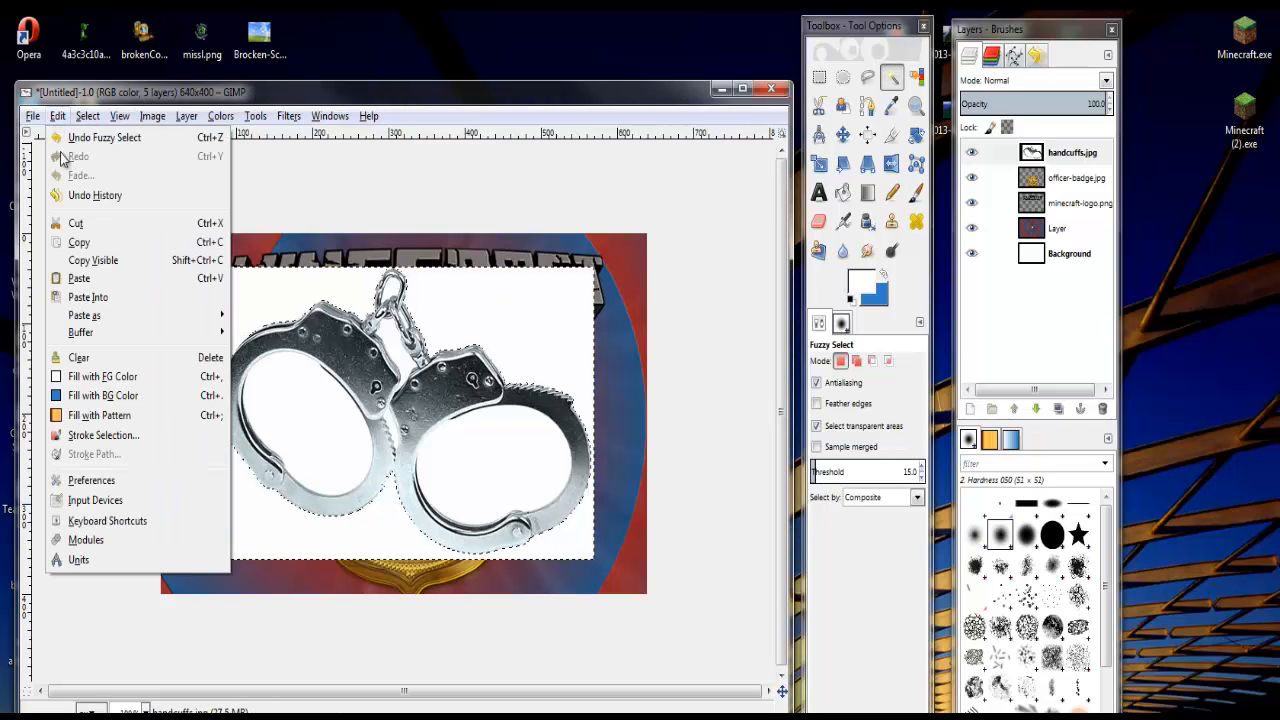
{"action": "left_click", "coordinate": [76, 223]}
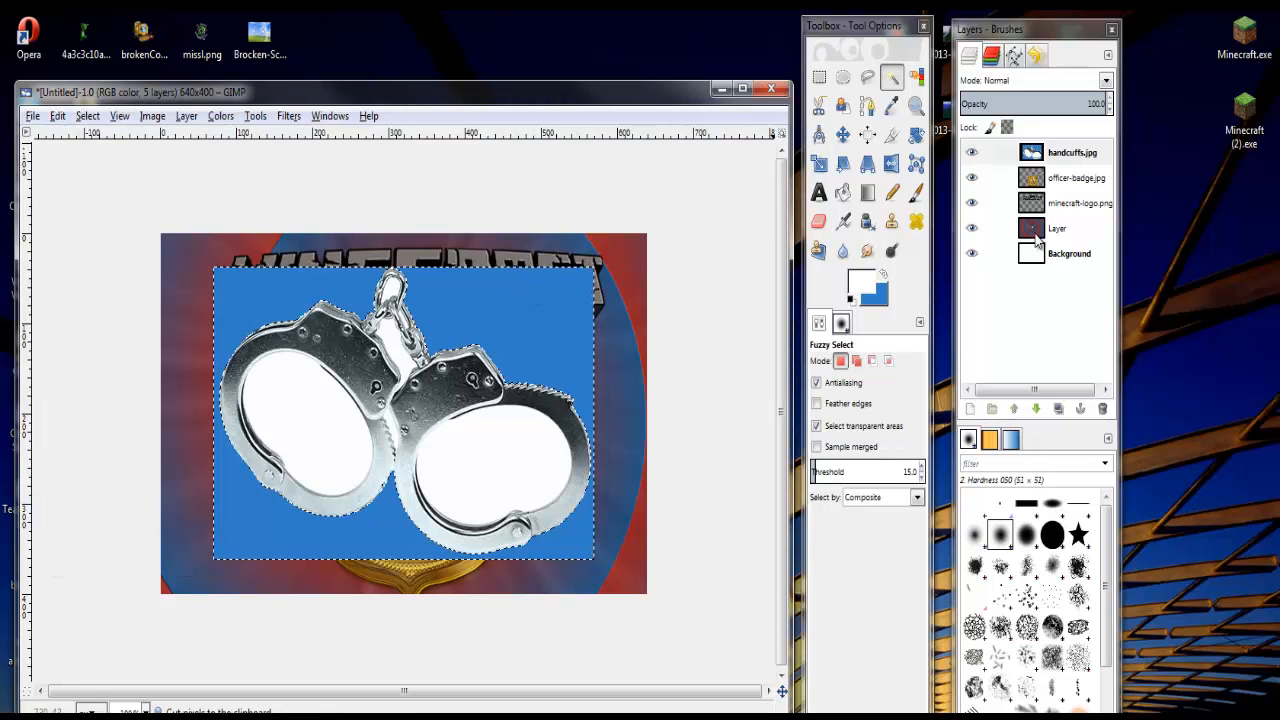
{"action": "right_click", "coordinate": [1091, 157]}
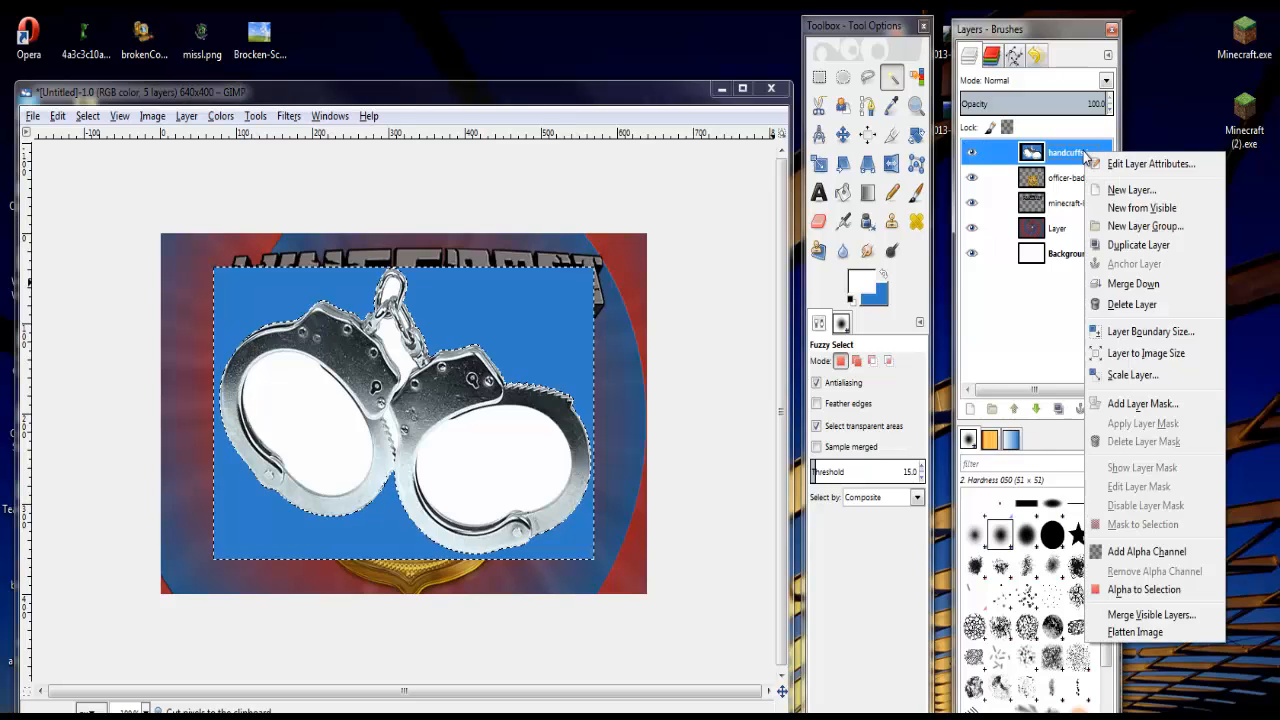
{"action": "left_click", "coordinate": [88, 116]}
{"action": "left_click", "coordinate": [88, 116]}
{"action": "left_click", "coordinate": [100, 160]}
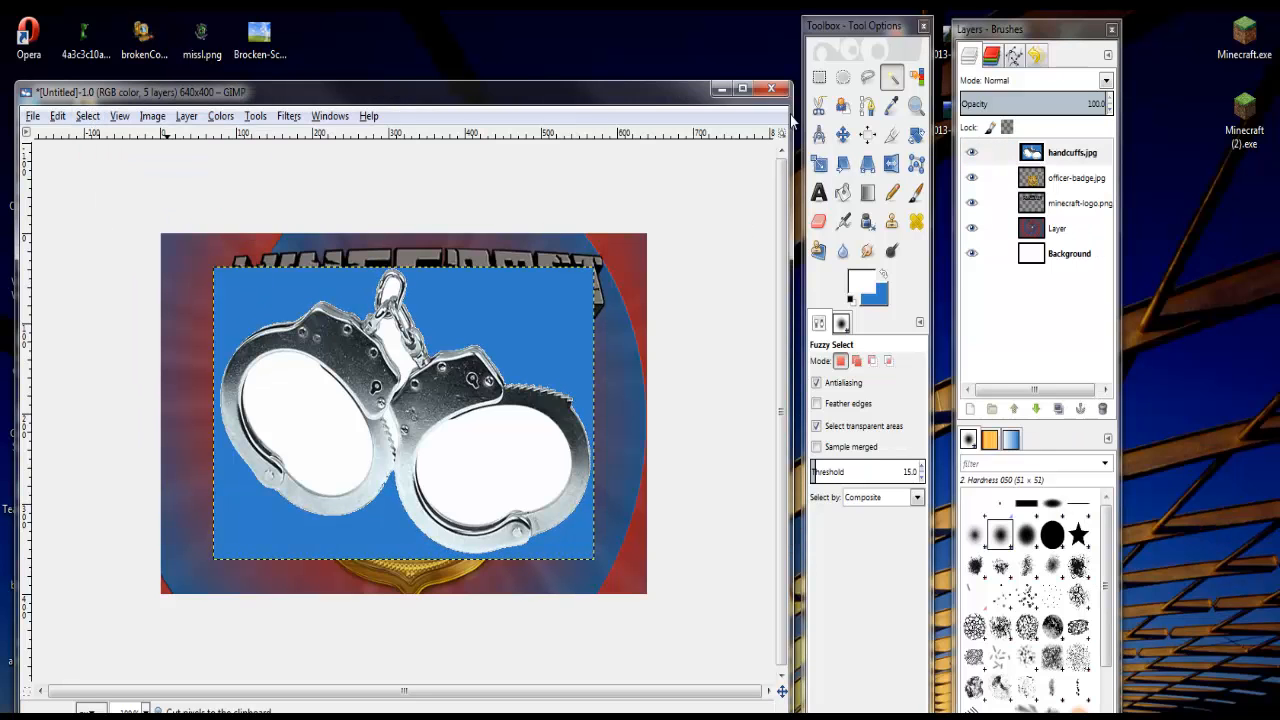
- Add an alpha channel to the handcuffs layer and cut out the blue background around the handcuffs
{"action": "right_click", "coordinate": [1067, 158]}
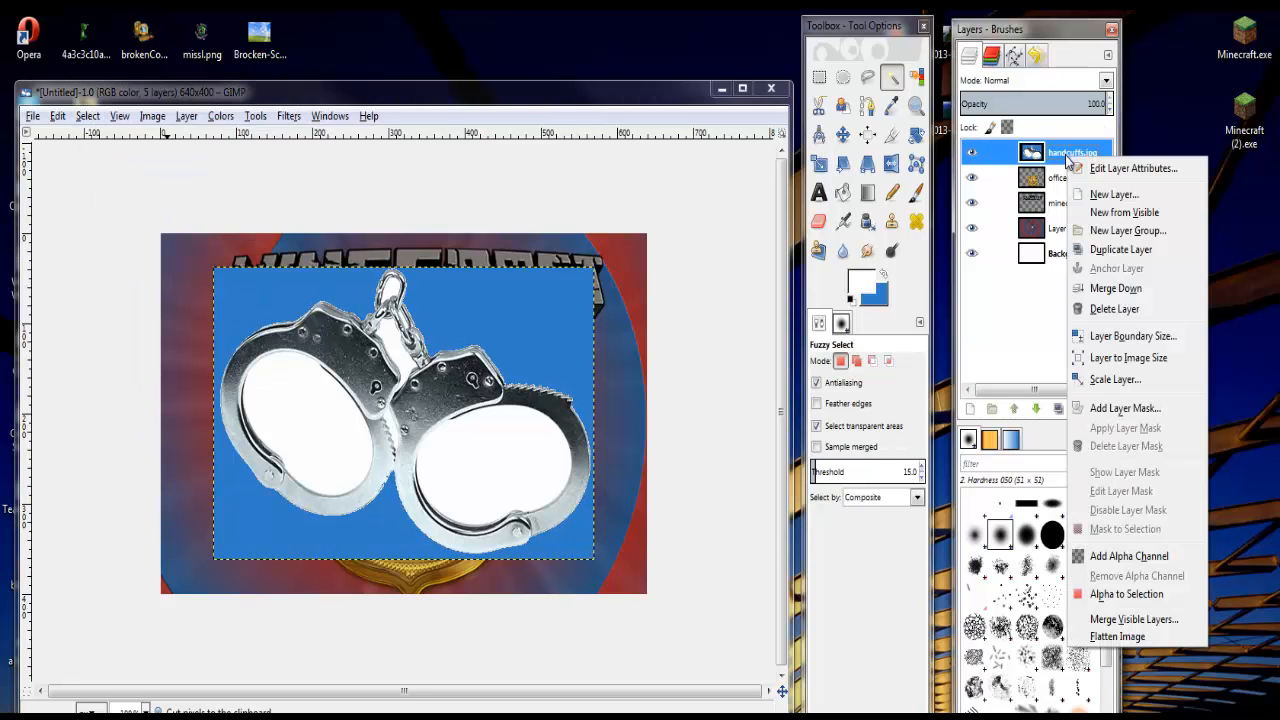
{"action": "left_click", "coordinate": [1122, 555]}
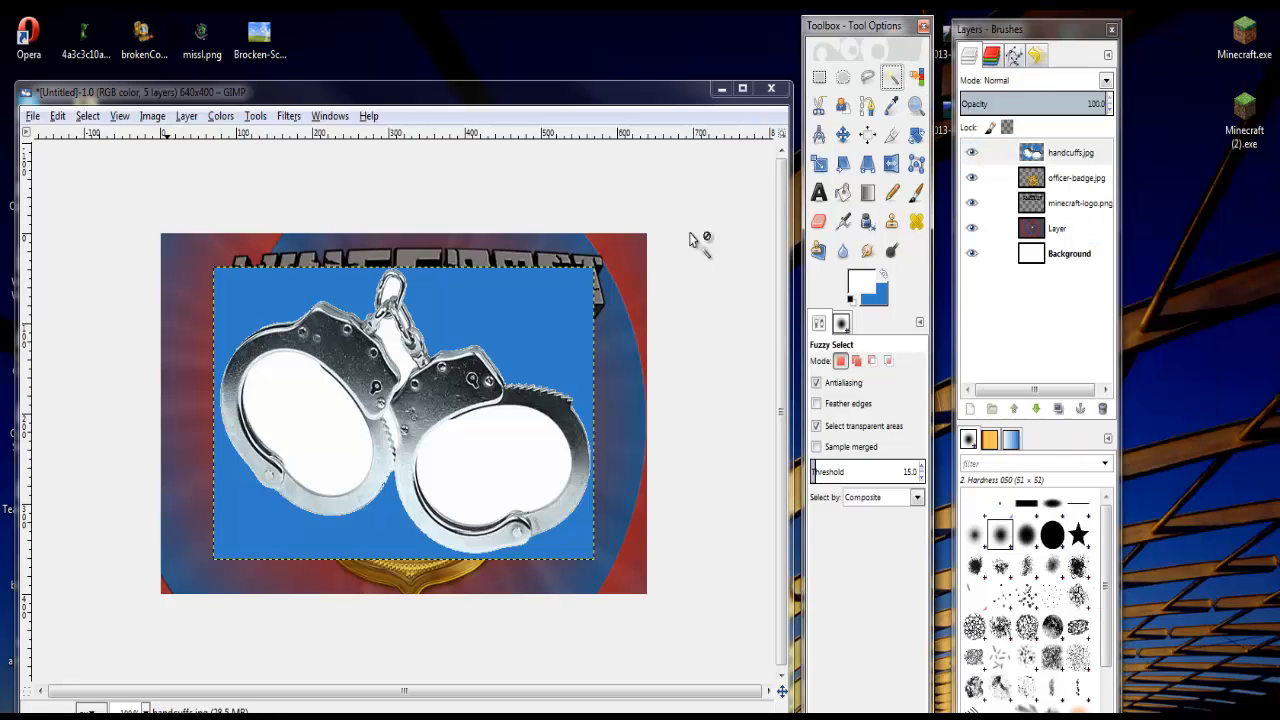
{"action": "left_click", "coordinate": [523, 309]}
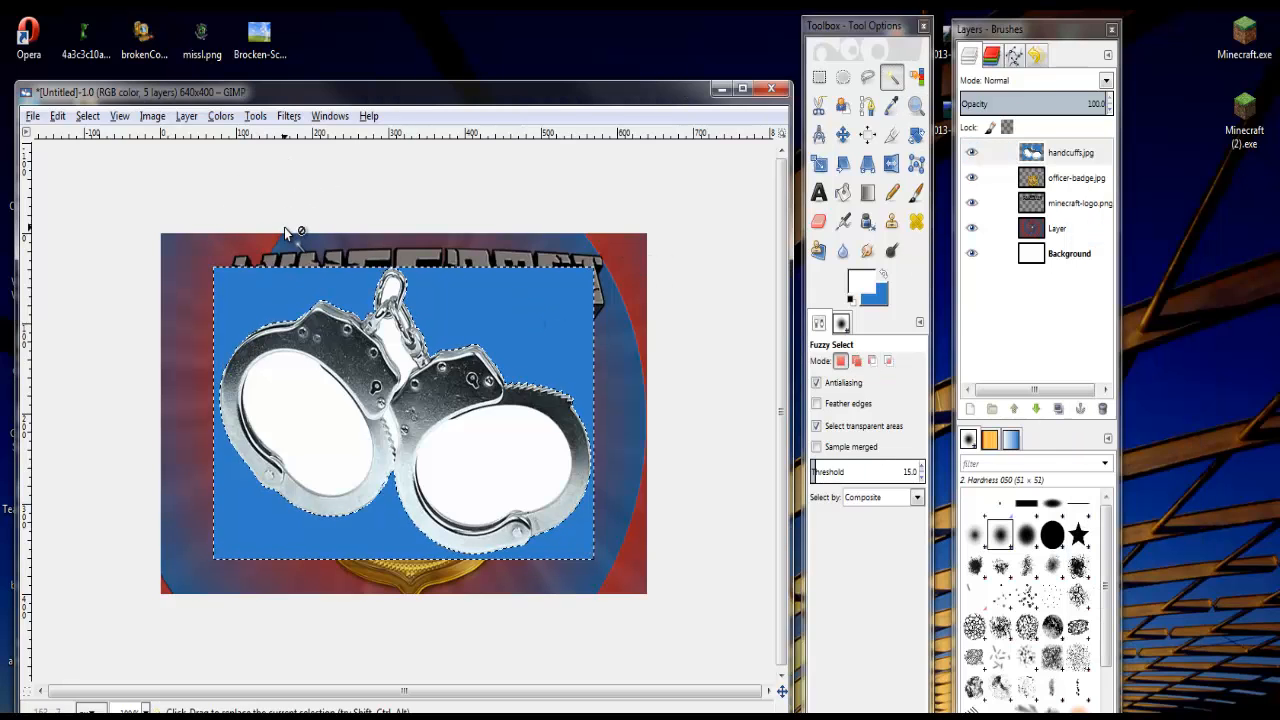
{"action": "key", "text": "ctrl+x"}
- Cut out the white areas inside both cuffs, between the cuffs and within the chain
{"action": "left_click", "coordinate": [302, 425]}
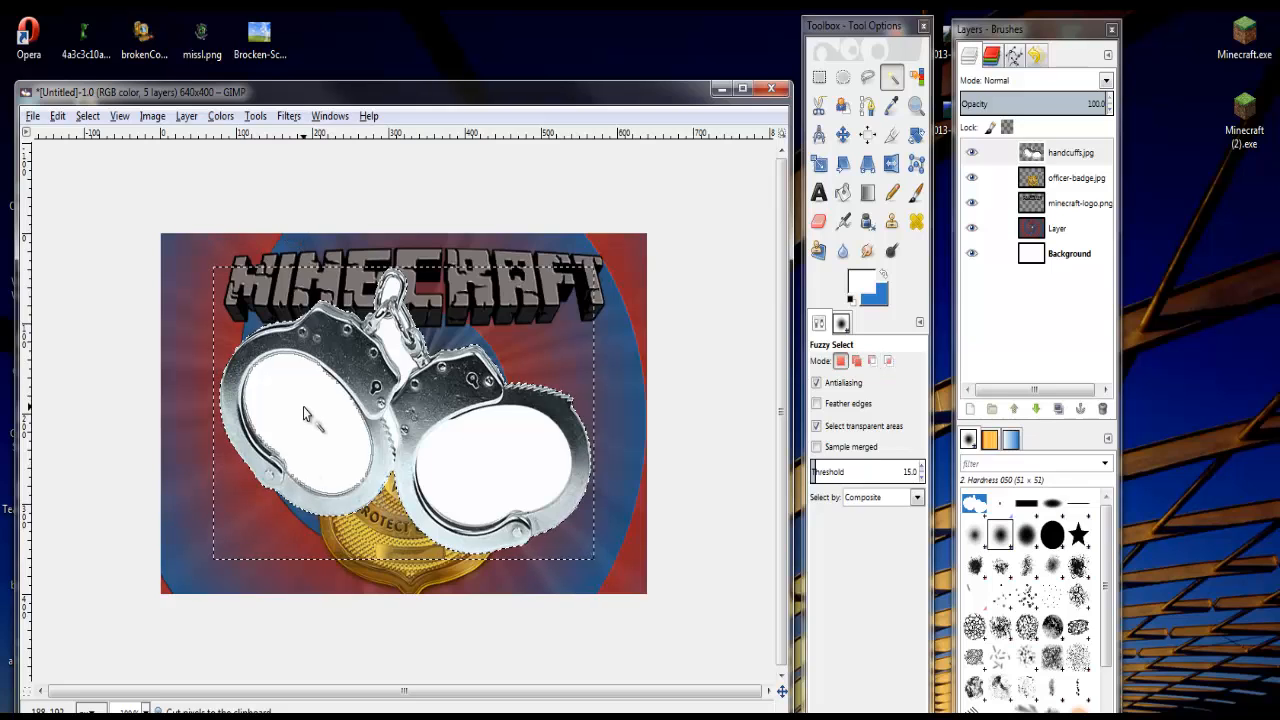
{"action": "key", "text": "ctrl+x"}
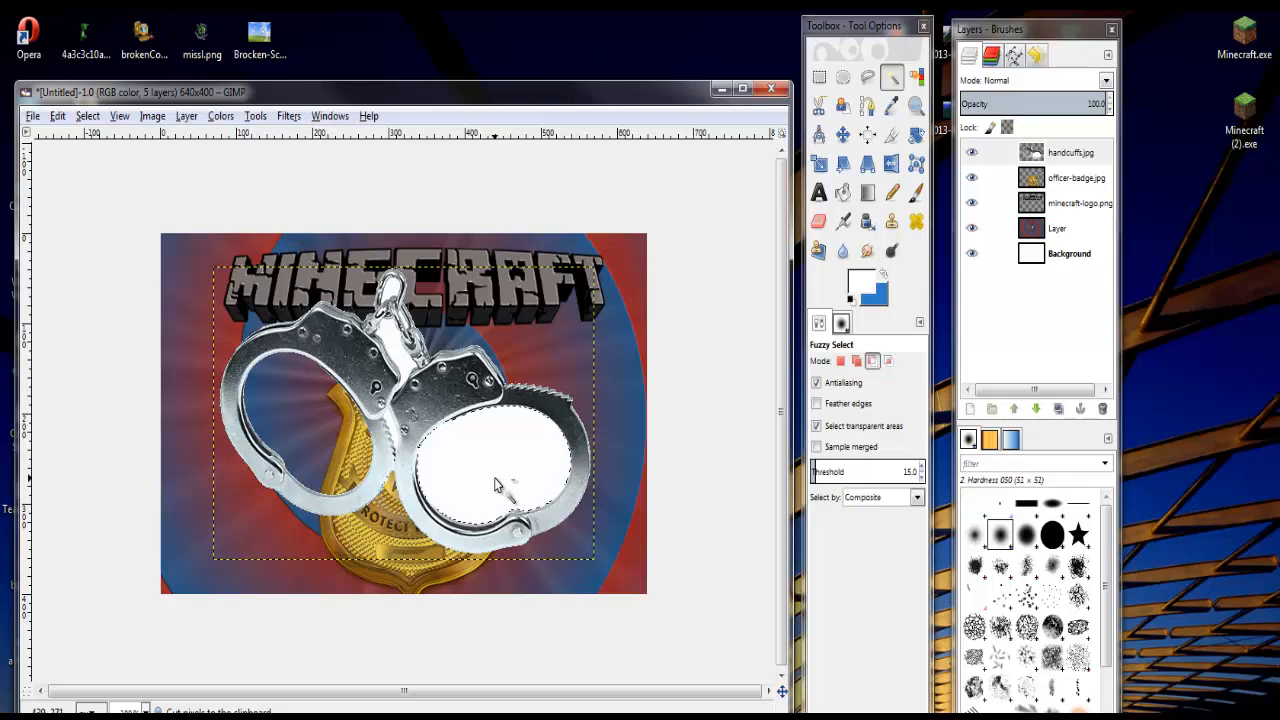
{"action": "key", "text": "ctrl+x"}
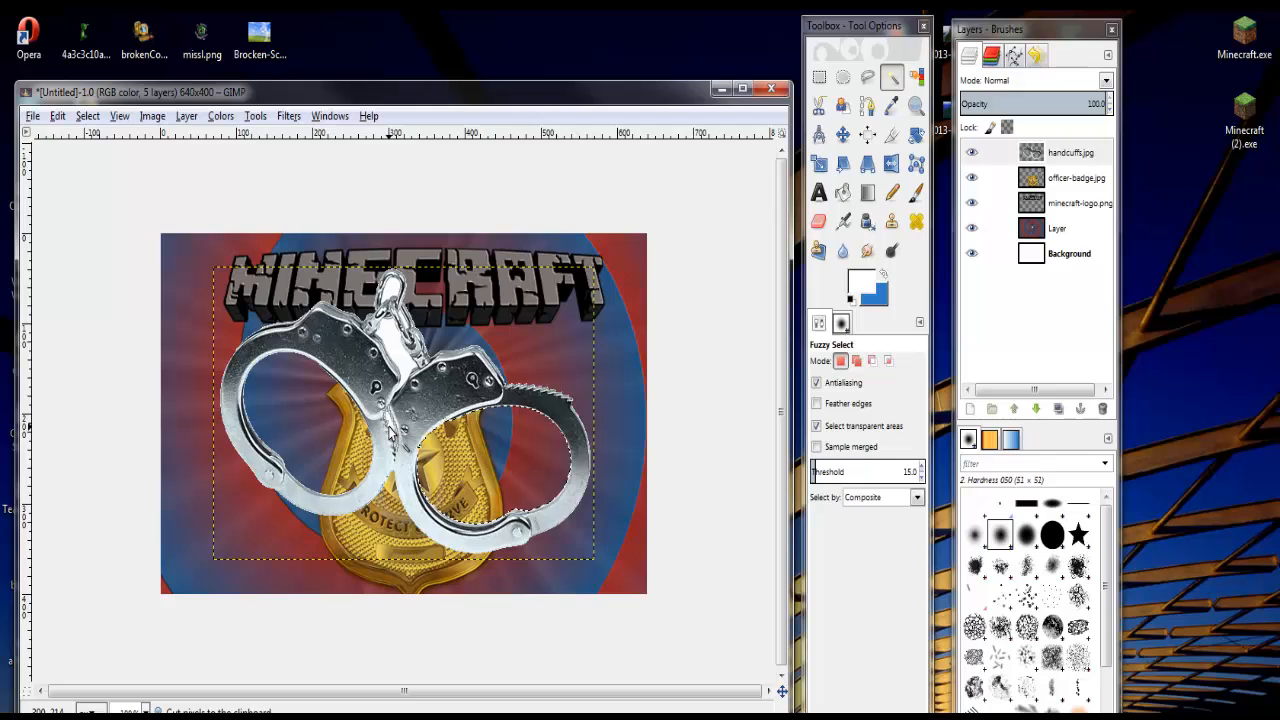
{"action": "left_click", "coordinate": [389, 427]}
{"action": "key", "text": "ctrl+x"}
{"action": "left_click", "coordinate": [392, 339]}
{"action": "key", "text": "ctrl+x"}
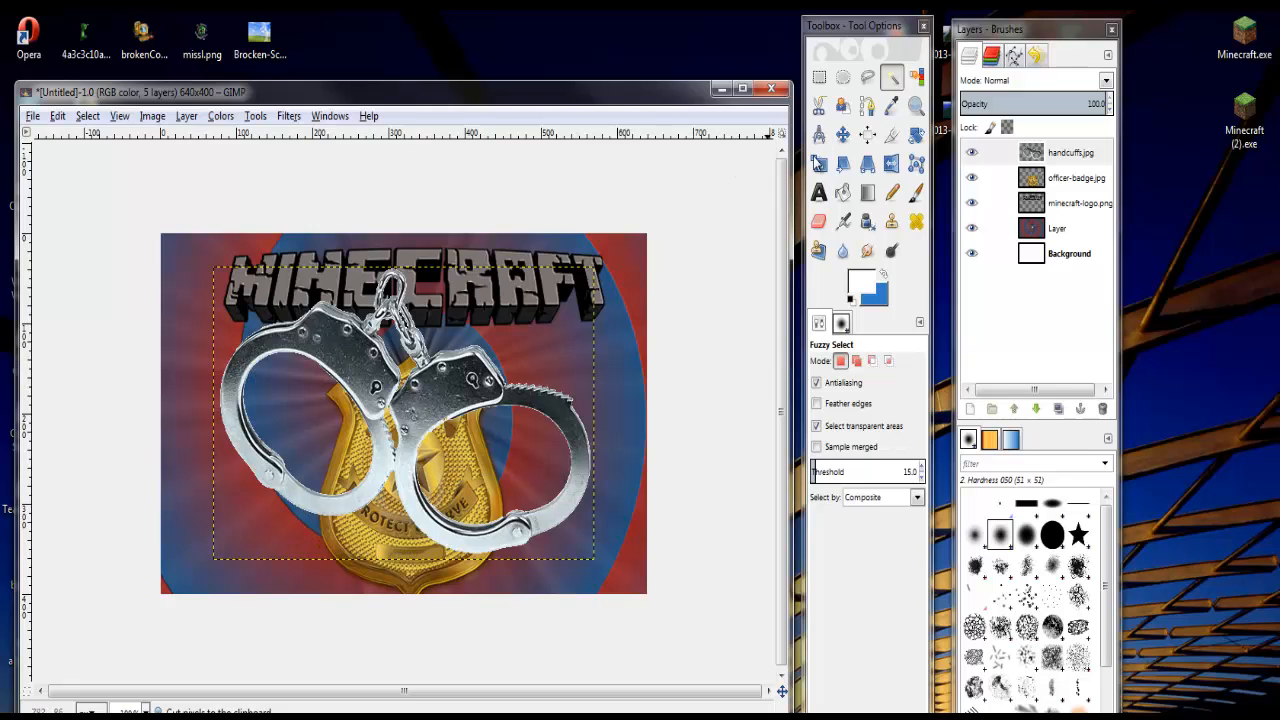
- Clear the selection, shrink the handcuffs layer to roughly a third of its size and place it over the middle of the badge
{"action": "left_click", "coordinate": [87, 116]}
{"action": "left_click", "coordinate": [745, 110]}
{"action": "left_click", "coordinate": [817, 166]}
{"action": "left_click", "coordinate": [166, 280]}
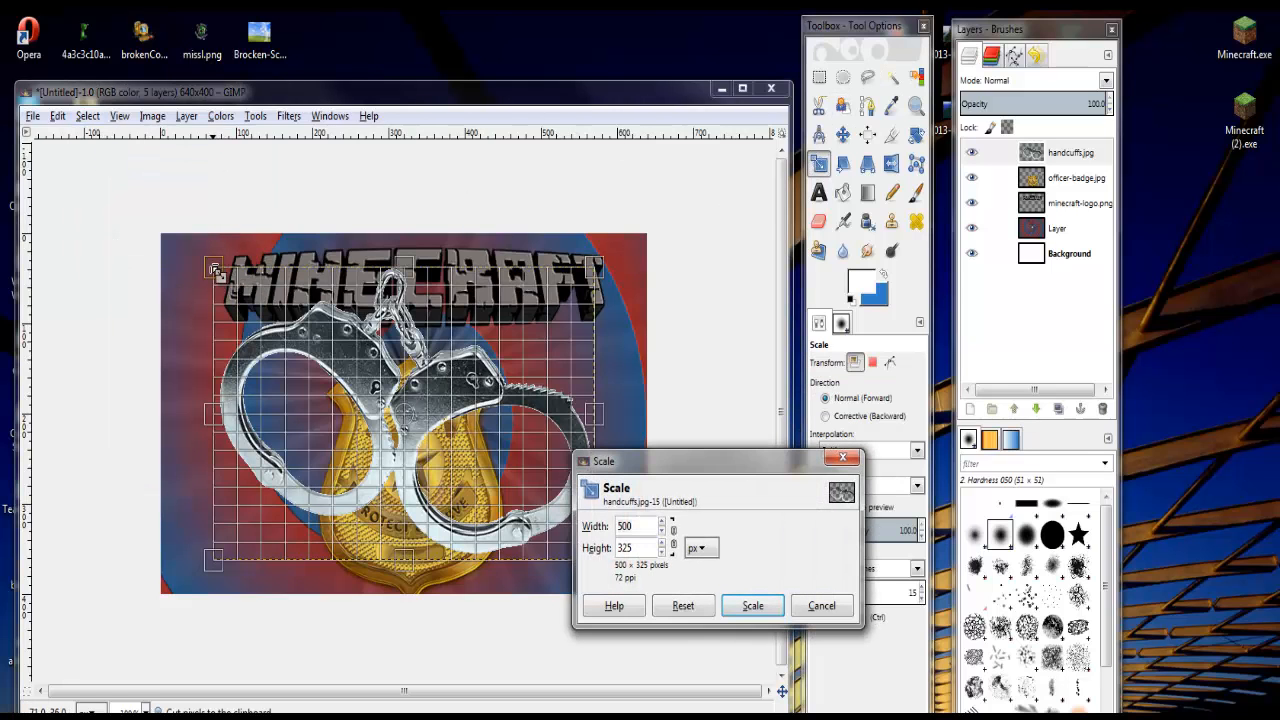
{"action": "left_click_drag", "start_coordinate": [215, 270], "coordinate": [369, 443]}
{"action": "left_click", "coordinate": [752, 605]}
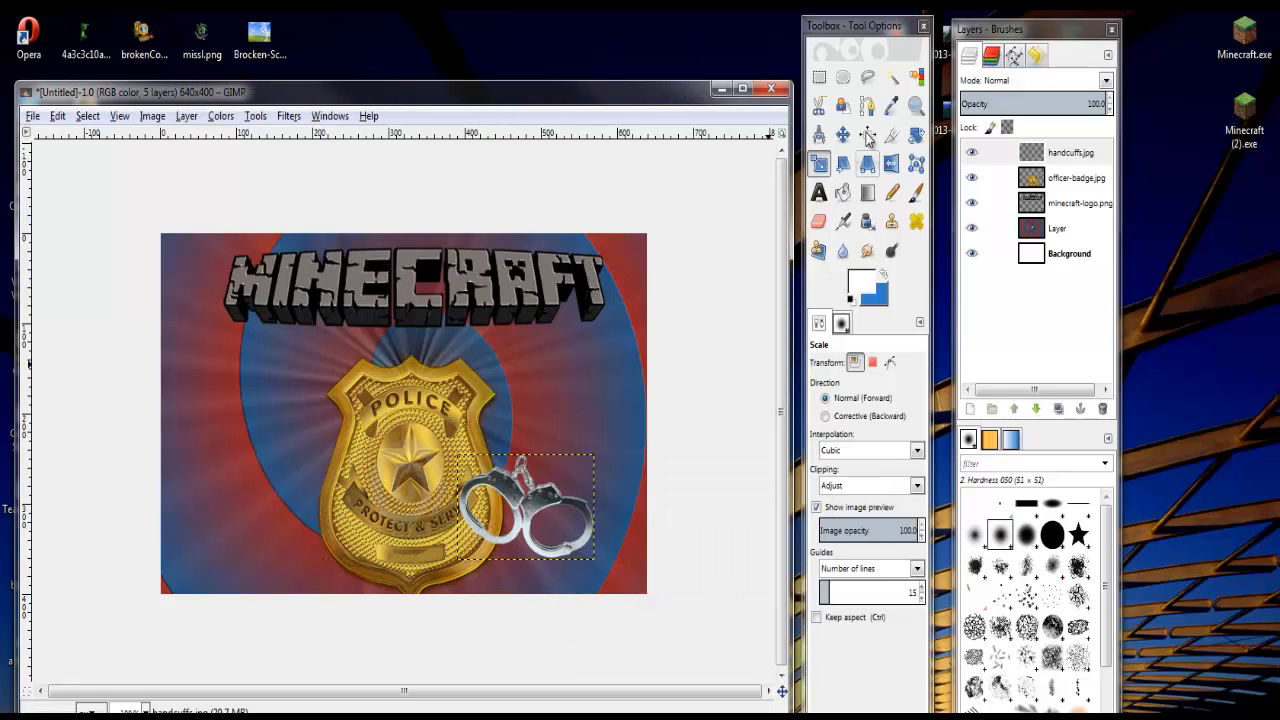
{"action": "left_click", "coordinate": [843, 134]}
{"action": "left_click_drag", "start_coordinate": [545, 500], "coordinate": [428, 452]}
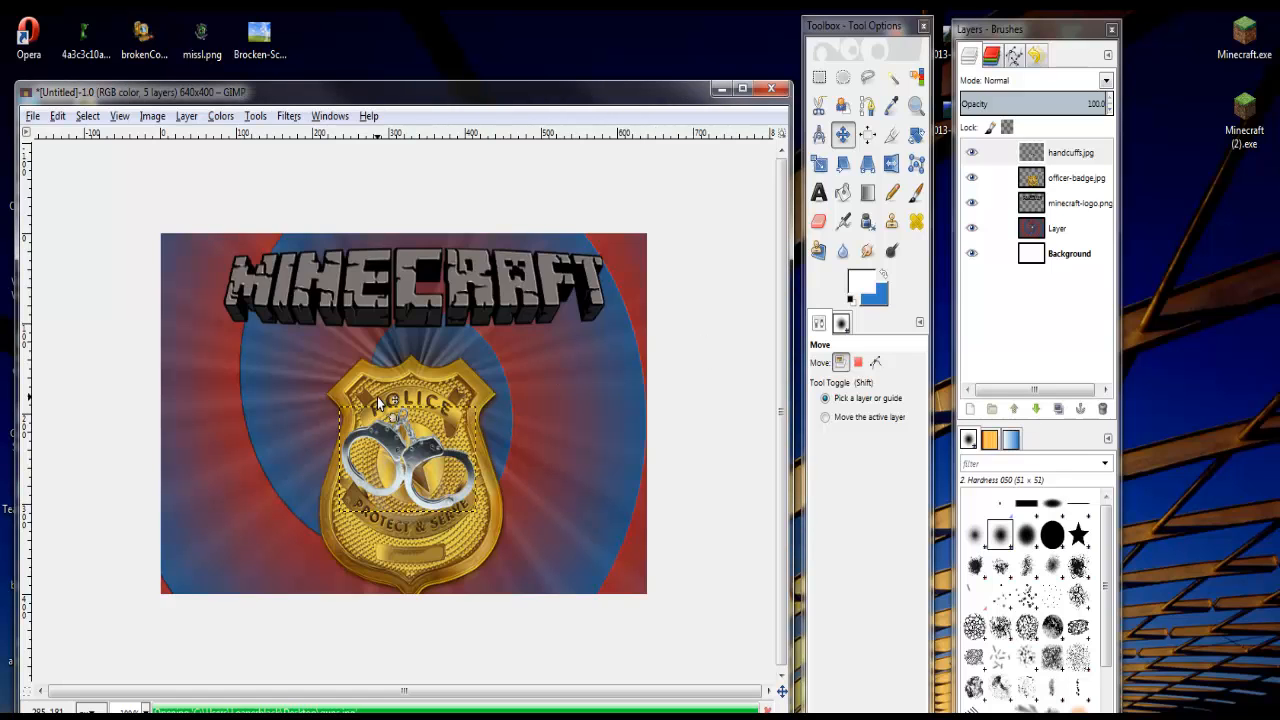
- Bring in guns.jpg as a new layer converted to the RGB working space and add an alpha channel to it
{"action": "left_click", "coordinate": [665, 565]}
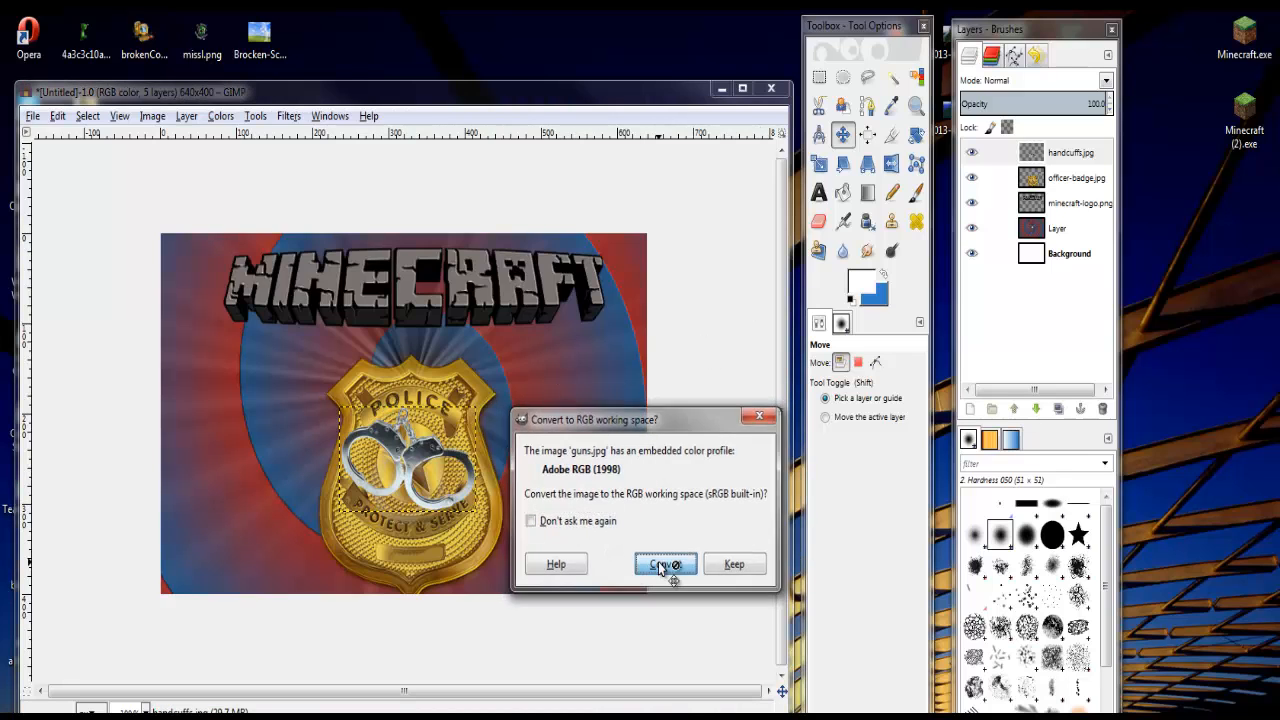
{"action": "left_click", "coordinate": [891, 77]}
{"action": "right_click", "coordinate": [1085, 152]}
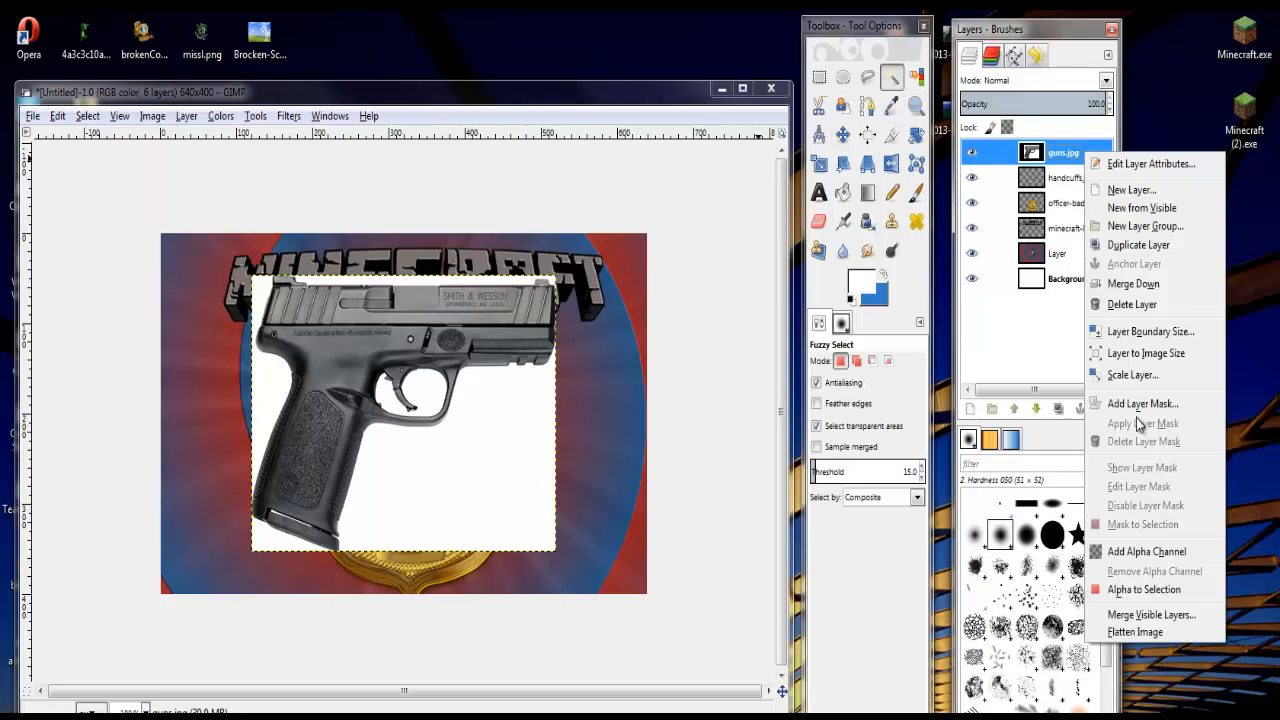
{"action": "left_click", "coordinate": [1158, 551]}
- Cut out the white background around the pistol, including the leftover white corner beside the base of the grip
{"action": "left_click", "coordinate": [443, 490], "text": "ctrl"}
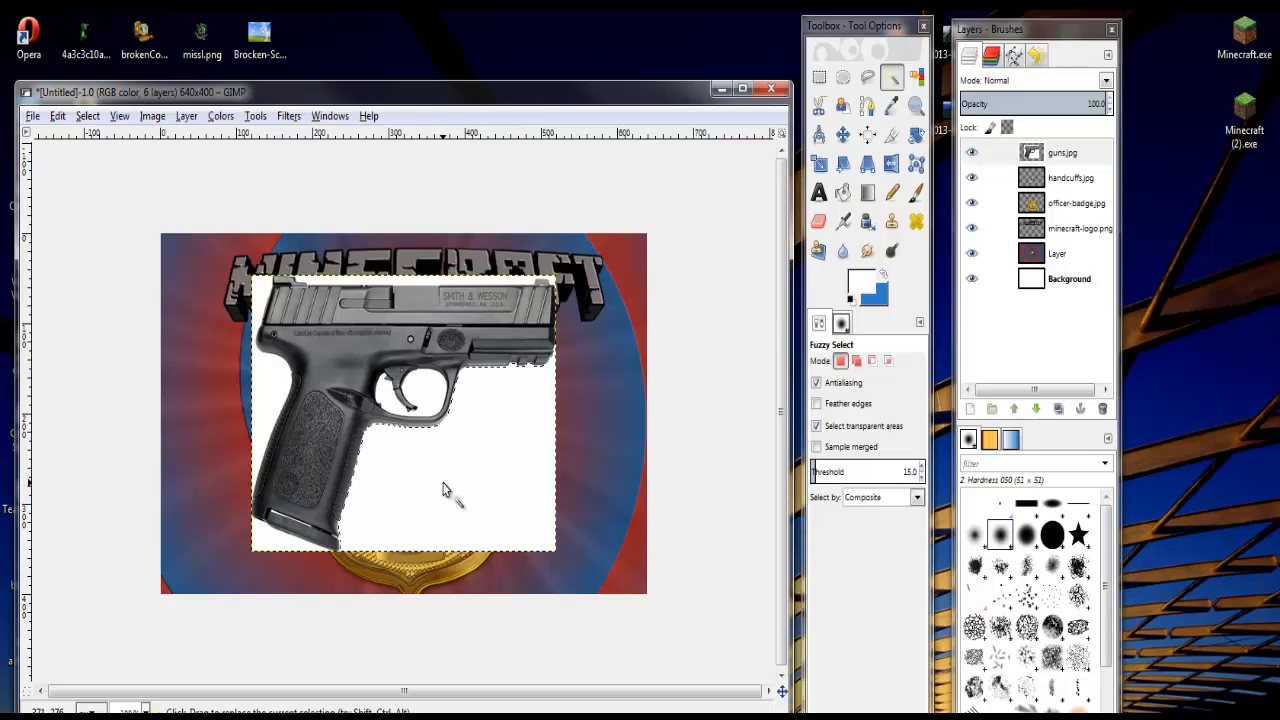
{"action": "key", "text": "ctrl+x"}
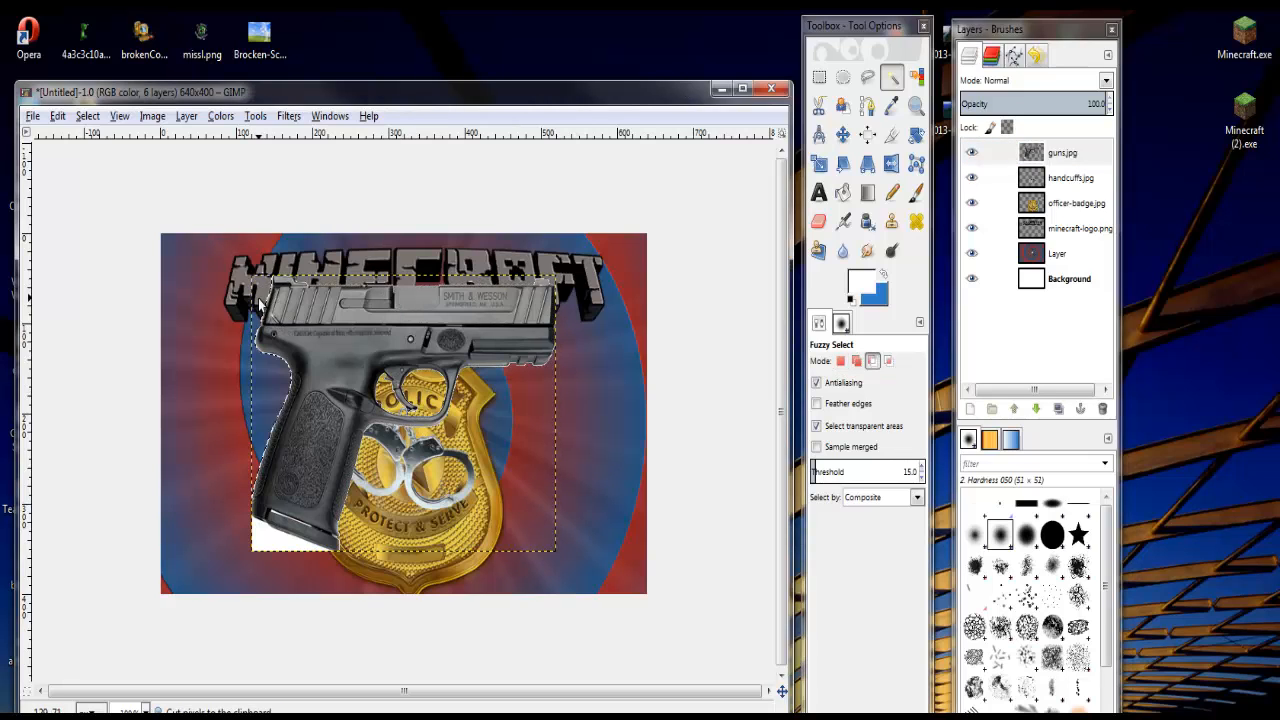
{"action": "left_click", "coordinate": [266, 538]}
{"action": "key", "text": "ctrl+x"}
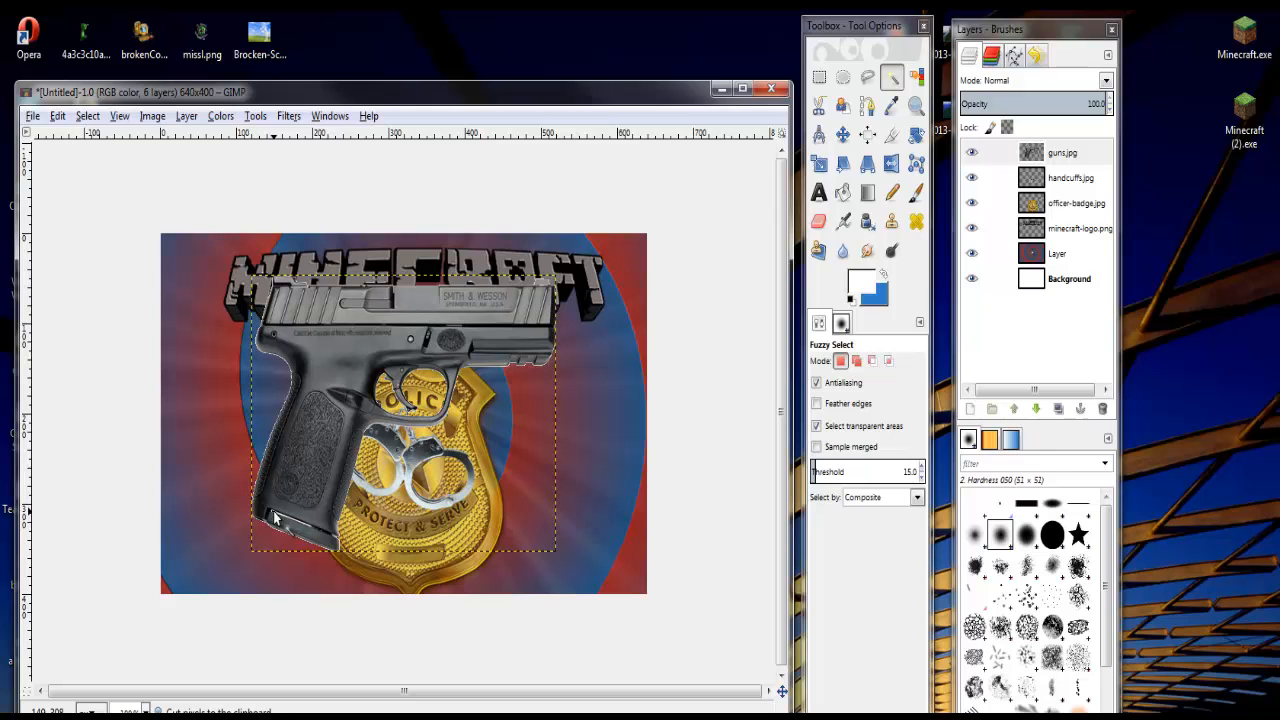
{"action": "scroll", "coordinate": [273, 514], "scroll_direction": "up", "scroll_amount": 2}
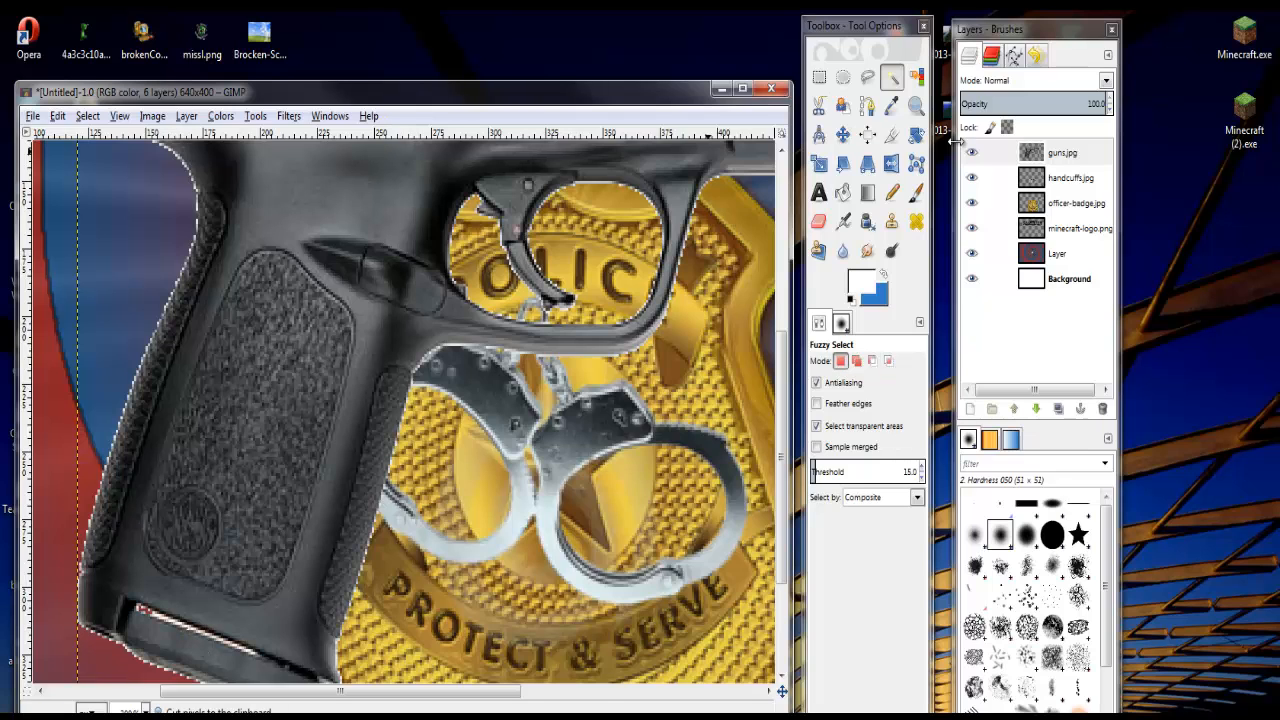
{"action": "key", "text": "1"}
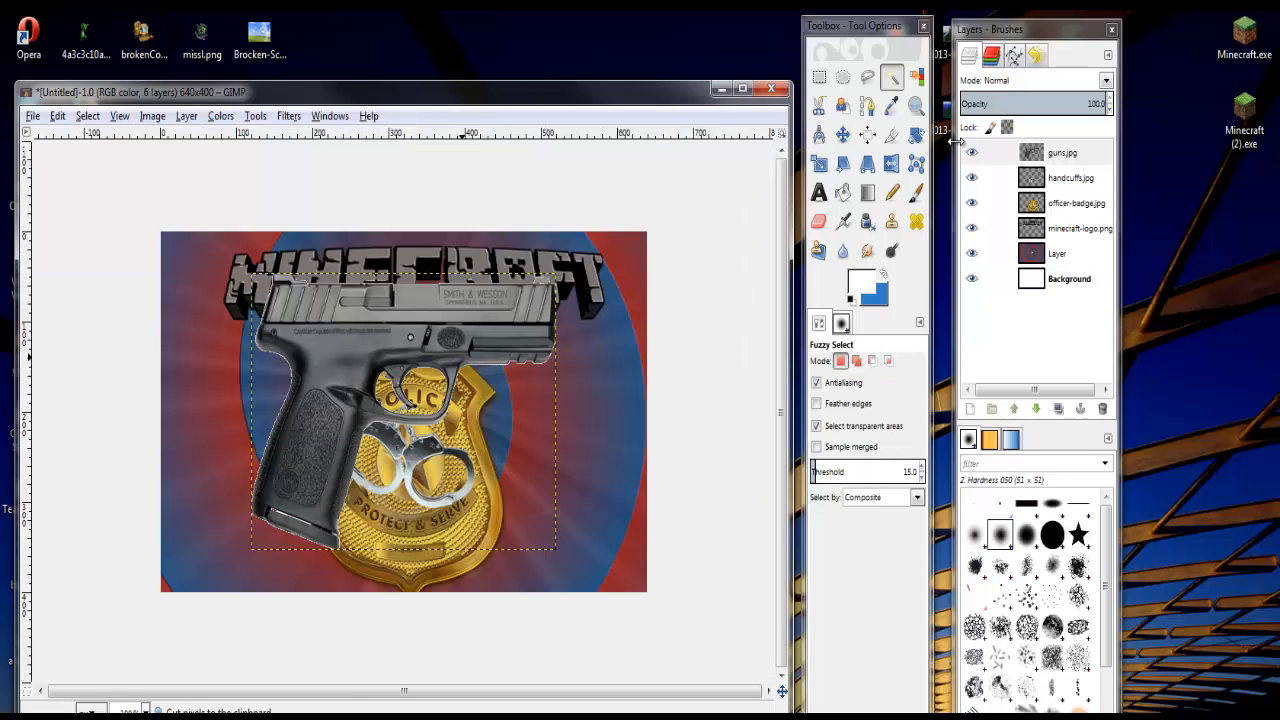
- Clear the selection and scale the pistol layer down to 225 × 173 px
{"action": "left_click", "coordinate": [88, 117]}
{"action": "left_click", "coordinate": [492, 232]}
{"action": "left_click", "coordinate": [819, 163]}
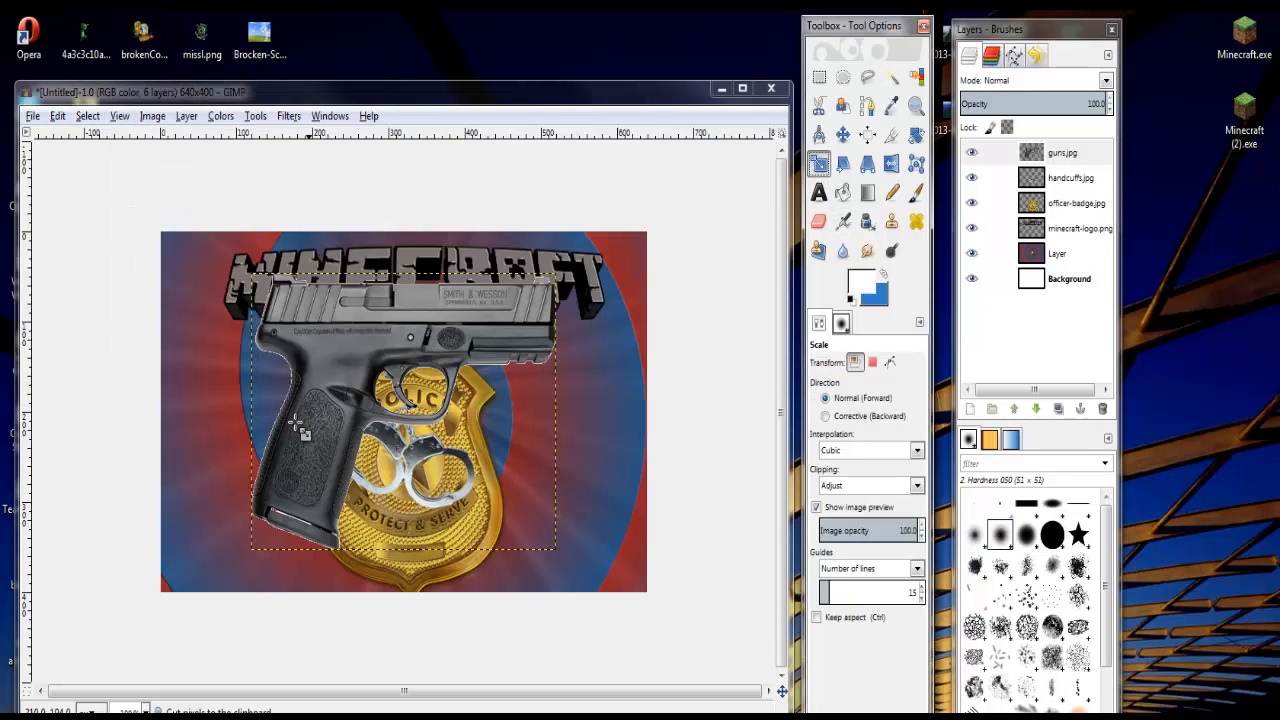
{"action": "left_click", "coordinate": [383, 397]}
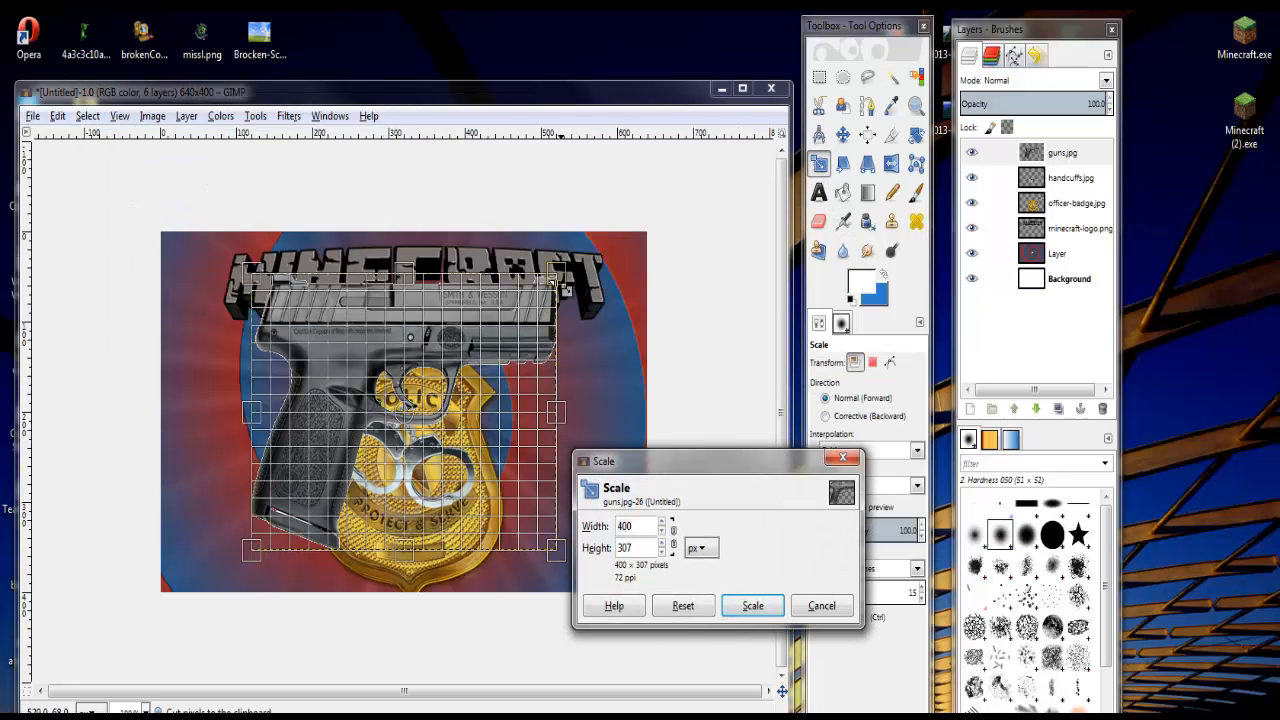
{"action": "left_click_drag", "start_coordinate": [556, 274], "coordinate": [414, 405]}
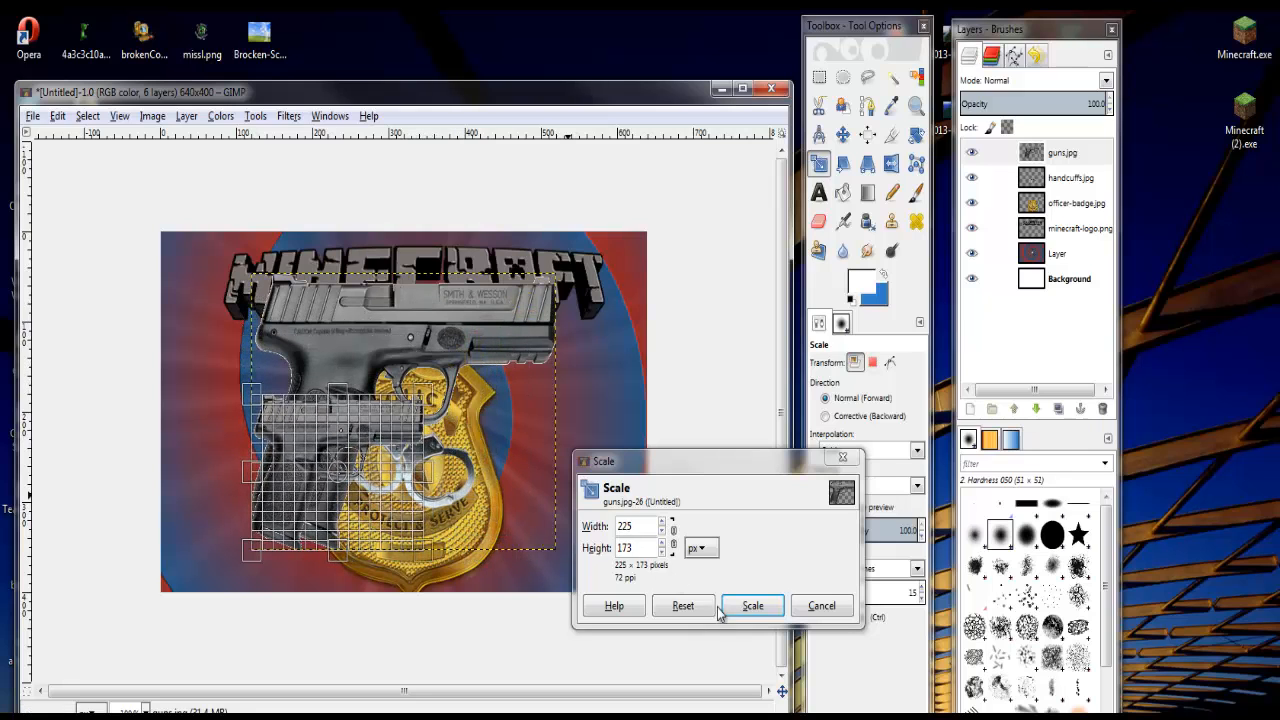
{"action": "left_click", "coordinate": [752, 606]}
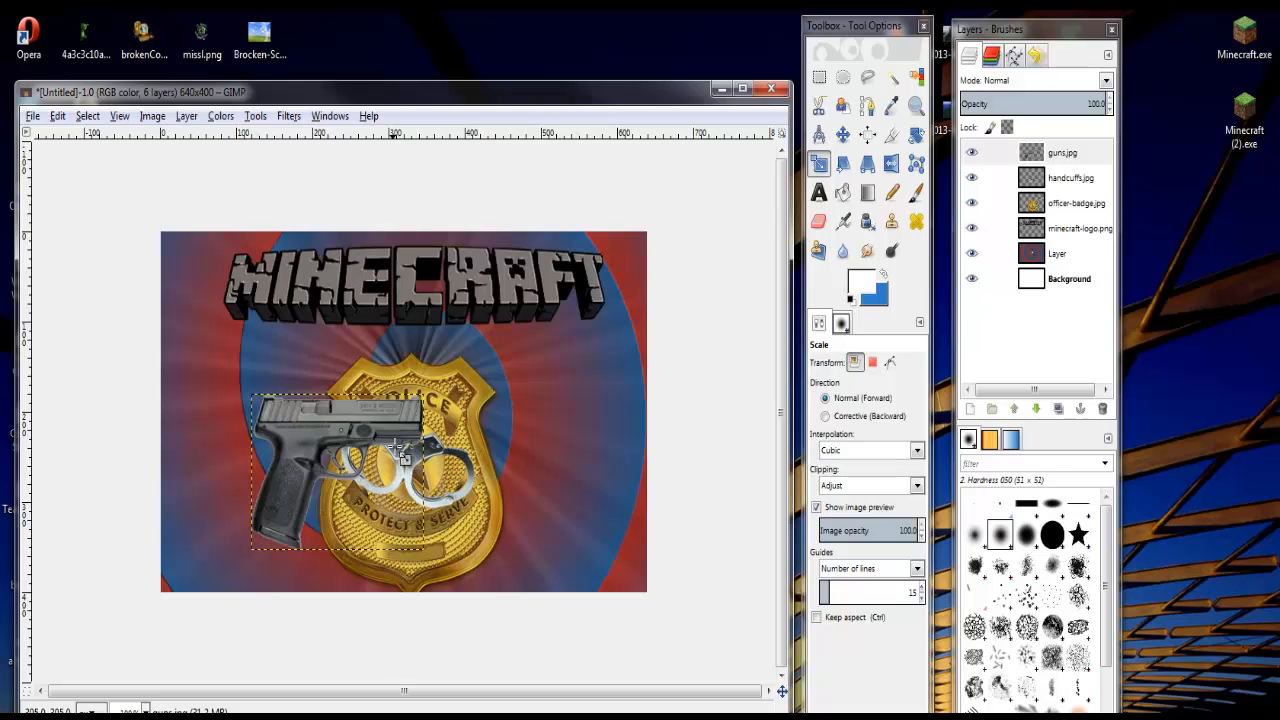
- Rotate the pistol layer by -40.46° and move it into the image's lower-left corner, beside the badge
{"action": "left_click", "coordinate": [916, 136]}
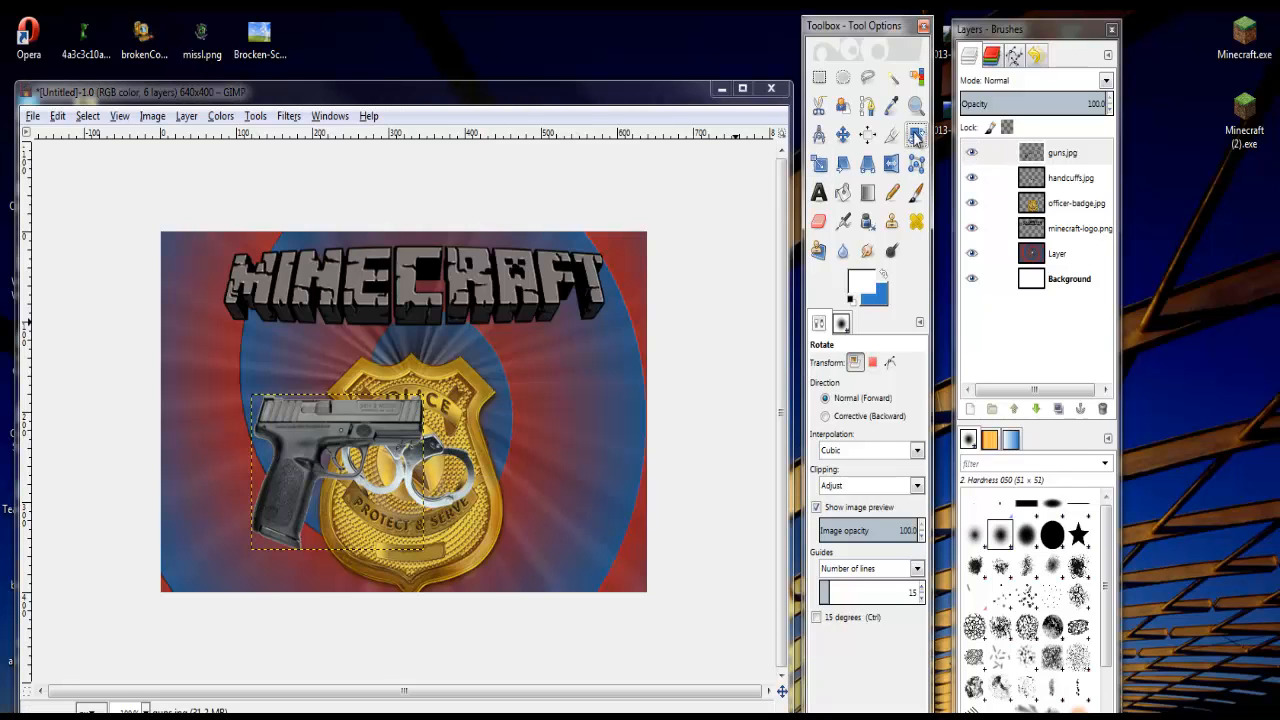
{"action": "left_click_drag", "start_coordinate": [358, 455], "coordinate": [366, 343]}
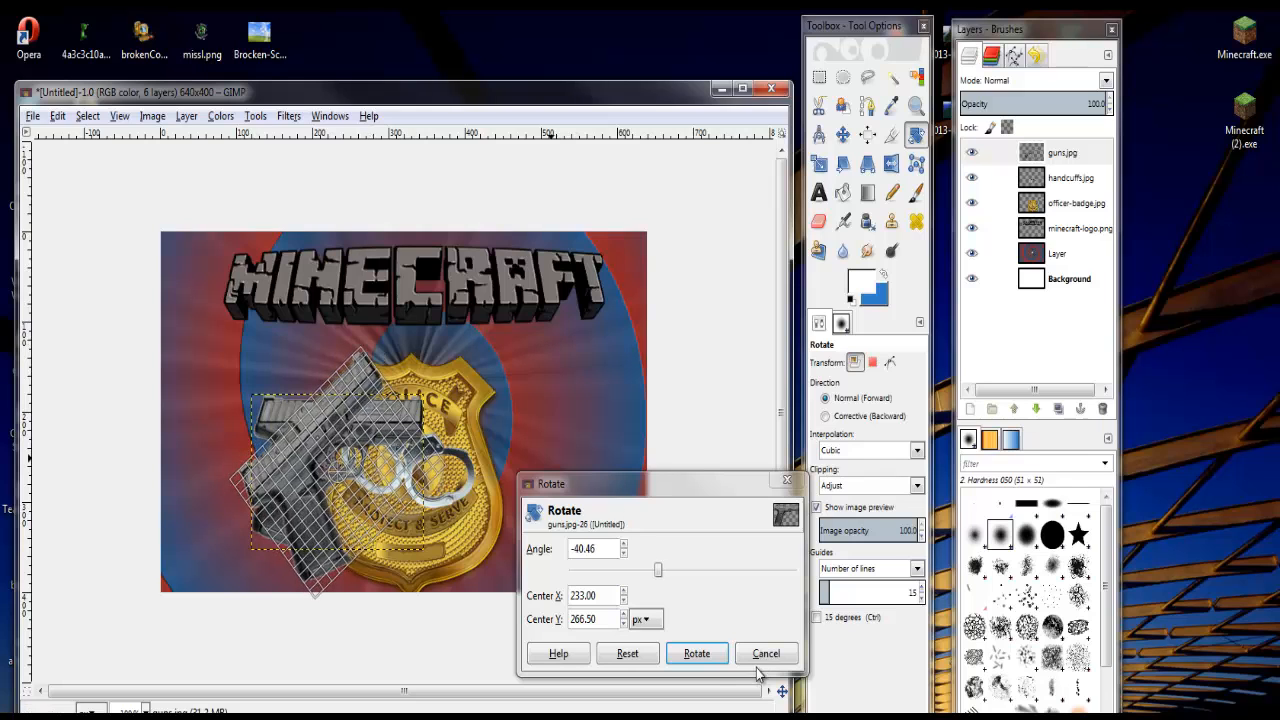
{"action": "left_click", "coordinate": [697, 653]}
{"action": "left_click", "coordinate": [843, 135]}
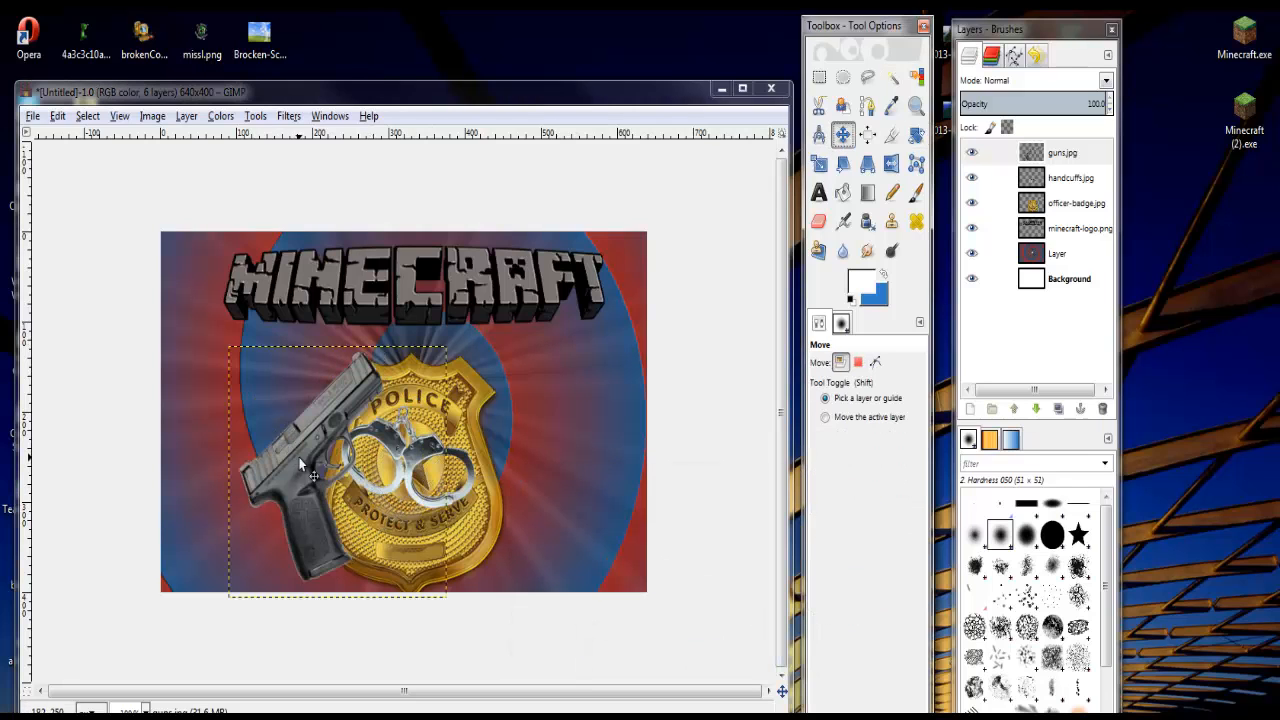
{"action": "left_click_drag", "start_coordinate": [288, 458], "coordinate": [196, 492]}
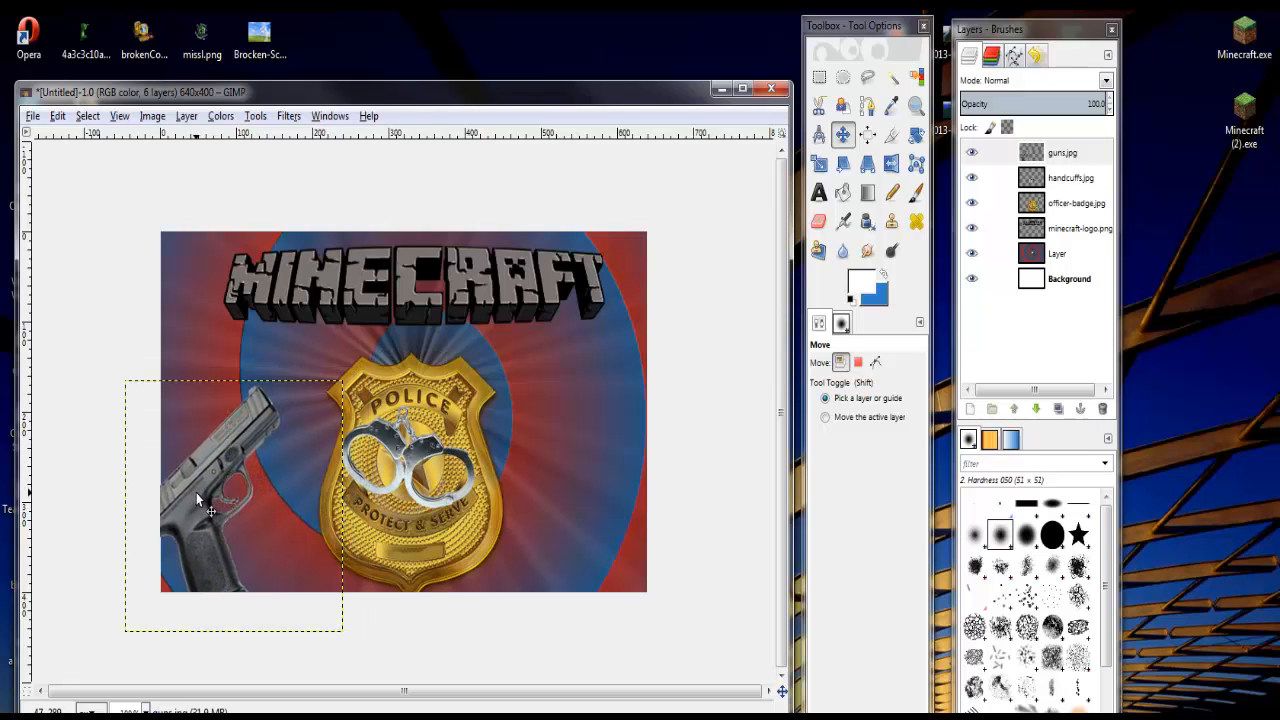
- Duplicate the pistol layer and move the copy to the right of the badge
{"action": "right_click", "coordinate": [1069, 161]}
{"action": "left_click", "coordinate": [1121, 249]}
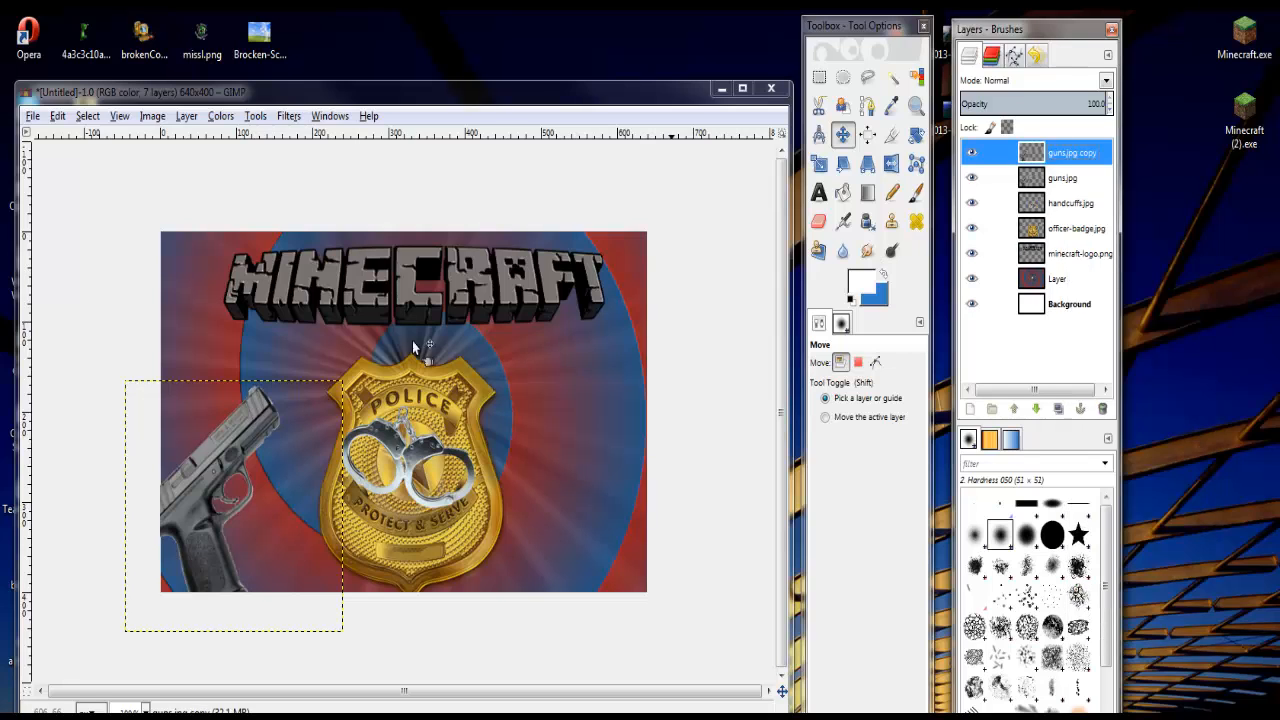
{"action": "left_click_drag", "start_coordinate": [213, 480], "coordinate": [596, 477]}
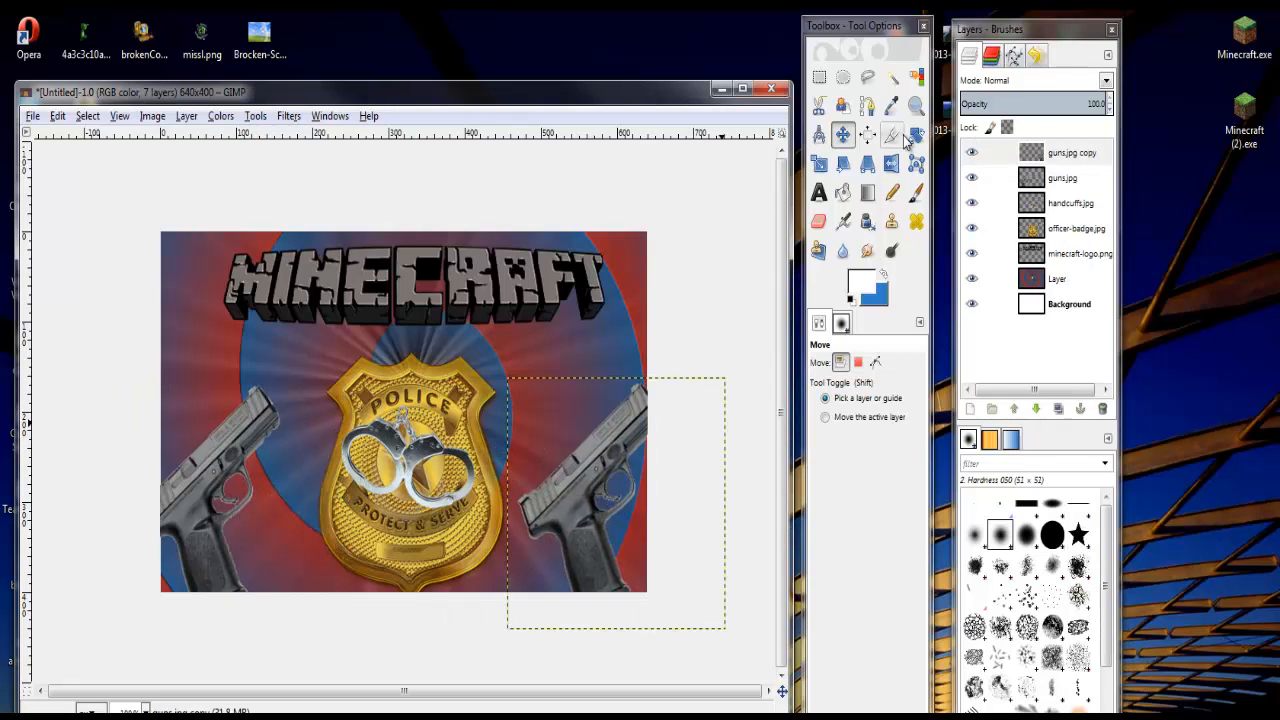
- Flip the pistol copy horizontally and place it at the image's right edge, mirroring the first pistol
{"action": "left_click", "coordinate": [891, 166]}
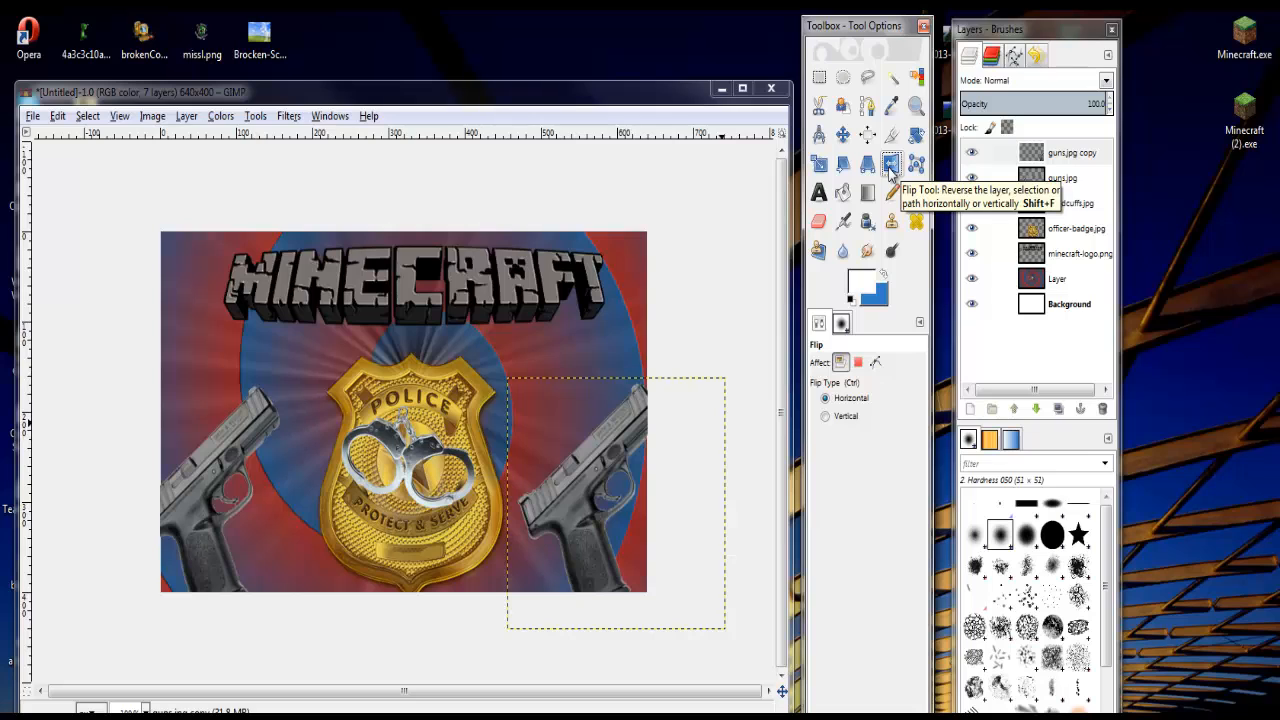
{"action": "left_click", "coordinate": [537, 533]}
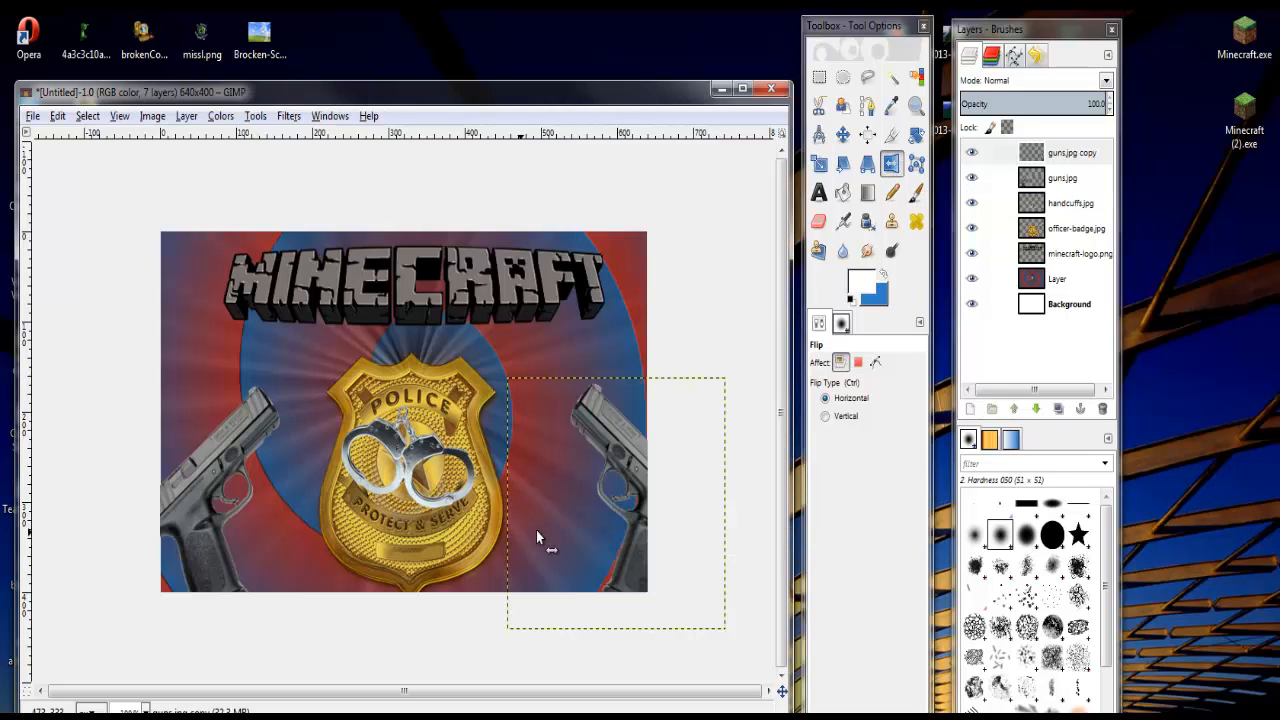
{"action": "left_click", "coordinate": [840, 135]}
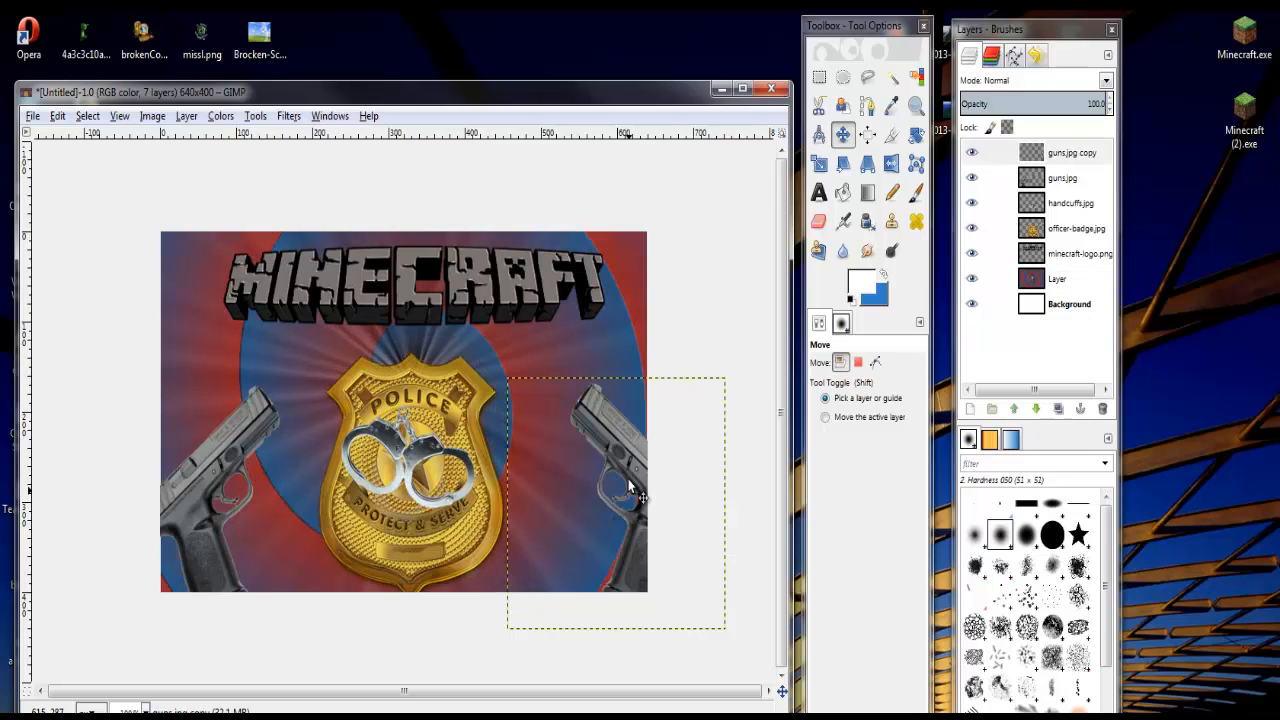
{"action": "left_click_drag", "start_coordinate": [628, 479], "coordinate": [593, 463]}
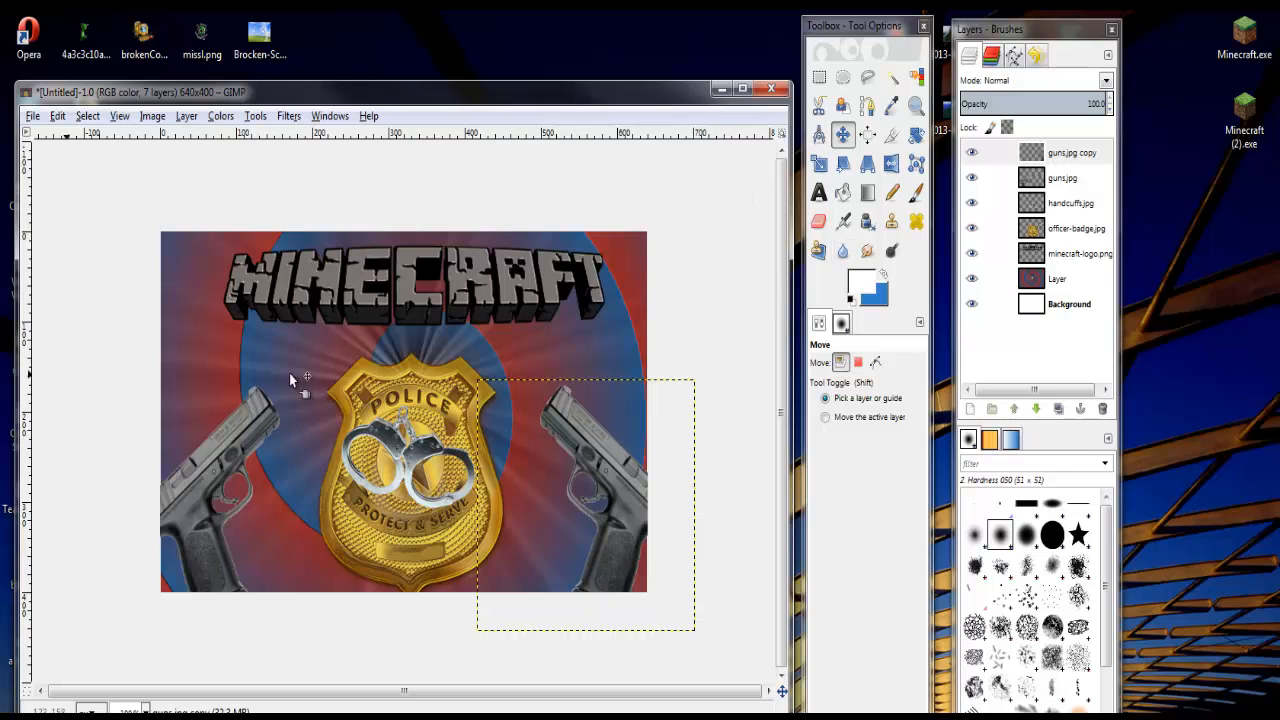
- Move the badge and the handcuffs lower so the badge's top sits just beneath the white flare at the spiral's centre
{"action": "left_click_drag", "start_coordinate": [395, 432], "coordinate": [398, 565]}
{"action": "left_click_drag", "start_coordinate": [403, 466], "coordinate": [405, 510]}
{"action": "left_click_drag", "start_coordinate": [415, 565], "coordinate": [420, 493]}
{"action": "left_click", "coordinate": [843, 136]}
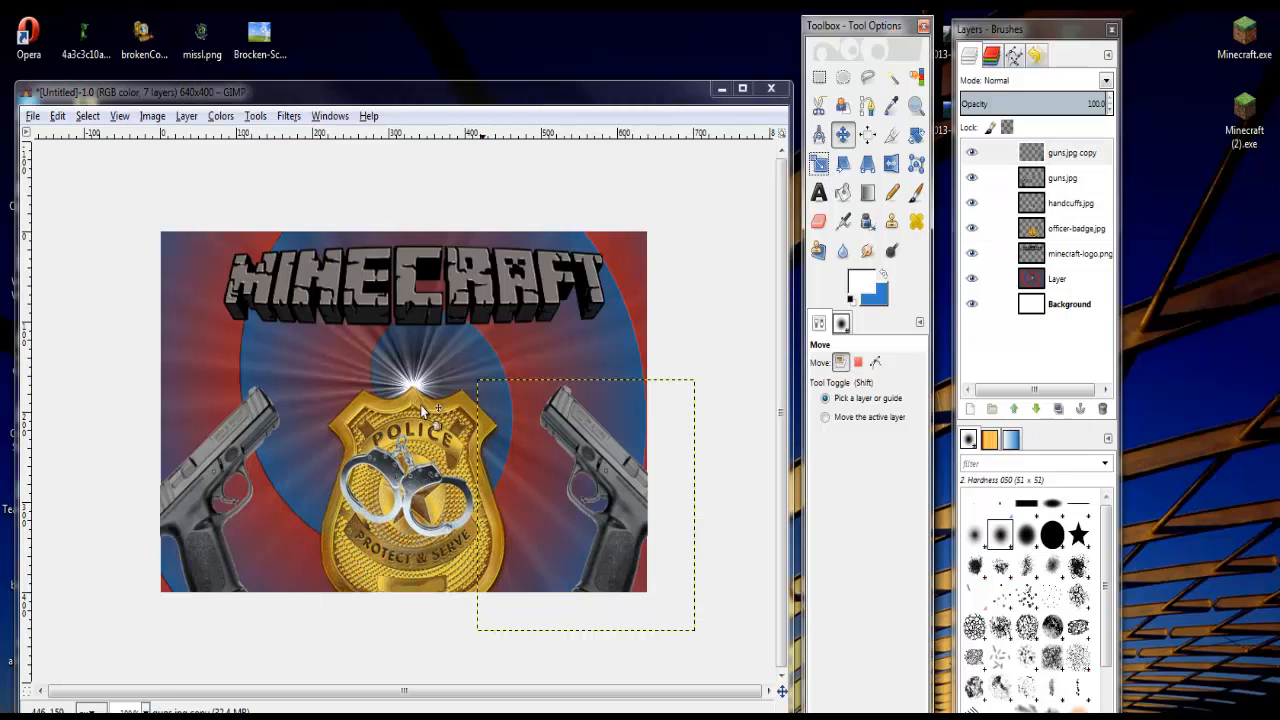
{"action": "left_click", "coordinate": [395, 470]}
{"action": "left_click", "coordinate": [820, 164]}
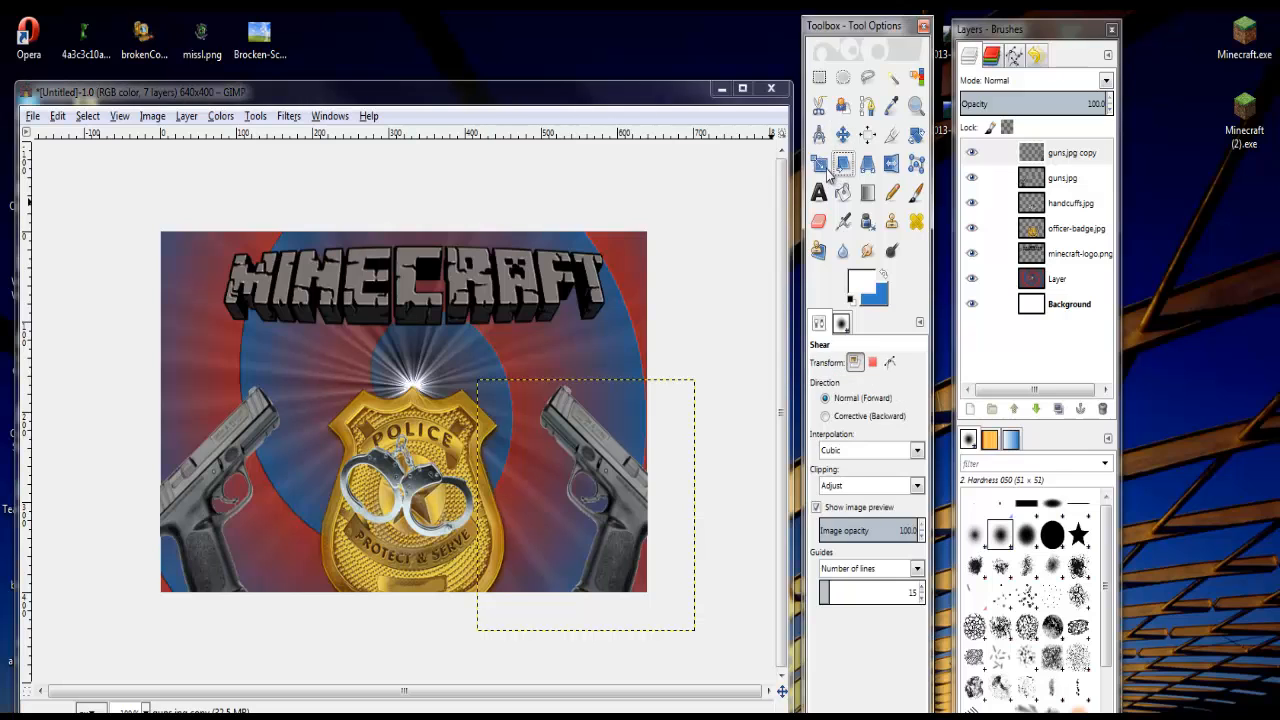
{"action": "left_click", "coordinate": [416, 492]}
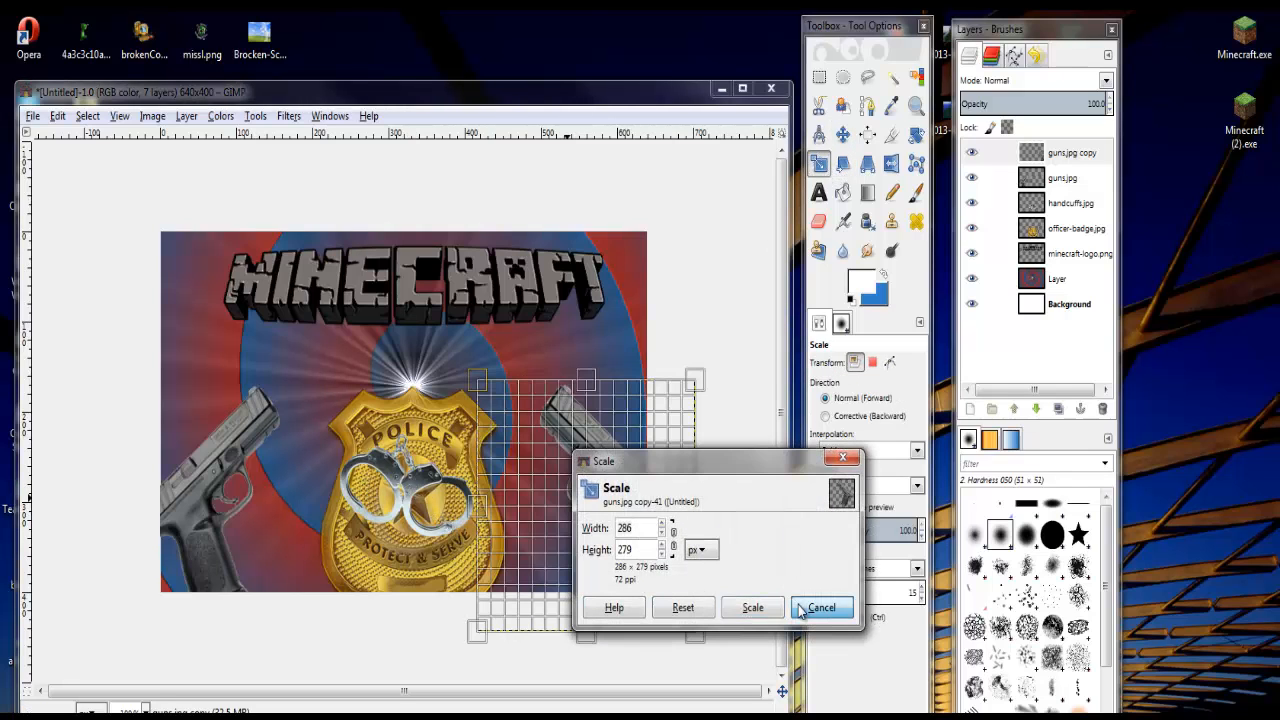
{"action": "left_click", "coordinate": [810, 607]}
- Scale the handcuffs layer to 152 × 99 px and centre it again on the badge
{"action": "left_click", "coordinate": [1066, 204]}
{"action": "left_click", "coordinate": [345, 438]}
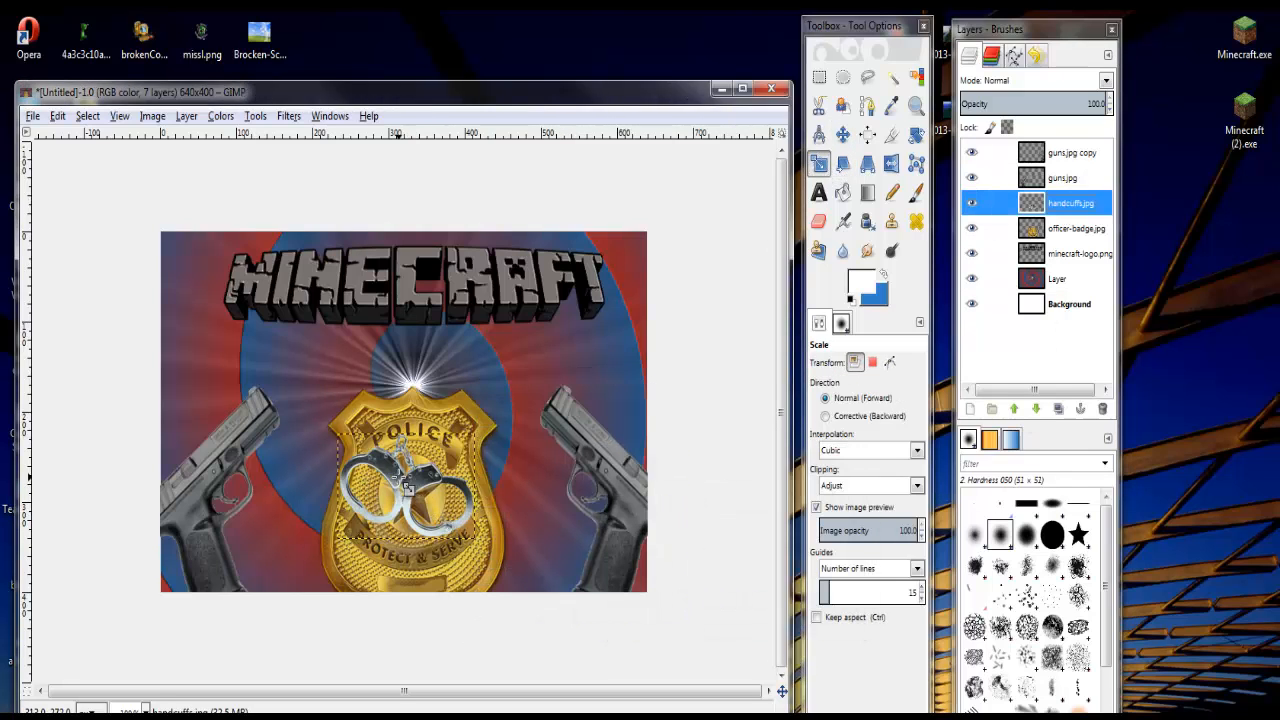
{"action": "left_click_drag", "start_coordinate": [357, 445], "coordinate": [365, 450]}
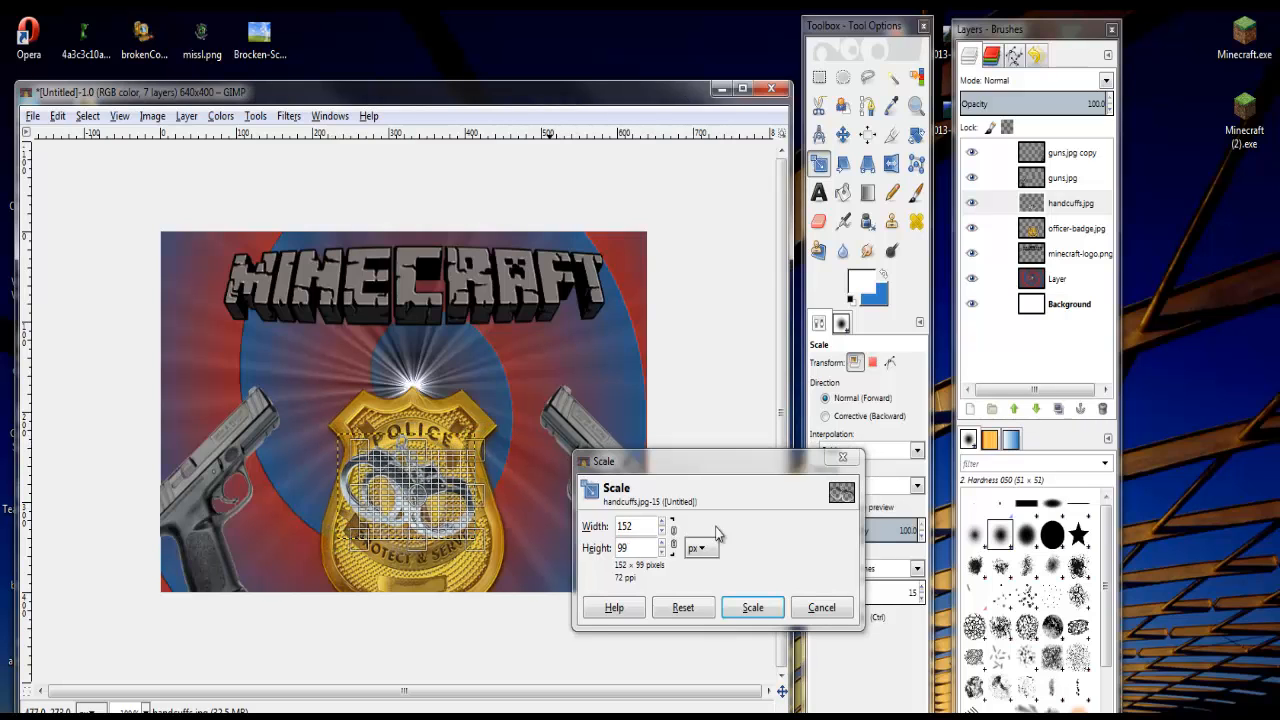
{"action": "left_click", "coordinate": [752, 607]}
{"action": "left_click", "coordinate": [843, 134]}
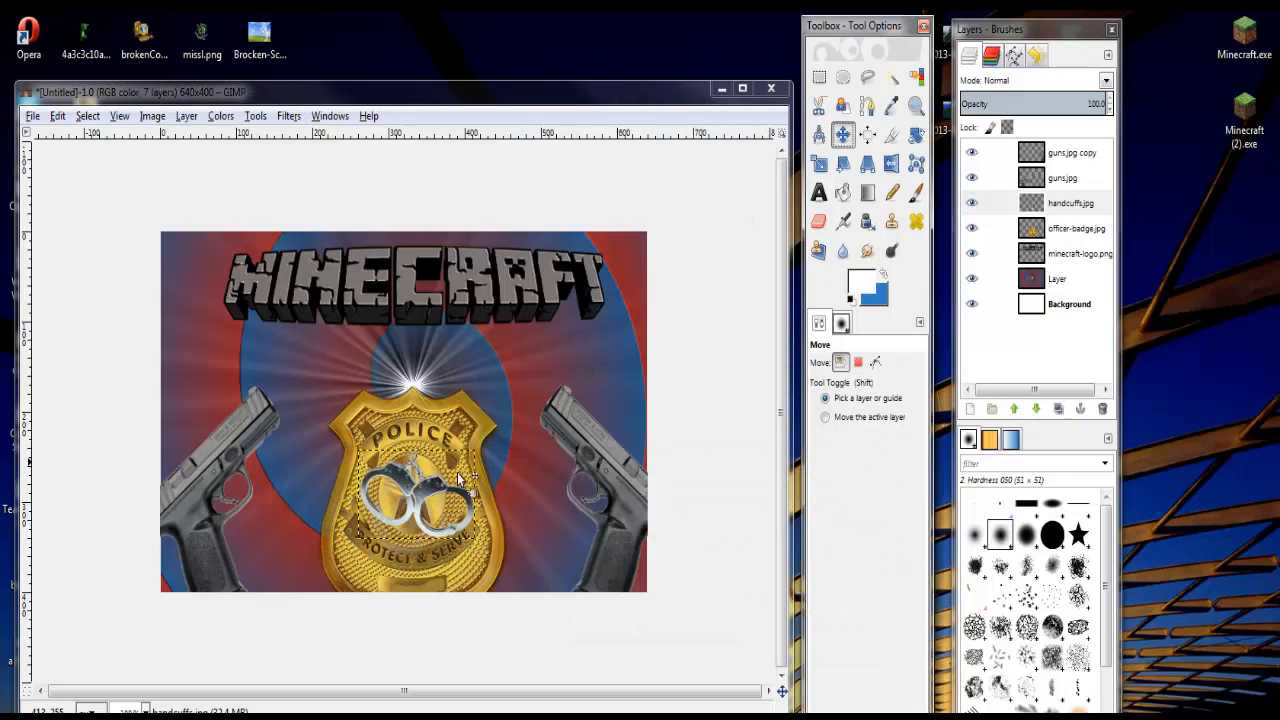
{"action": "left_click_drag", "start_coordinate": [420, 495], "coordinate": [412, 500]}
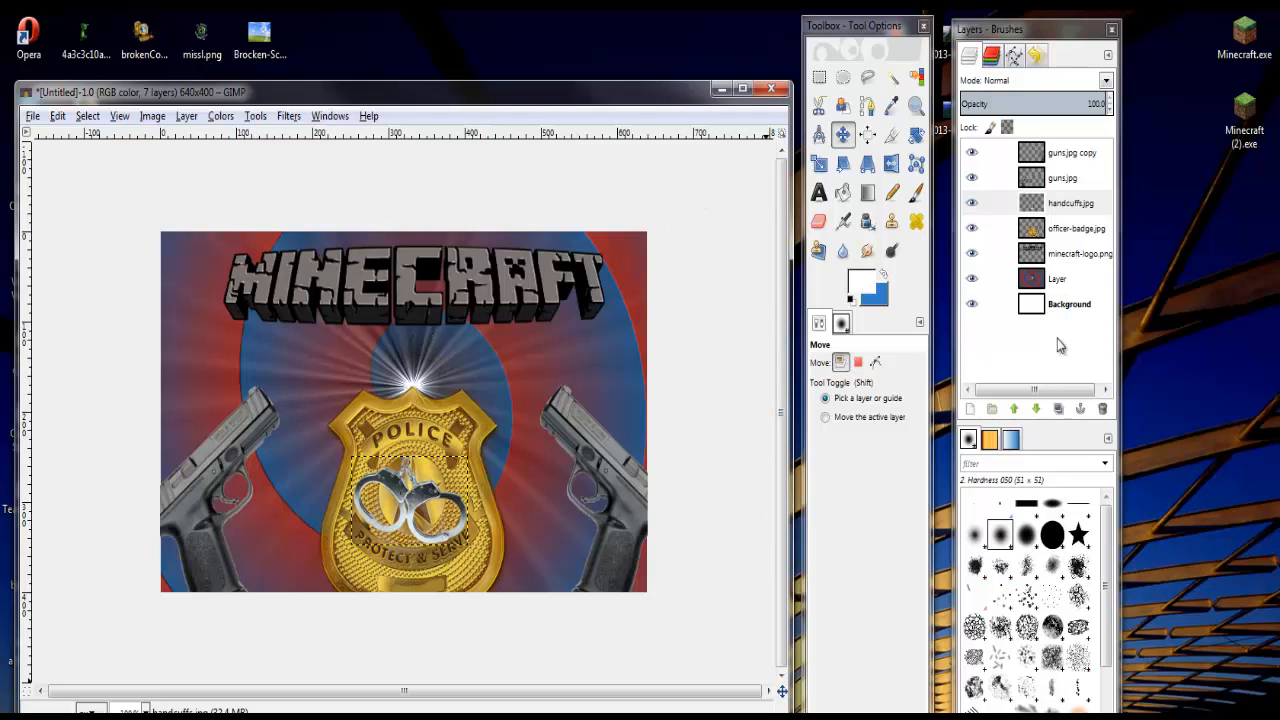
- Add a text box about 631 × 76 px across the image just beneath the Minecraft logo, reading "COPS & ROBBERS"
{"action": "left_click", "coordinate": [819, 193]}
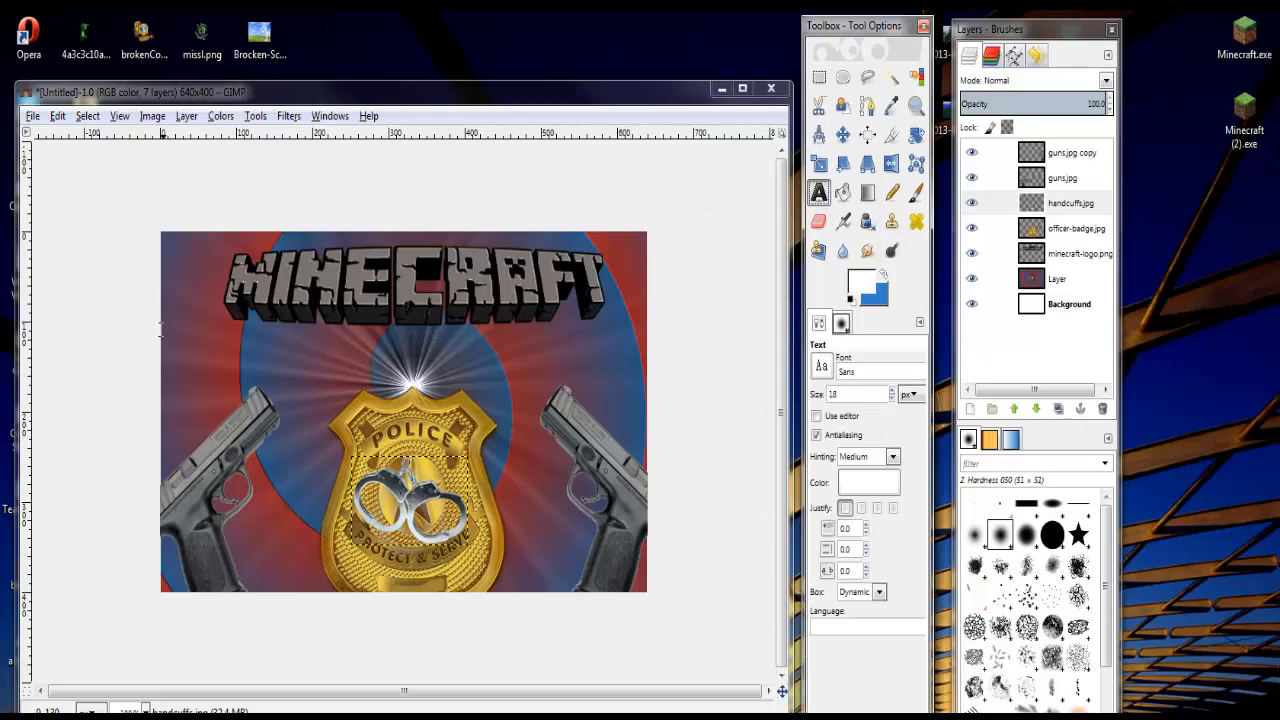
{"action": "left_click_drag", "start_coordinate": [206, 320], "coordinate": [646, 390]}
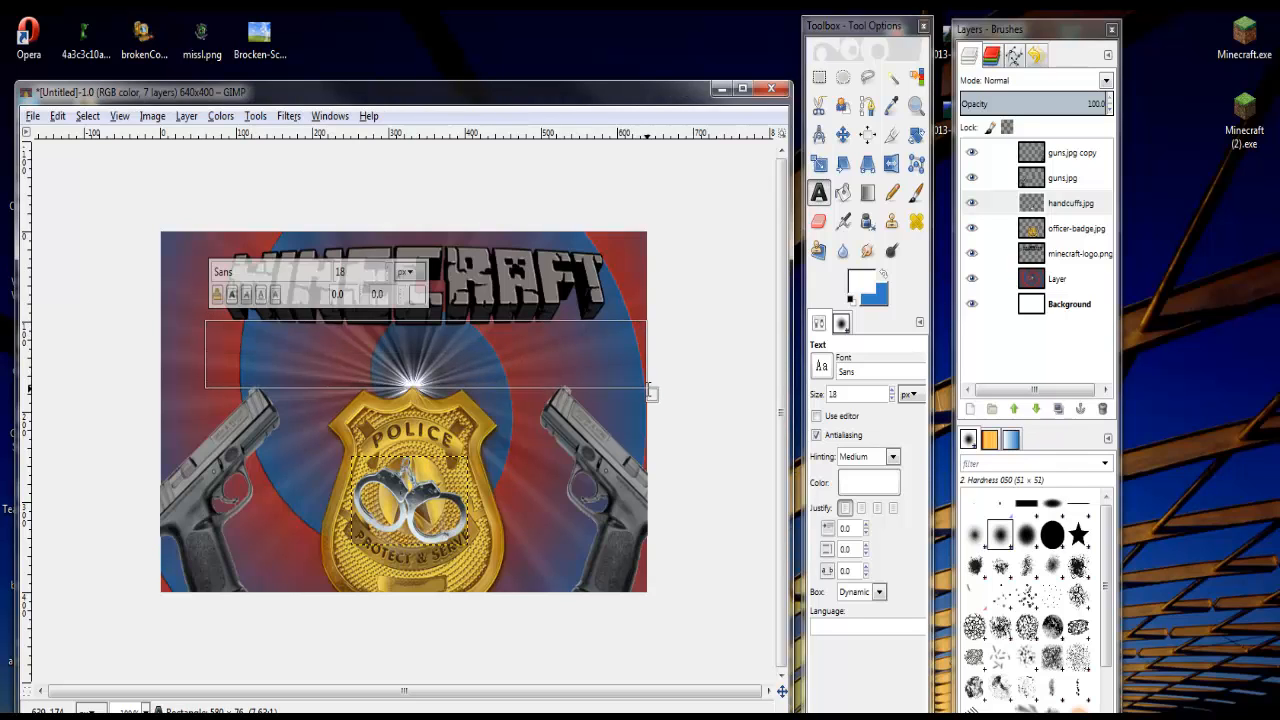
{"action": "left_click_drag", "start_coordinate": [201, 366], "coordinate": [139, 357]}
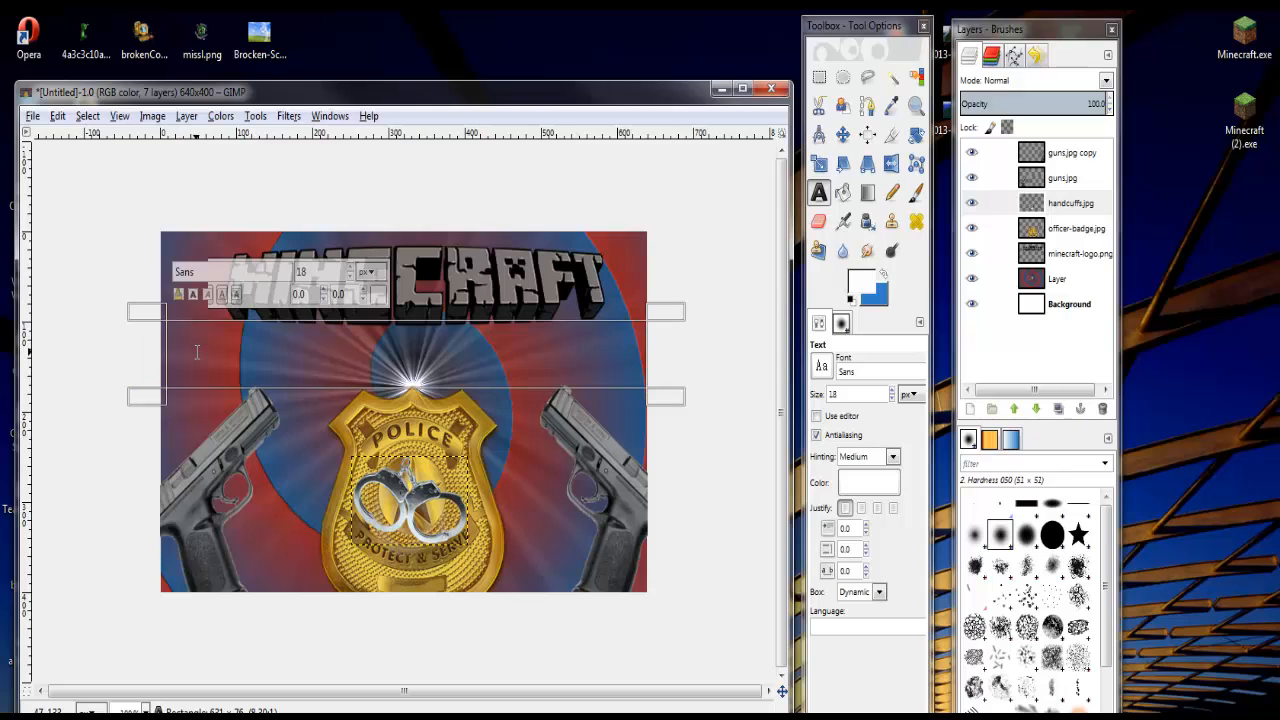
{"action": "type", "text": "c"}
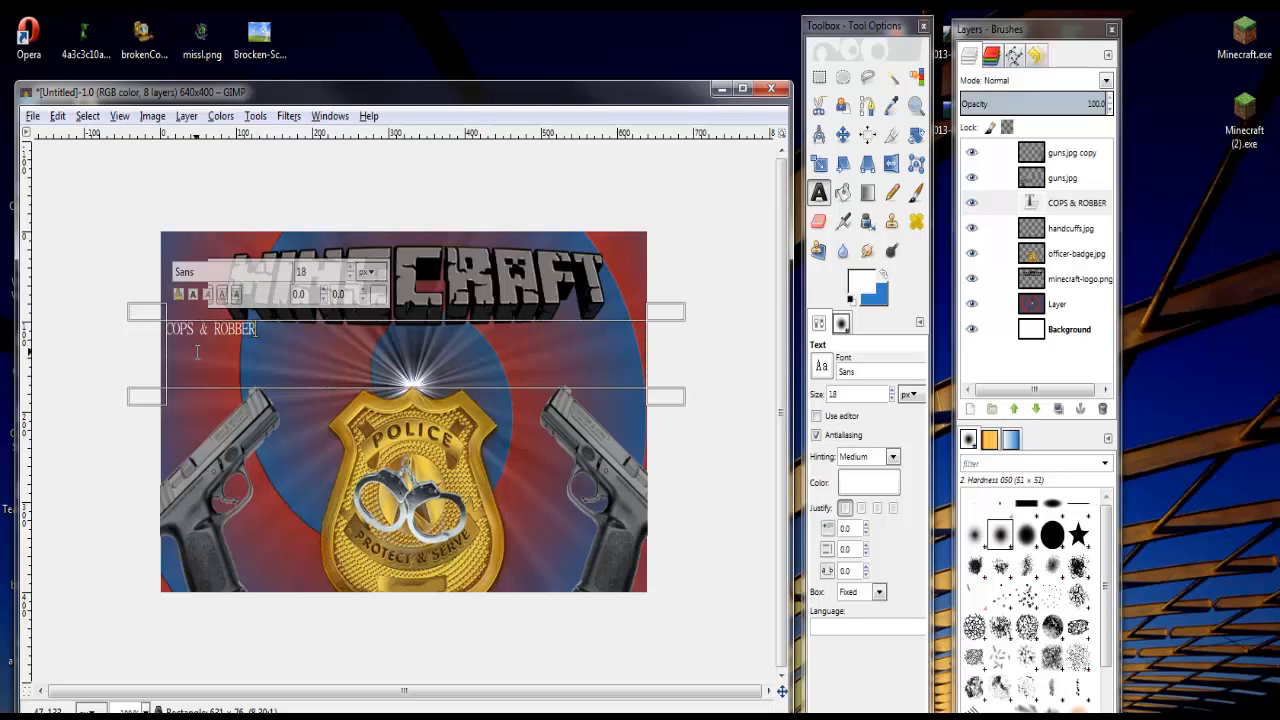
- Centre the COPS & ROBBERS text in its box and enlarge it to 59 px
{"action": "left_click_drag", "start_coordinate": [273, 334], "coordinate": [150, 322]}
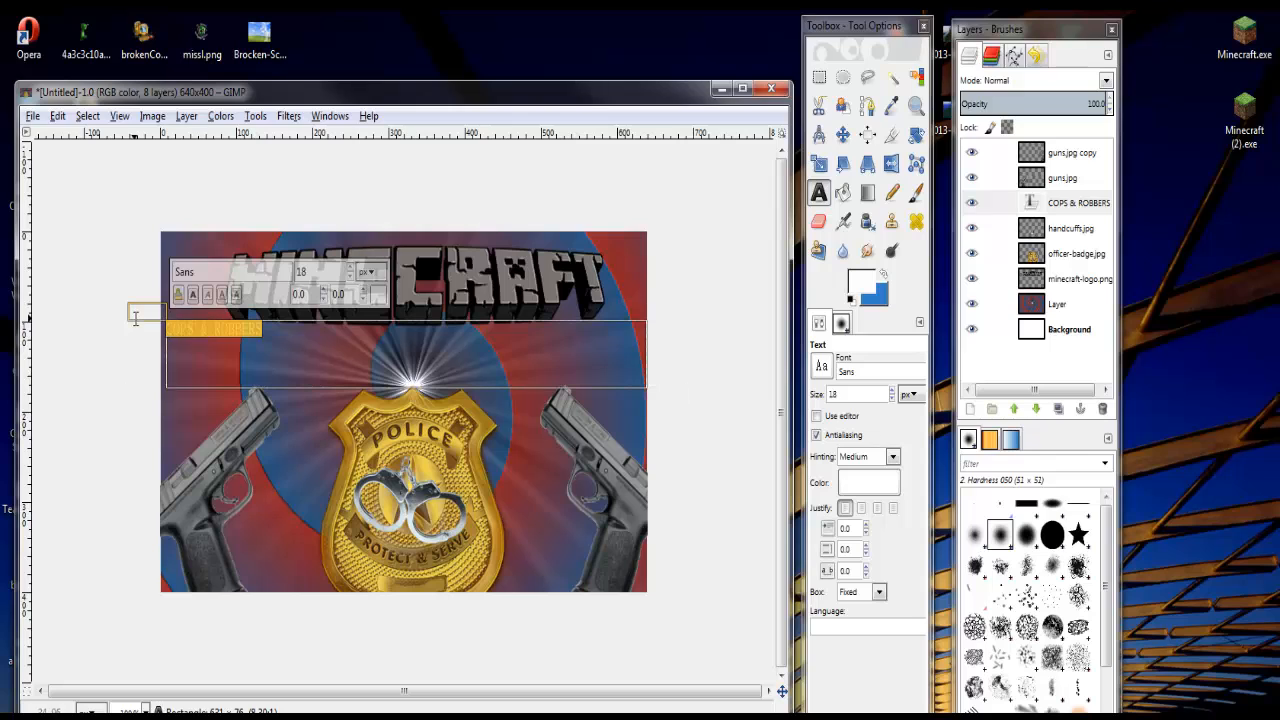
{"action": "left_click", "coordinate": [878, 508]}
{"action": "left_click", "coordinate": [349, 268]}
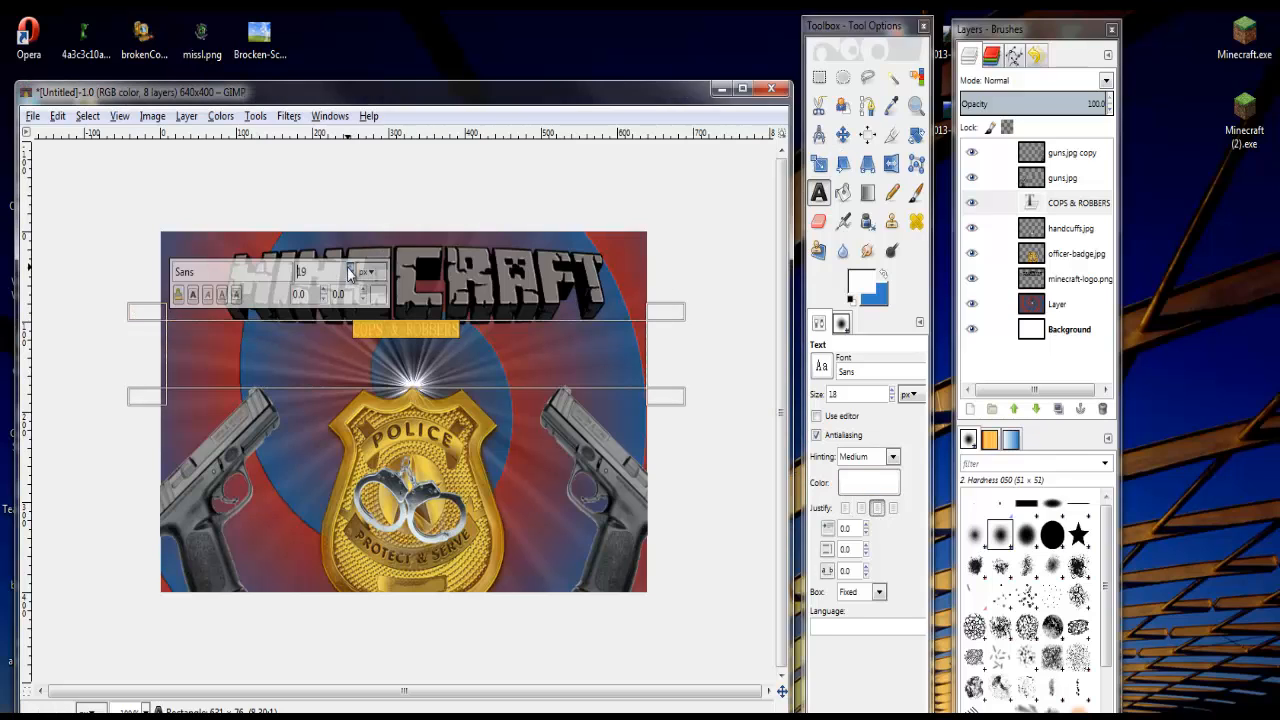
{"action": "left_click", "coordinate": [350, 268]}
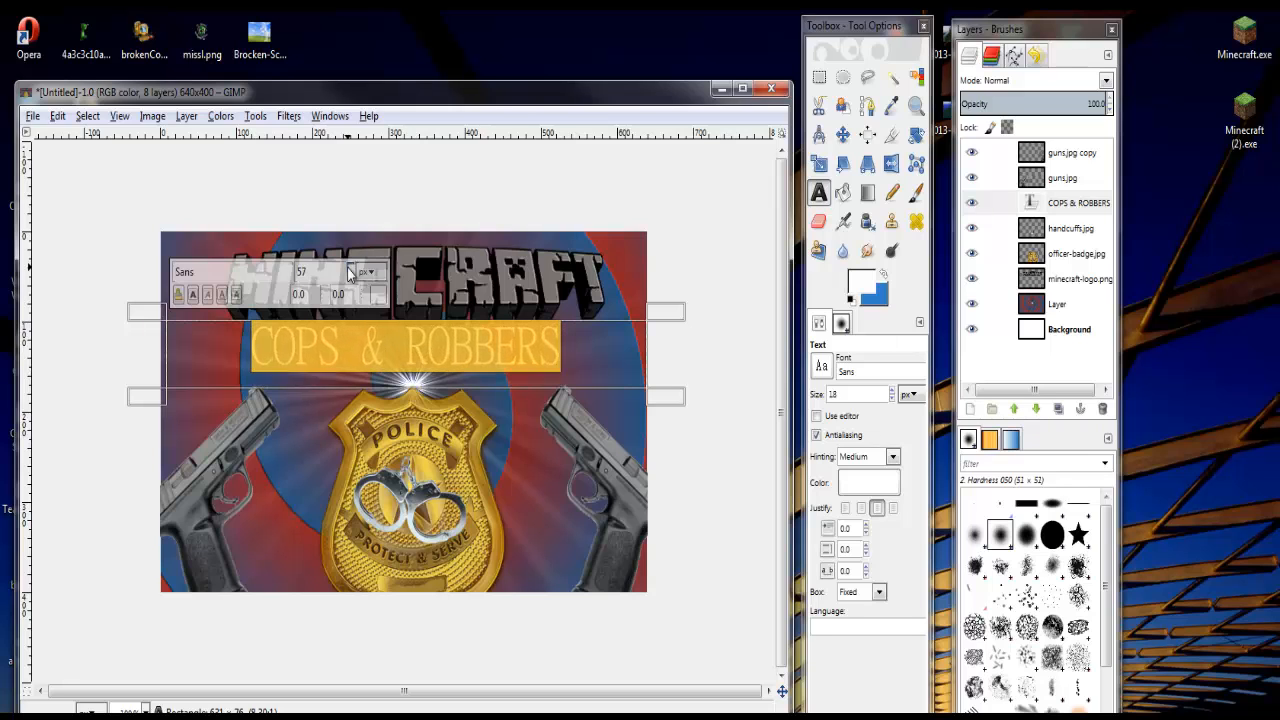
{"action": "left_click", "coordinate": [350, 270]}
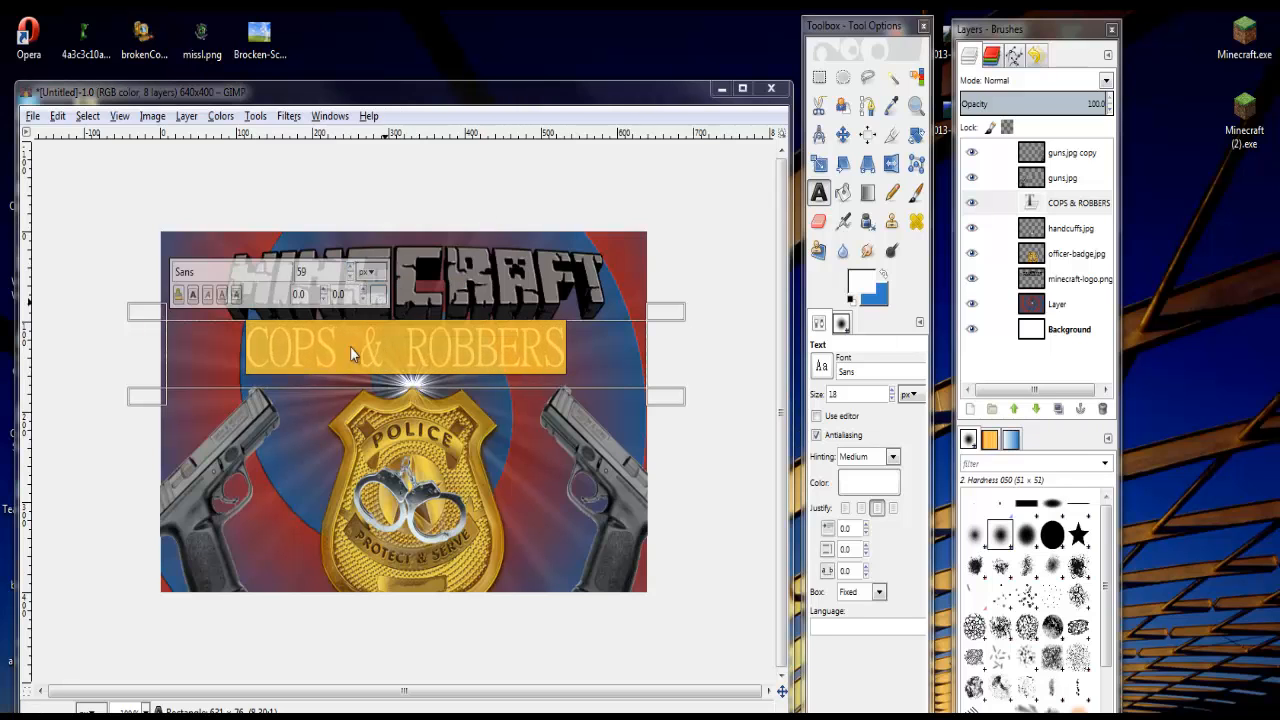
- Change the colour of the COPS & ROBBERS text to near-black, 050101
{"action": "left_click", "coordinate": [377, 294]}
{"action": "left_click", "coordinate": [381, 427]}
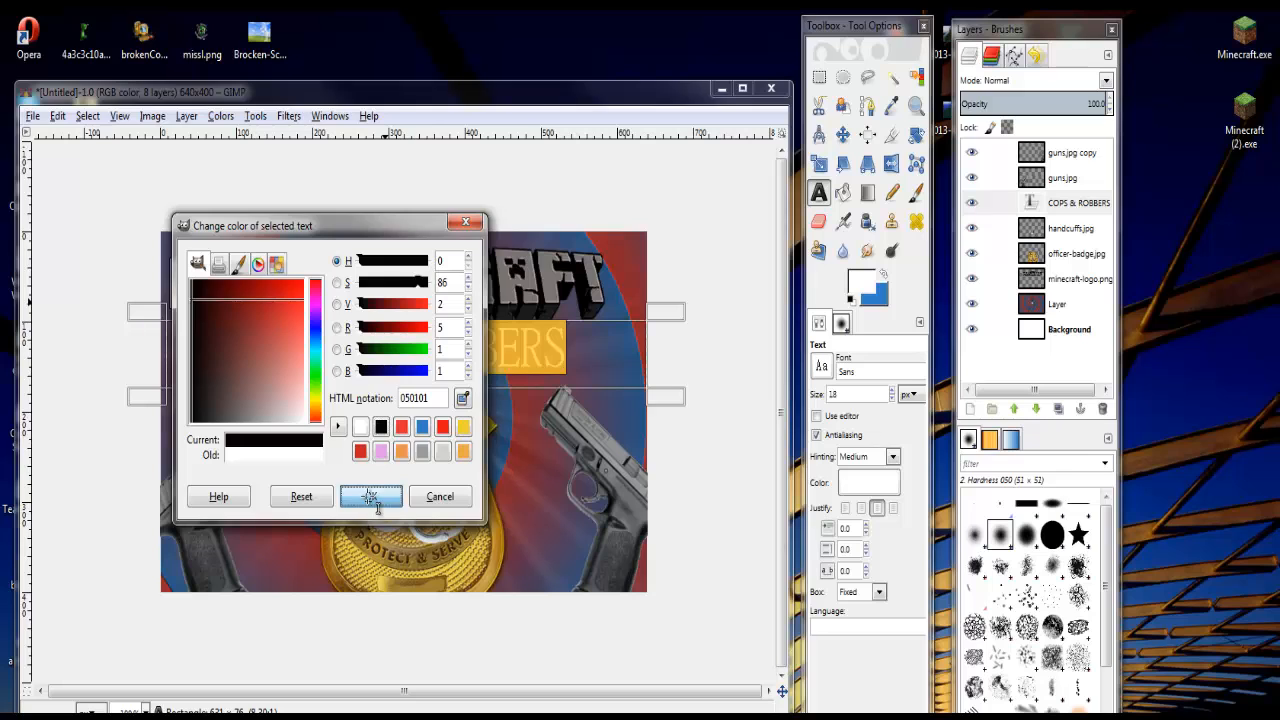
{"action": "left_click", "coordinate": [370, 496]}
- Change the font of the COPS & ROBBERS text to Police Cruiser
{"action": "left_click", "coordinate": [821, 366]}
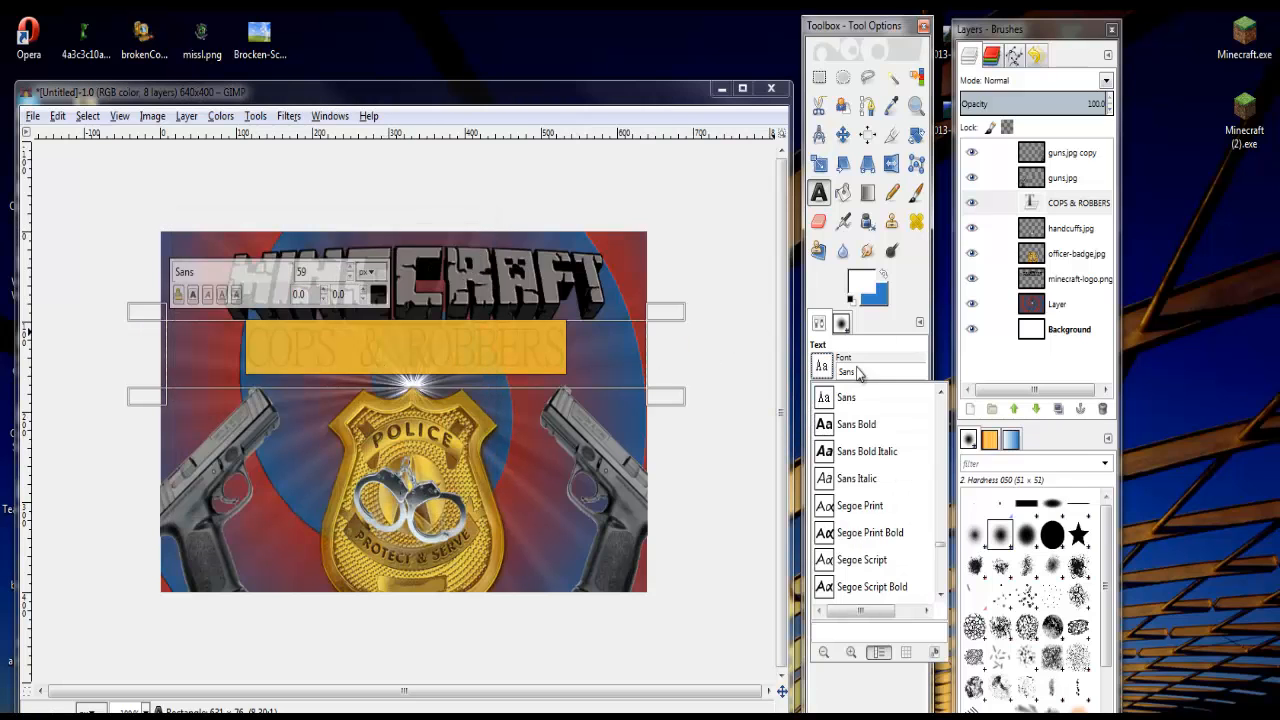
{"action": "scroll", "coordinate": [888, 450], "scroll_direction": "down", "scroll_amount": 3}
{"action": "scroll", "coordinate": [888, 450], "scroll_direction": "down", "scroll_amount": 10}
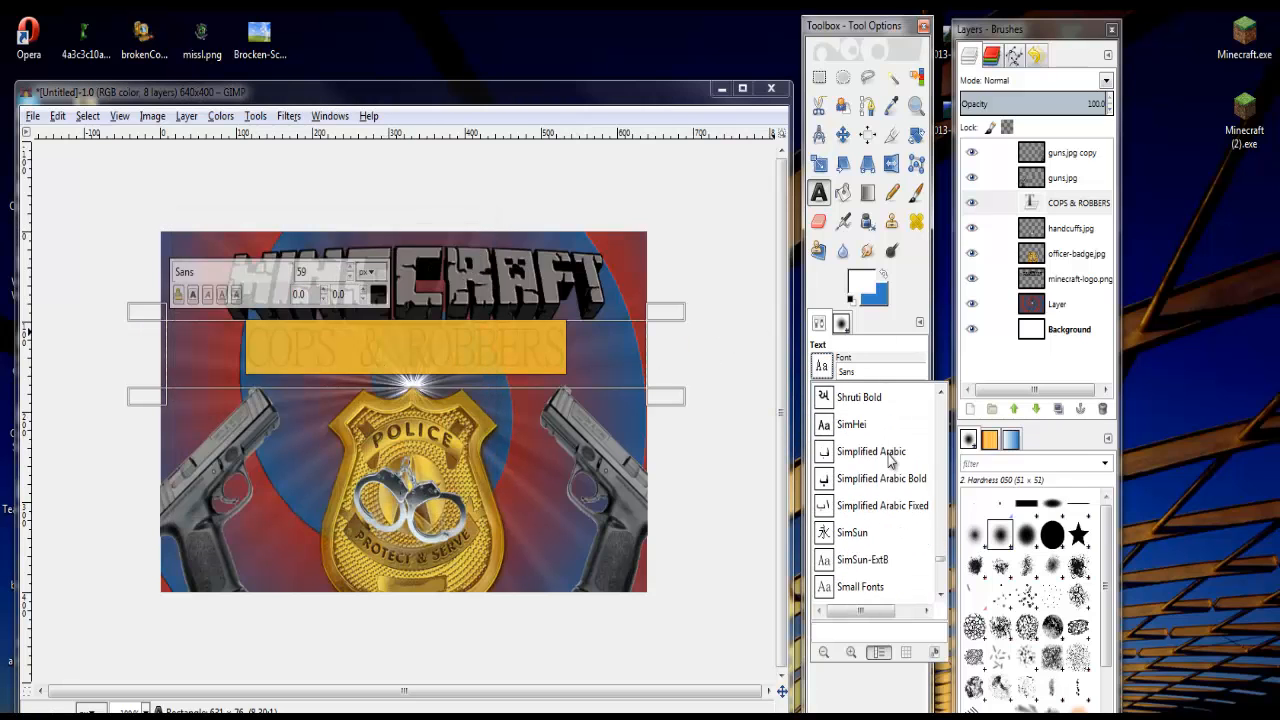
{"action": "scroll", "coordinate": [888, 458], "scroll_direction": "down", "scroll_amount": 6}
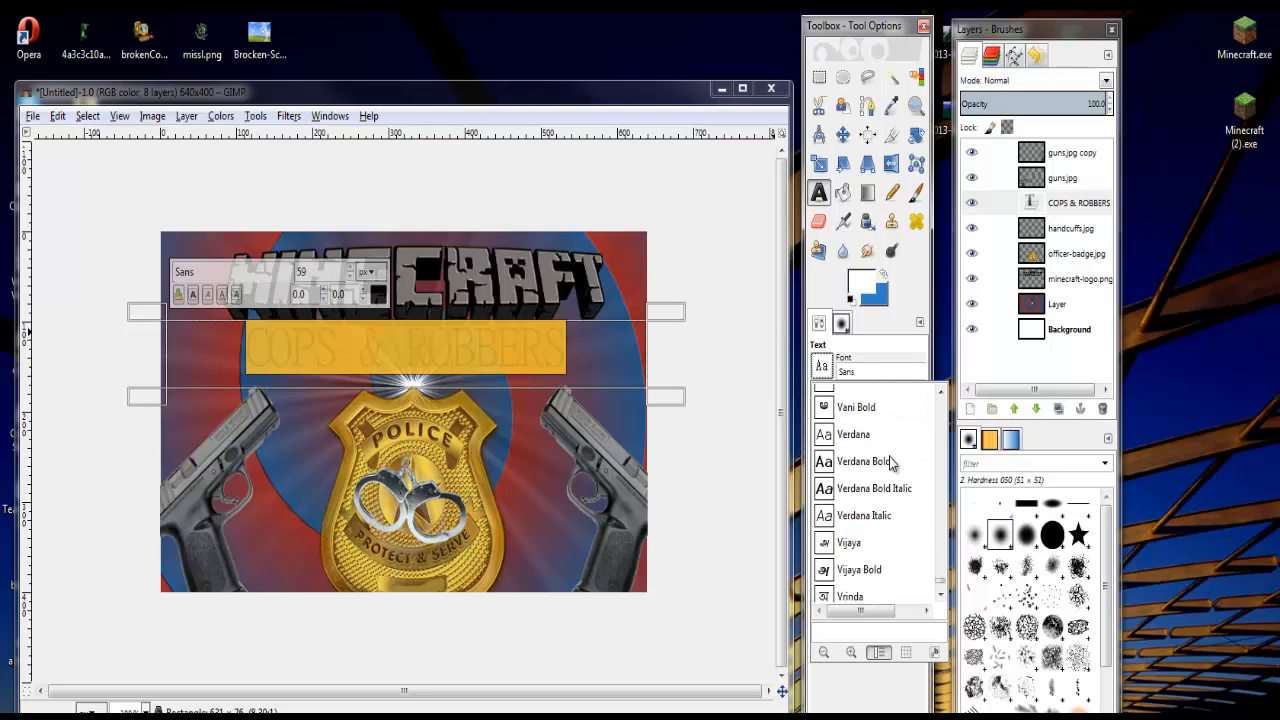
{"action": "scroll", "coordinate": [893, 477], "scroll_direction": "up", "scroll_amount": 3}
{"action": "scroll", "coordinate": [893, 477], "scroll_direction": "up", "scroll_amount": 8}
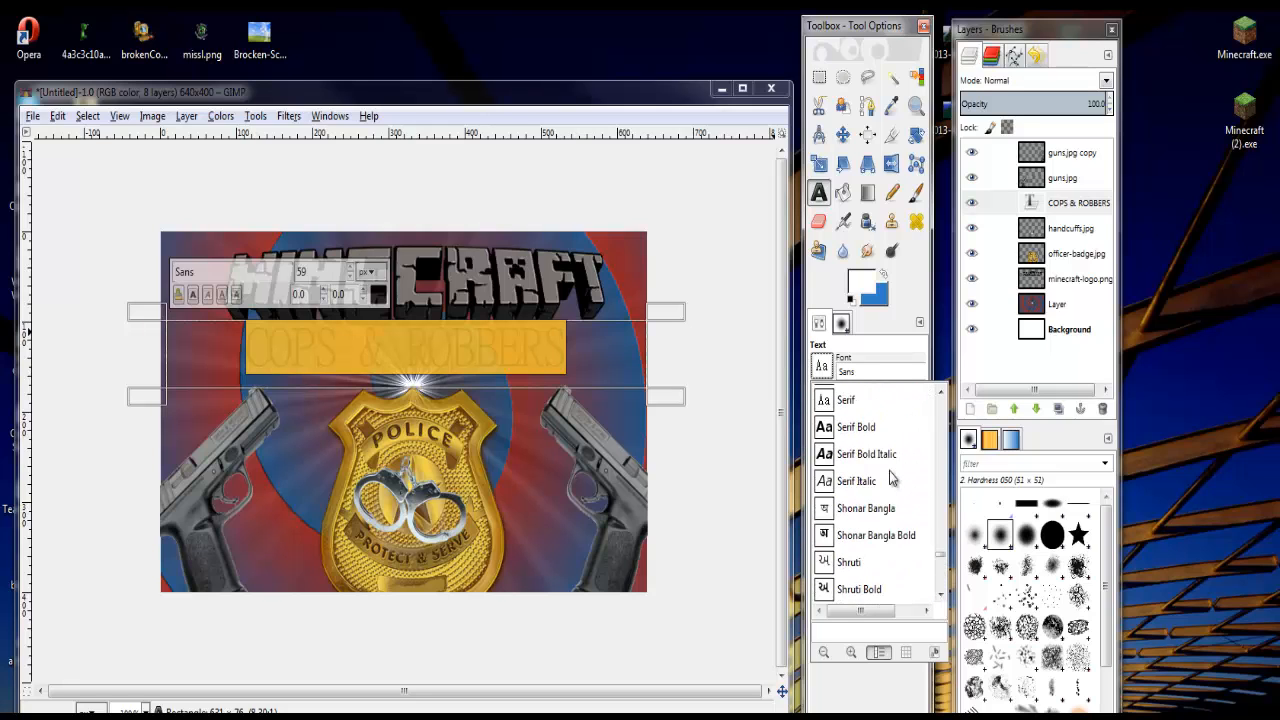
{"action": "scroll", "coordinate": [892, 478], "scroll_direction": "up", "scroll_amount": 12}
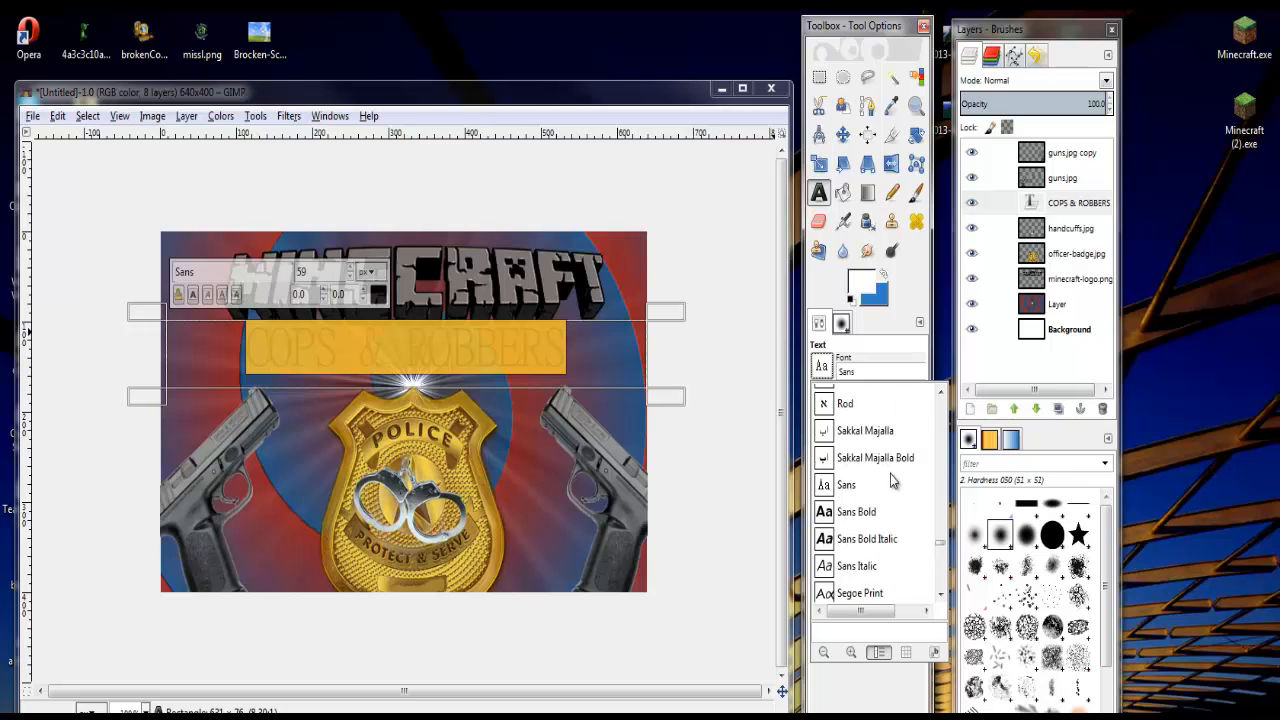
{"action": "scroll", "coordinate": [890, 474], "scroll_direction": "up", "scroll_amount": 5}
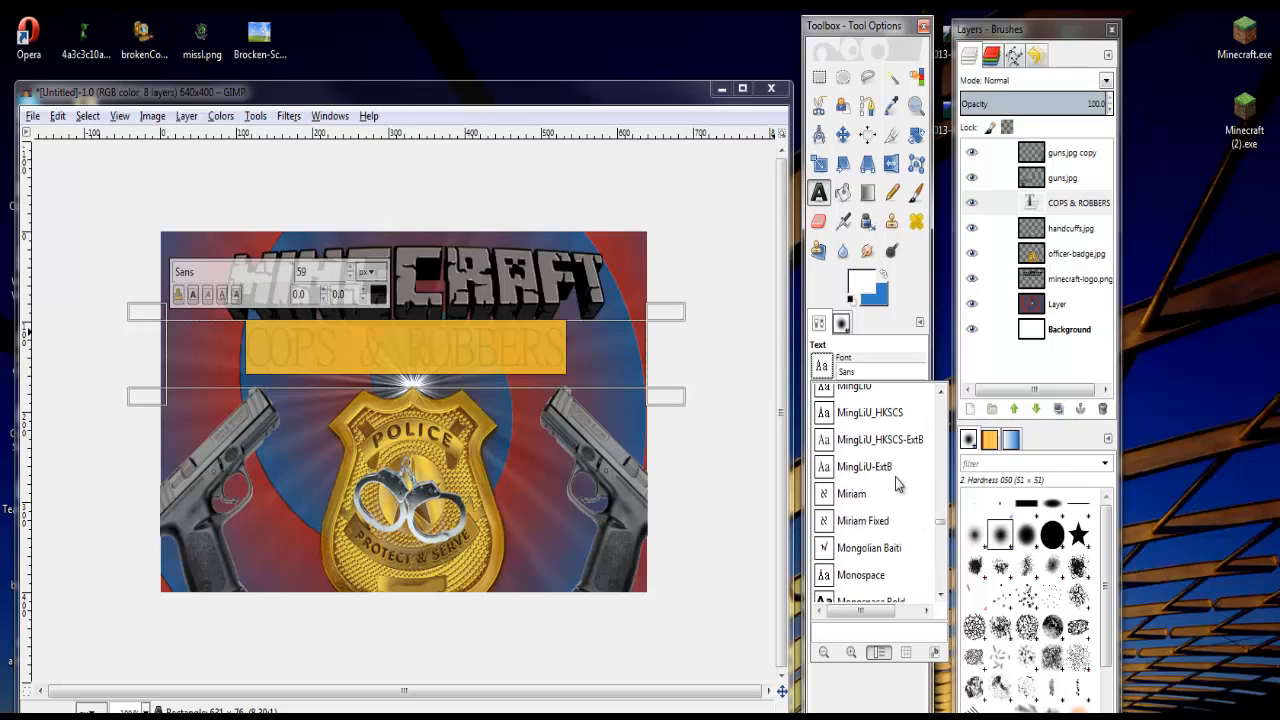
{"action": "scroll", "coordinate": [895, 478], "scroll_direction": "down", "scroll_amount": 2}
{"action": "scroll", "coordinate": [896, 482], "scroll_direction": "up", "scroll_amount": 6}
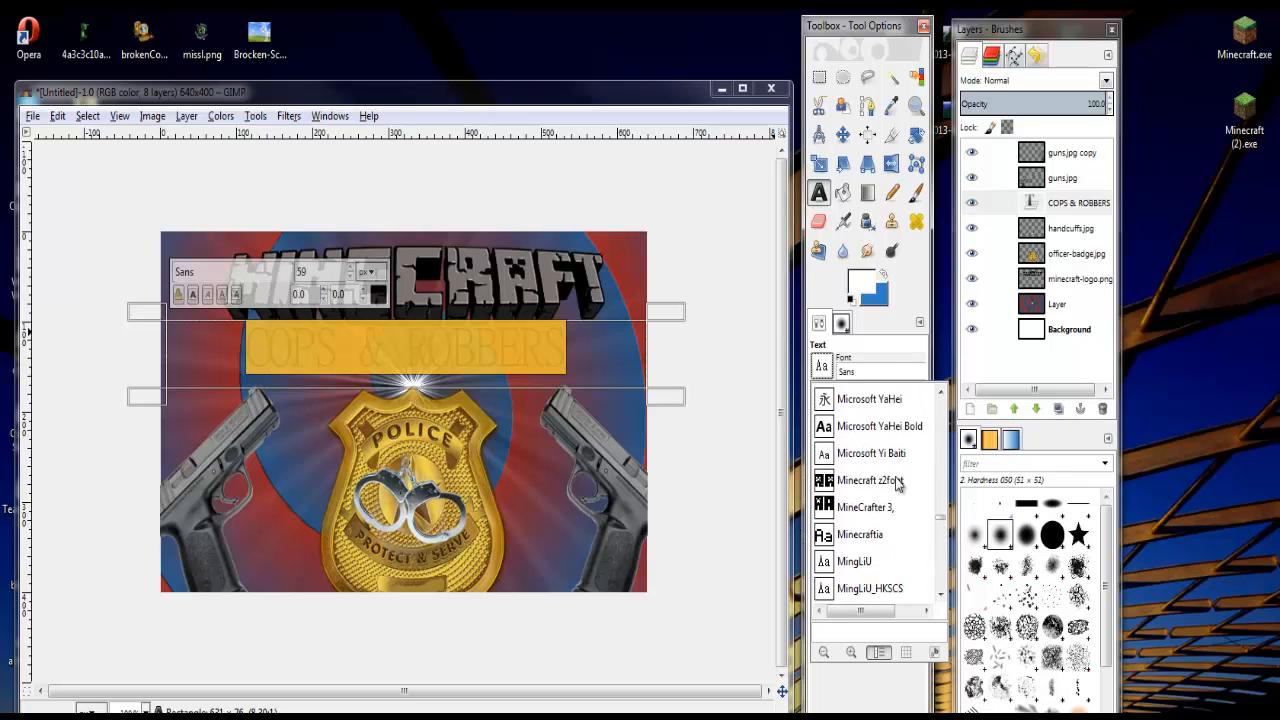
{"action": "scroll", "coordinate": [897, 483], "scroll_direction": "up", "scroll_amount": 2}
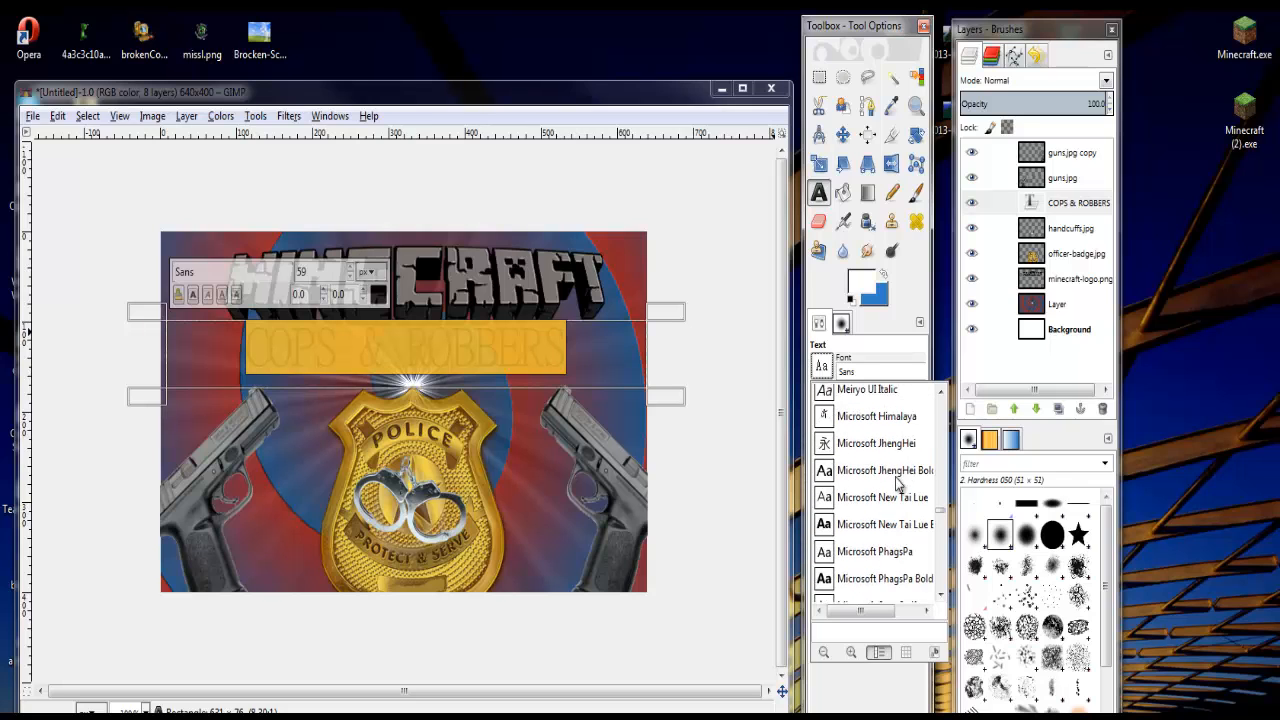
{"action": "scroll", "coordinate": [897, 483], "scroll_direction": "up", "scroll_amount": 8}
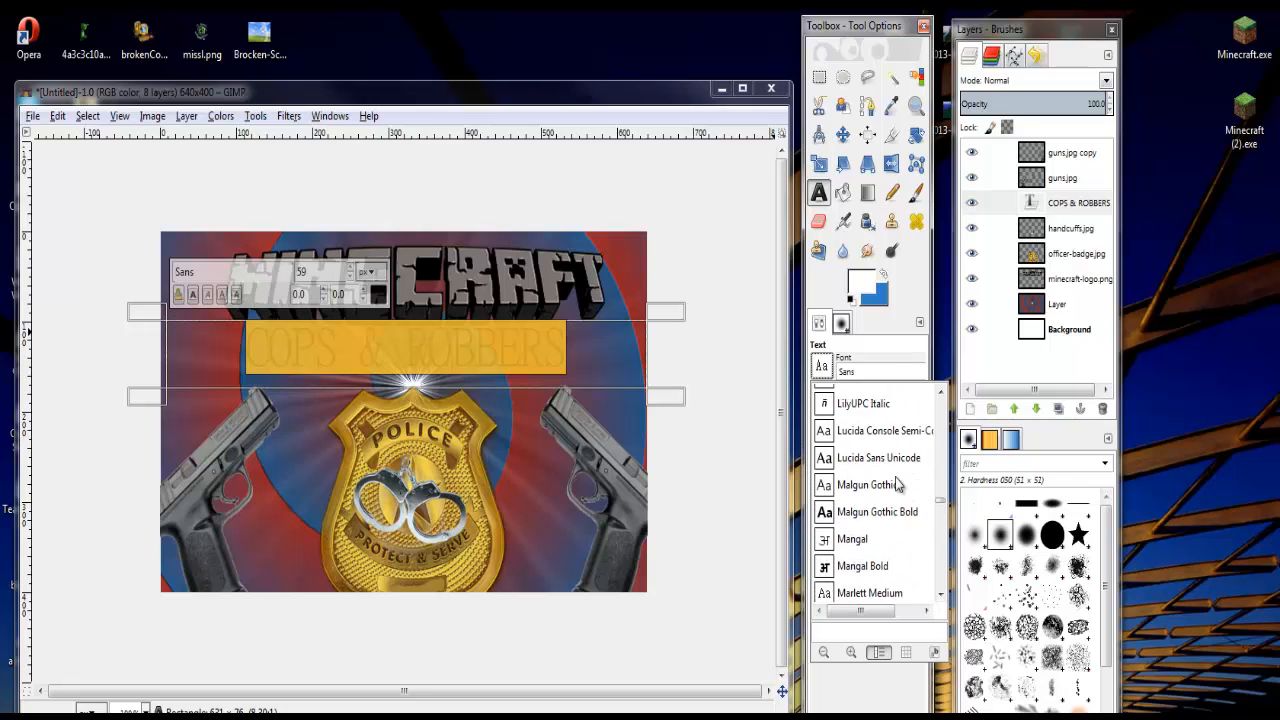
{"action": "scroll", "coordinate": [896, 480], "scroll_direction": "up", "scroll_amount": 6}
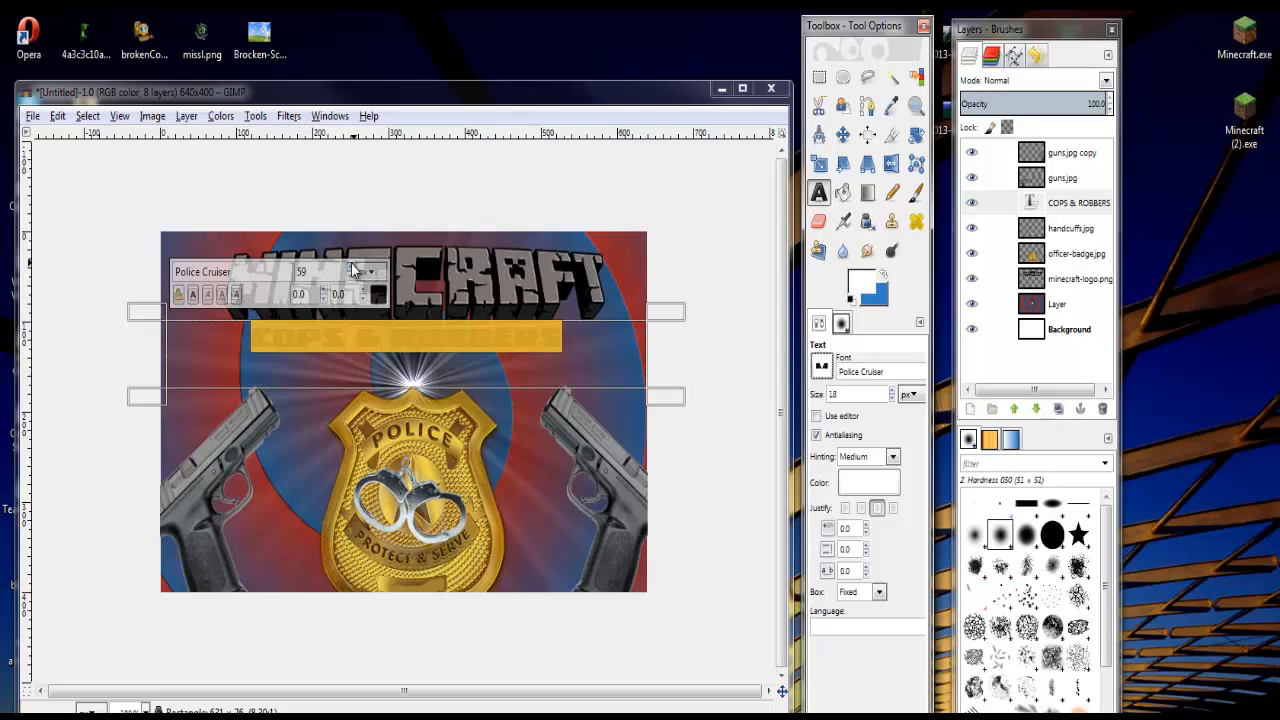
- Enlarge the title text to 87 px and move it slightly lower beneath the Minecraft logo
{"action": "scroll", "coordinate": [352, 270], "scroll_direction": "up", "scroll_amount": 20}
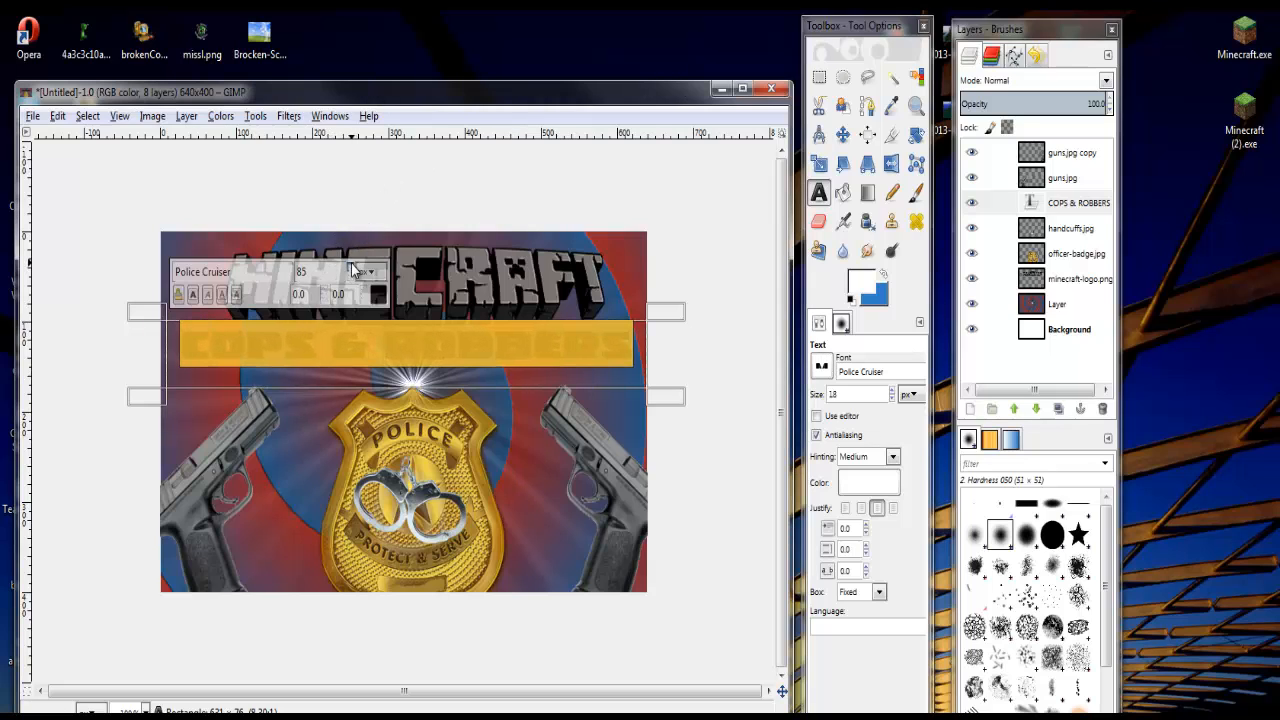
{"action": "scroll", "coordinate": [352, 270], "scroll_direction": "up", "scroll_amount": 2}
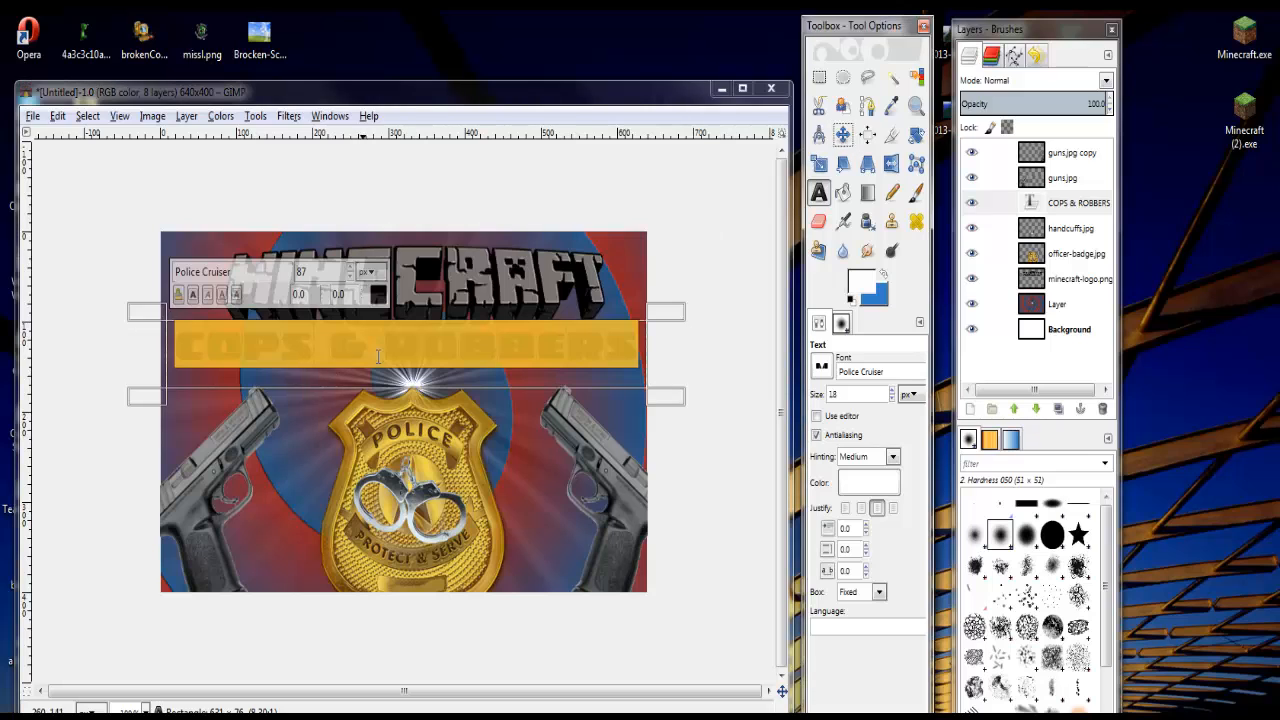
{"action": "left_click", "coordinate": [843, 134]}
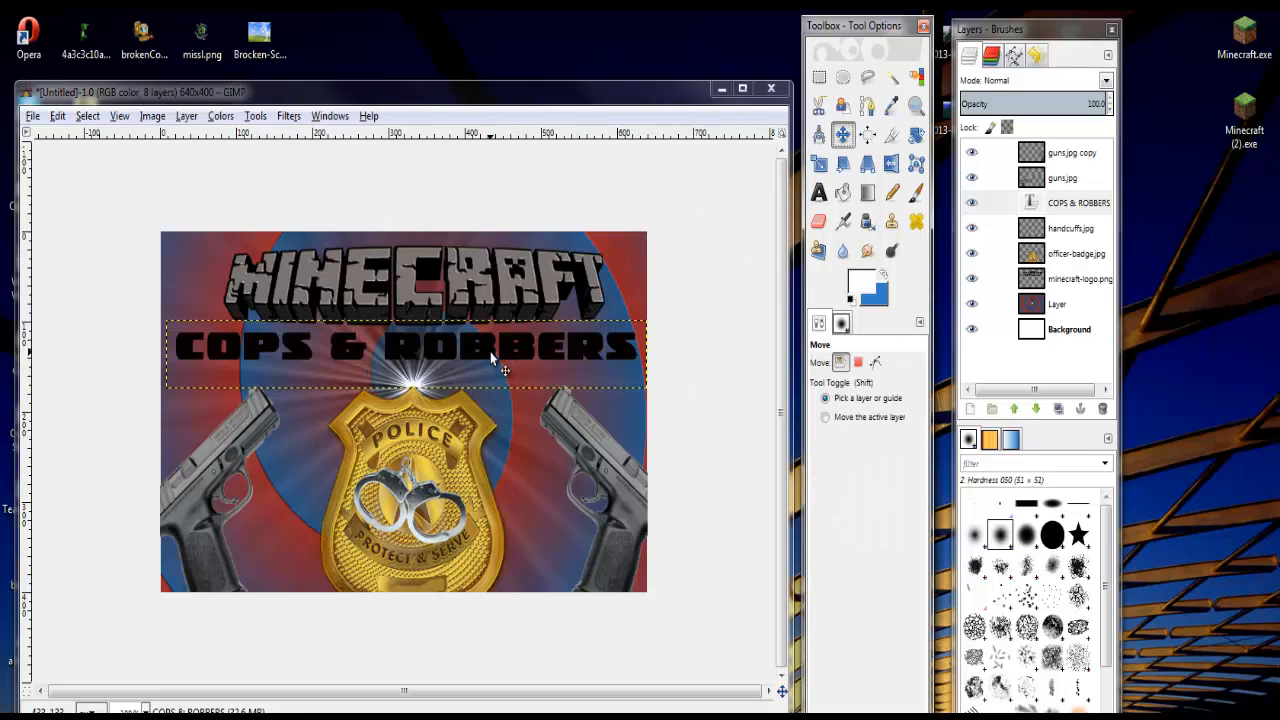
{"action": "left_click_drag", "start_coordinate": [490, 357], "coordinate": [488, 361]}
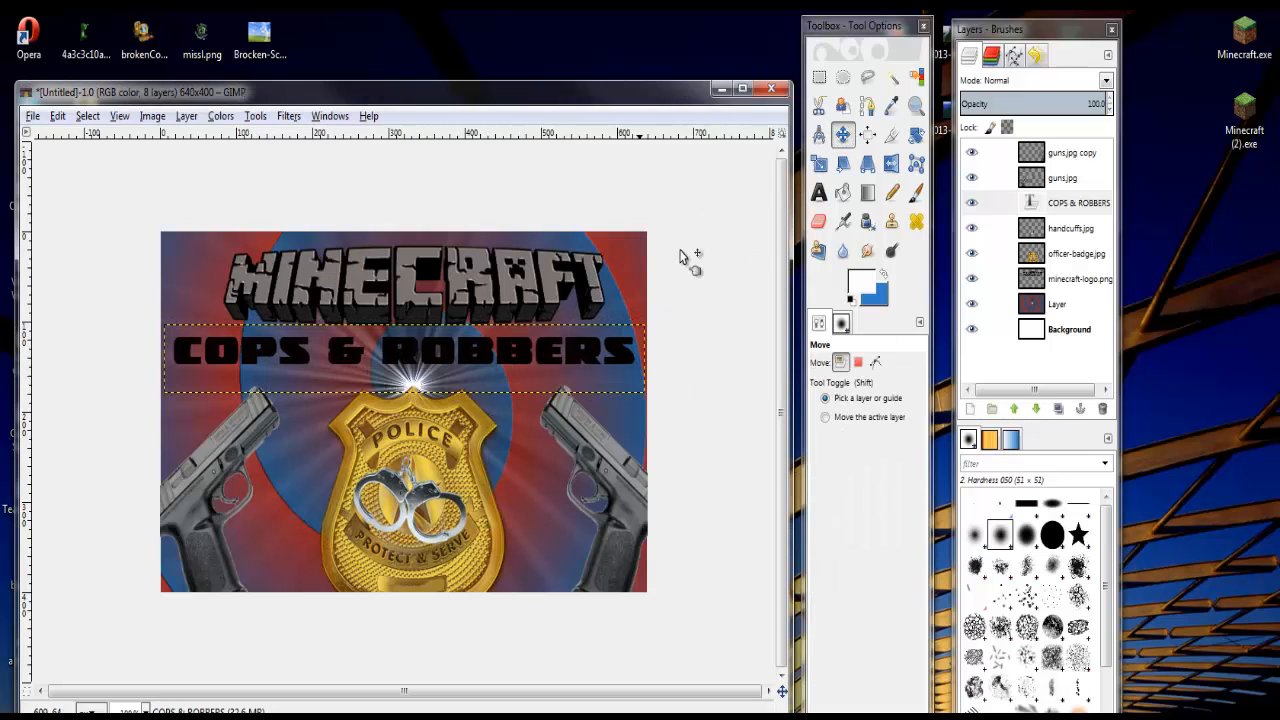
- Expand the COPS & ROBBERS text layer to the full image size
{"action": "right_click", "coordinate": [521, 353]}
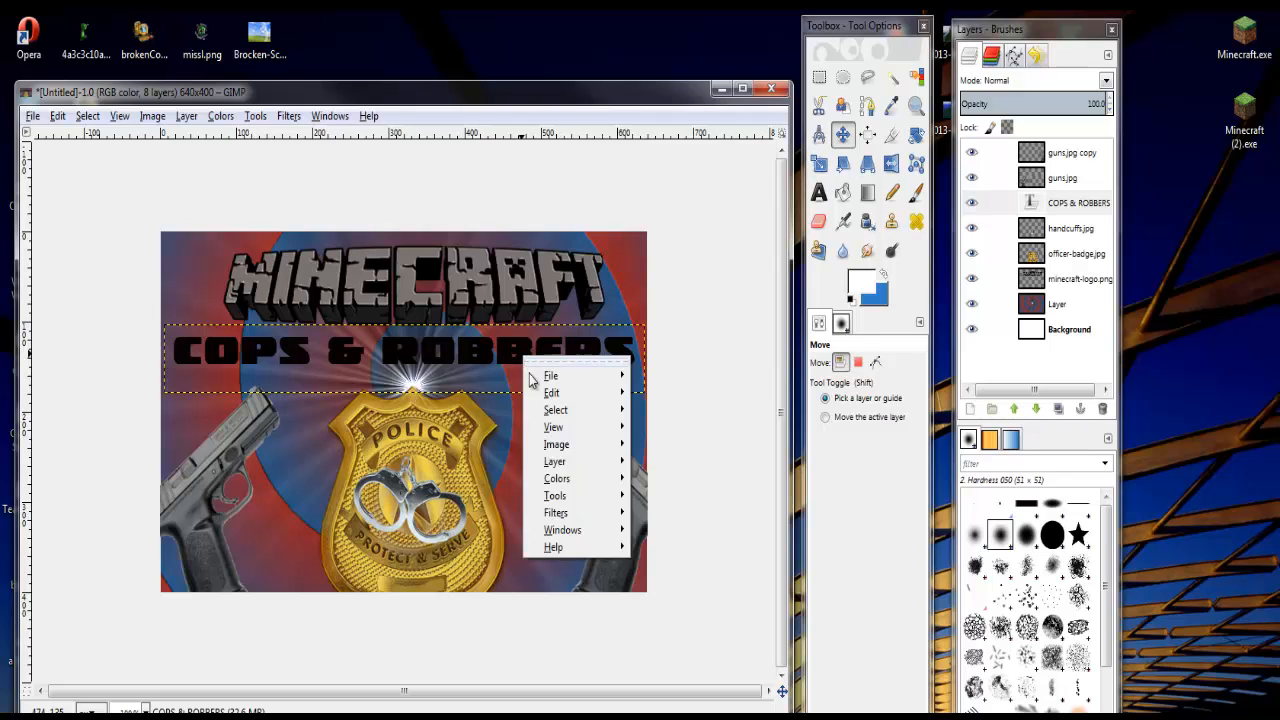
{"action": "left_click", "coordinate": [1083, 206]}
{"action": "right_click", "coordinate": [1083, 206]}
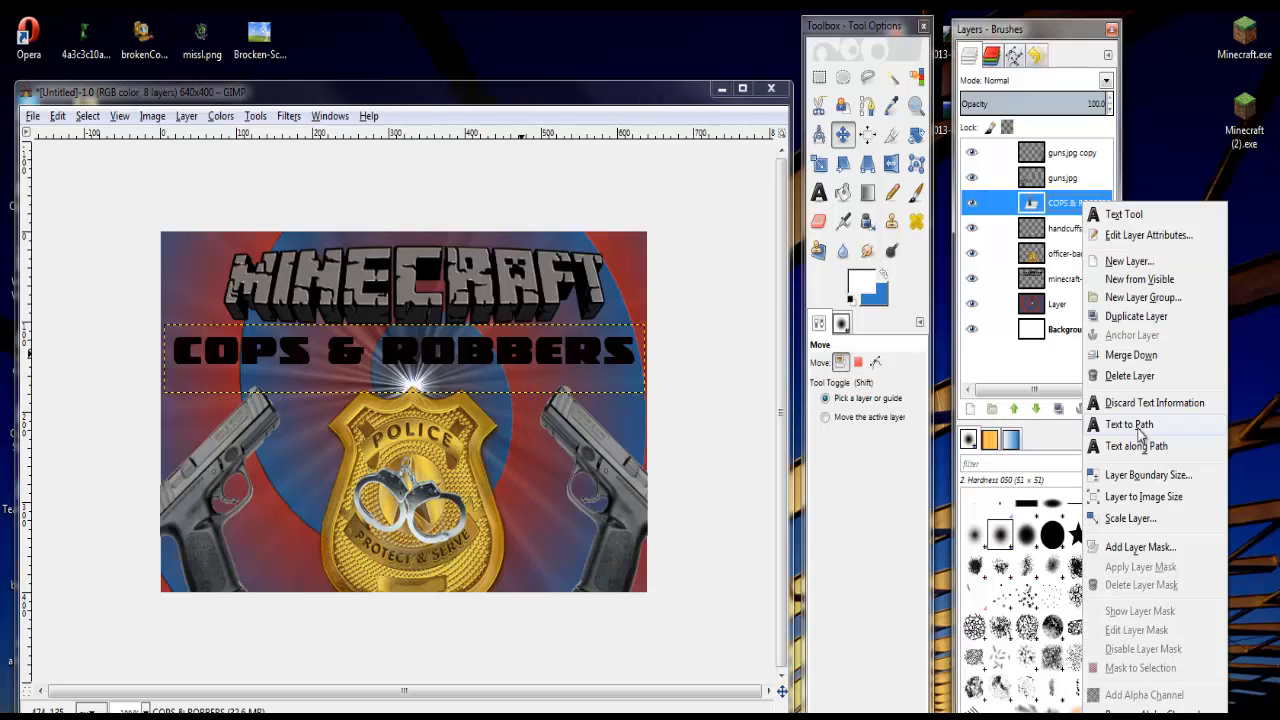
{"action": "left_click", "coordinate": [1141, 497]}
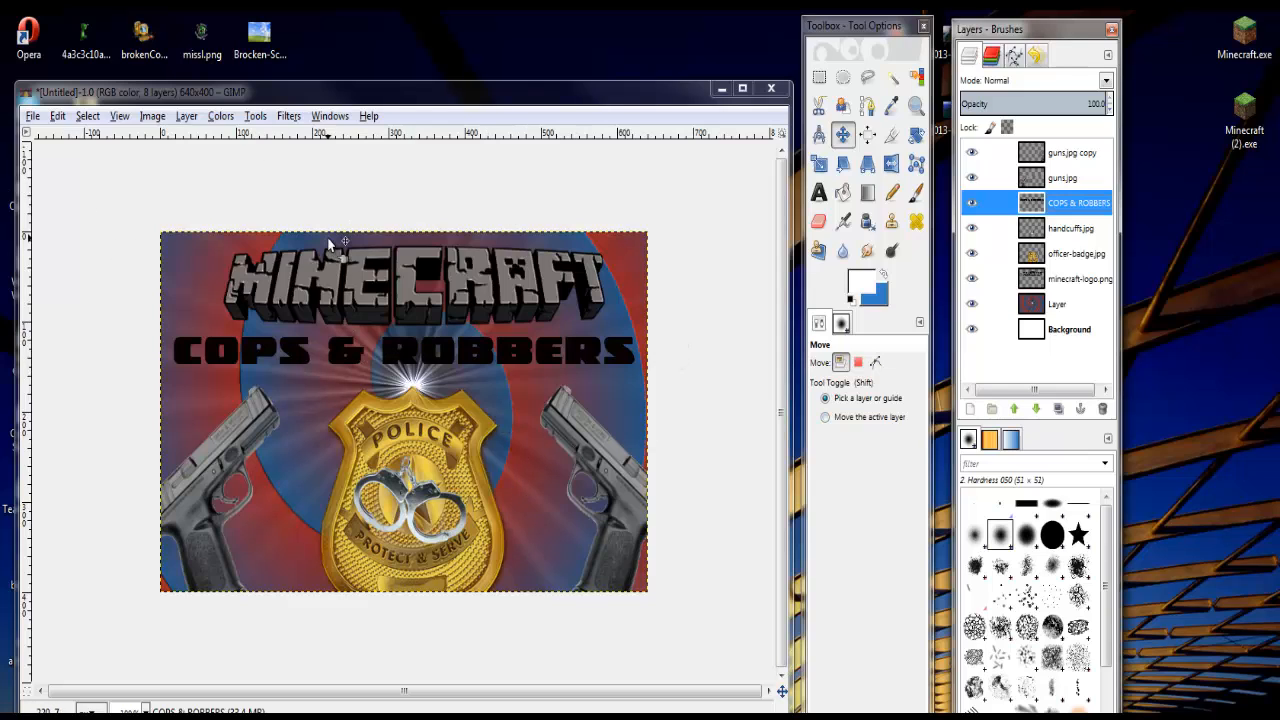
- Apply the Neon alpha-to-logo effect to the title layer with a 30-pixel effect size and a blue glow of RGB 38, 152, 255
{"action": "left_click", "coordinate": [287, 116]}
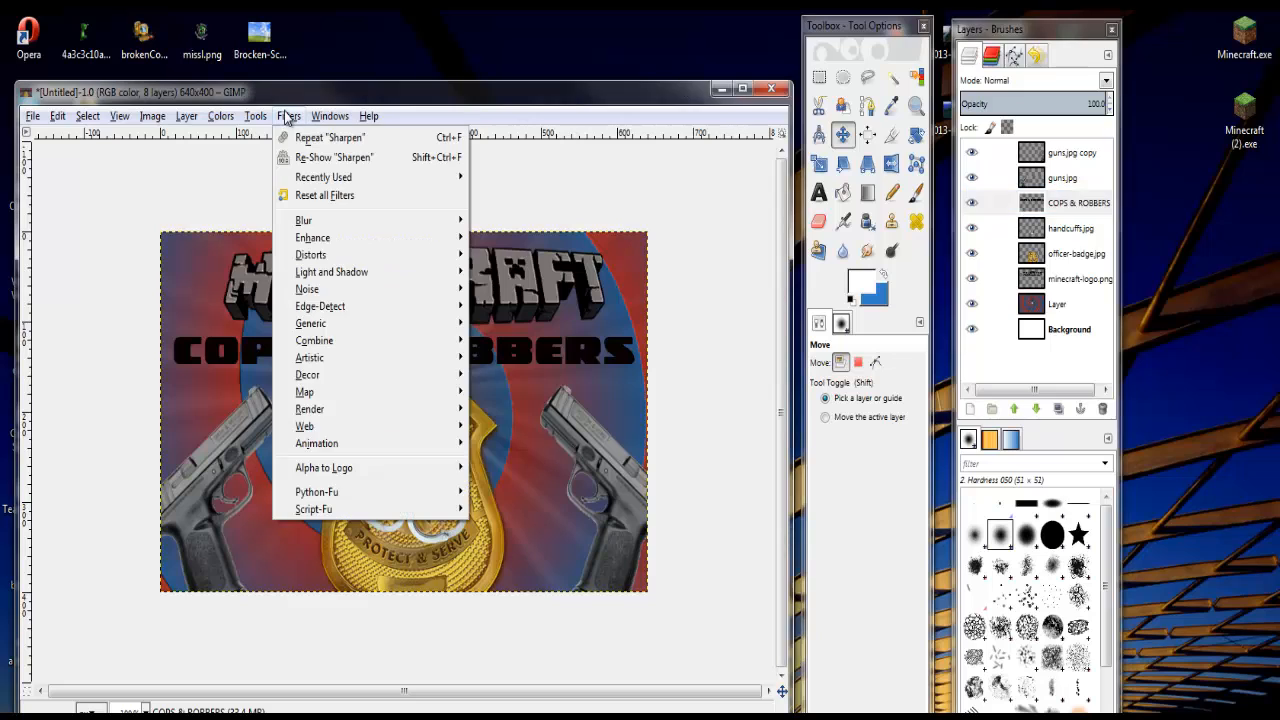
{"action": "mouse_move", "coordinate": [350, 470]}
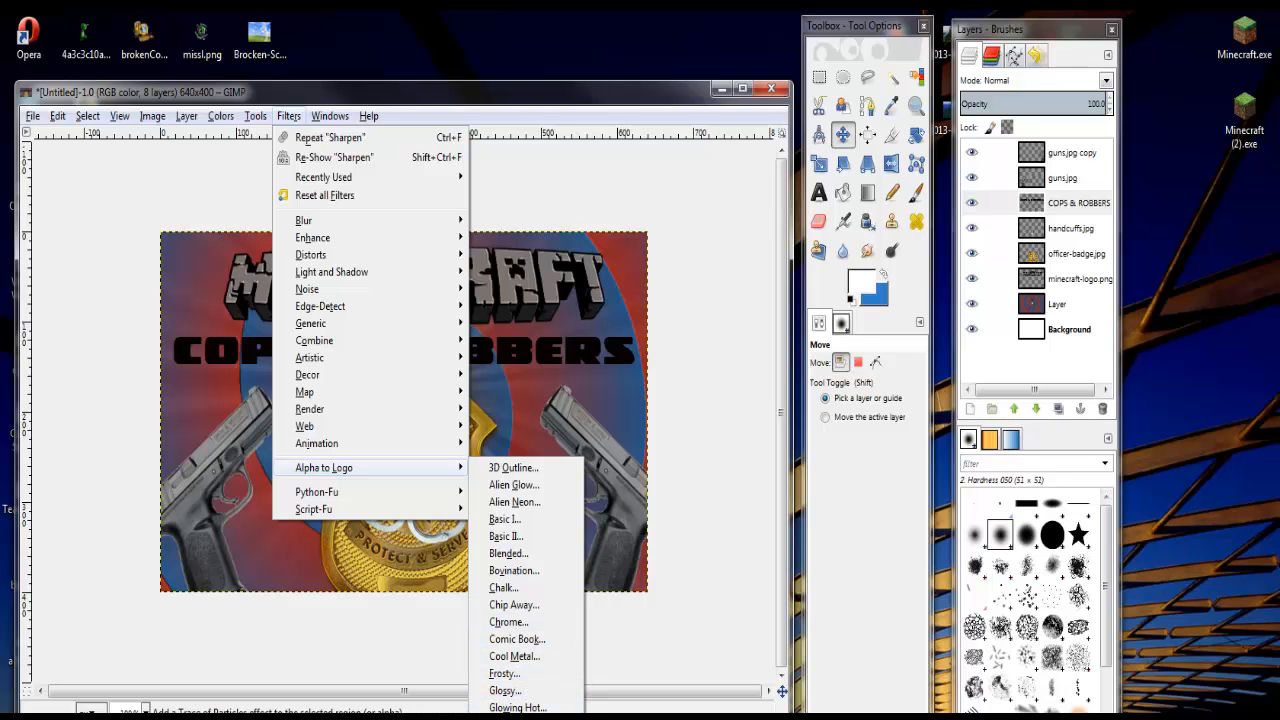
{"action": "left_click", "coordinate": [520, 717]}
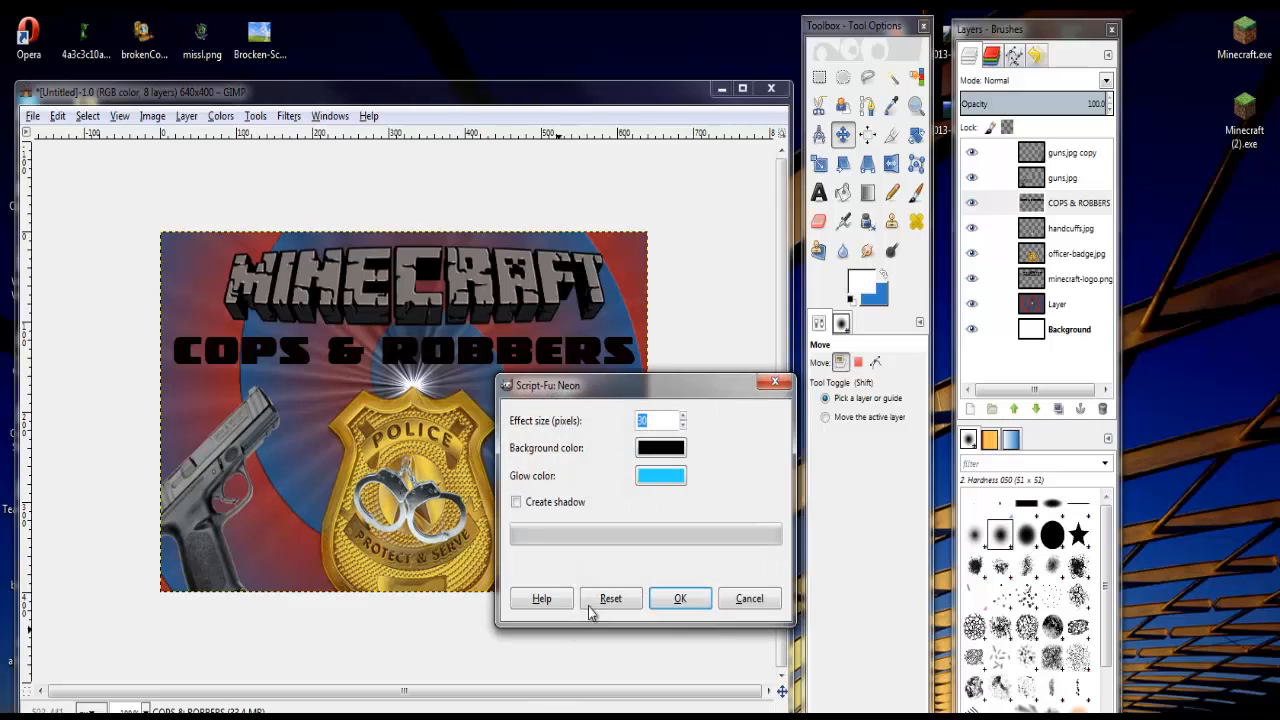
{"action": "left_click", "coordinate": [655, 477]}
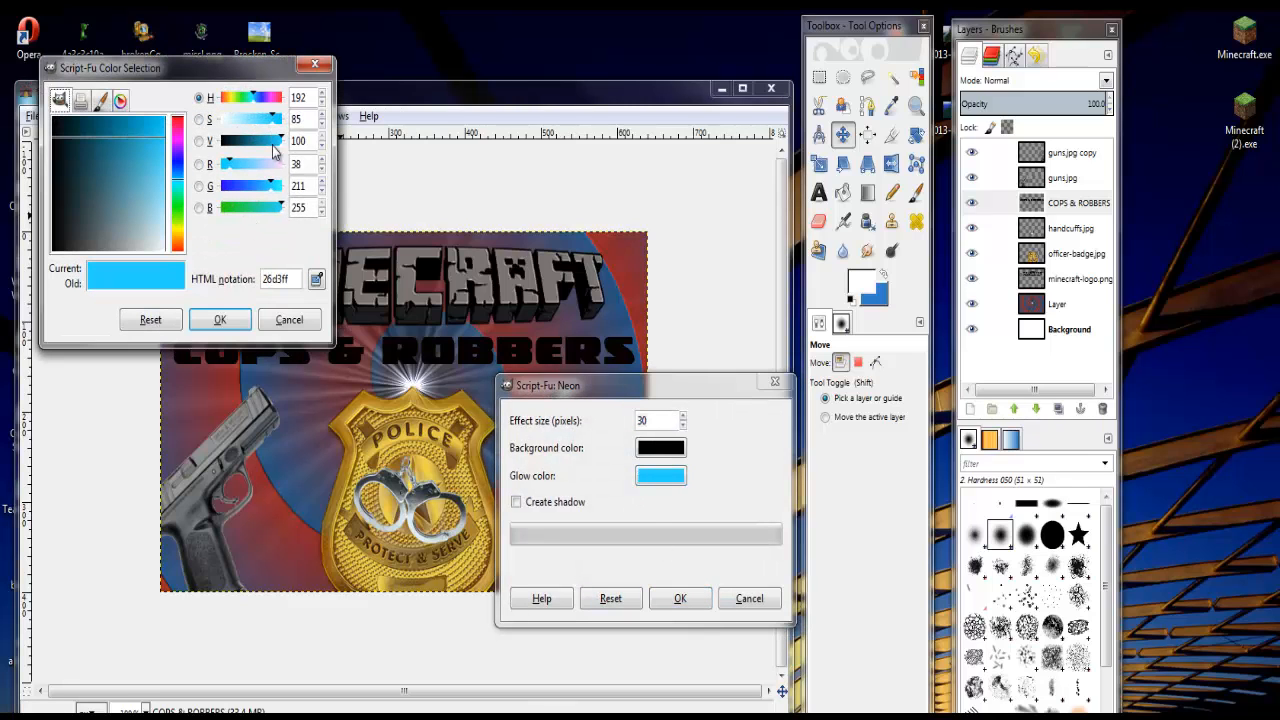
{"action": "left_click_drag", "start_coordinate": [244, 182], "coordinate": [257, 186]}
{"action": "left_click", "coordinate": [220, 319]}
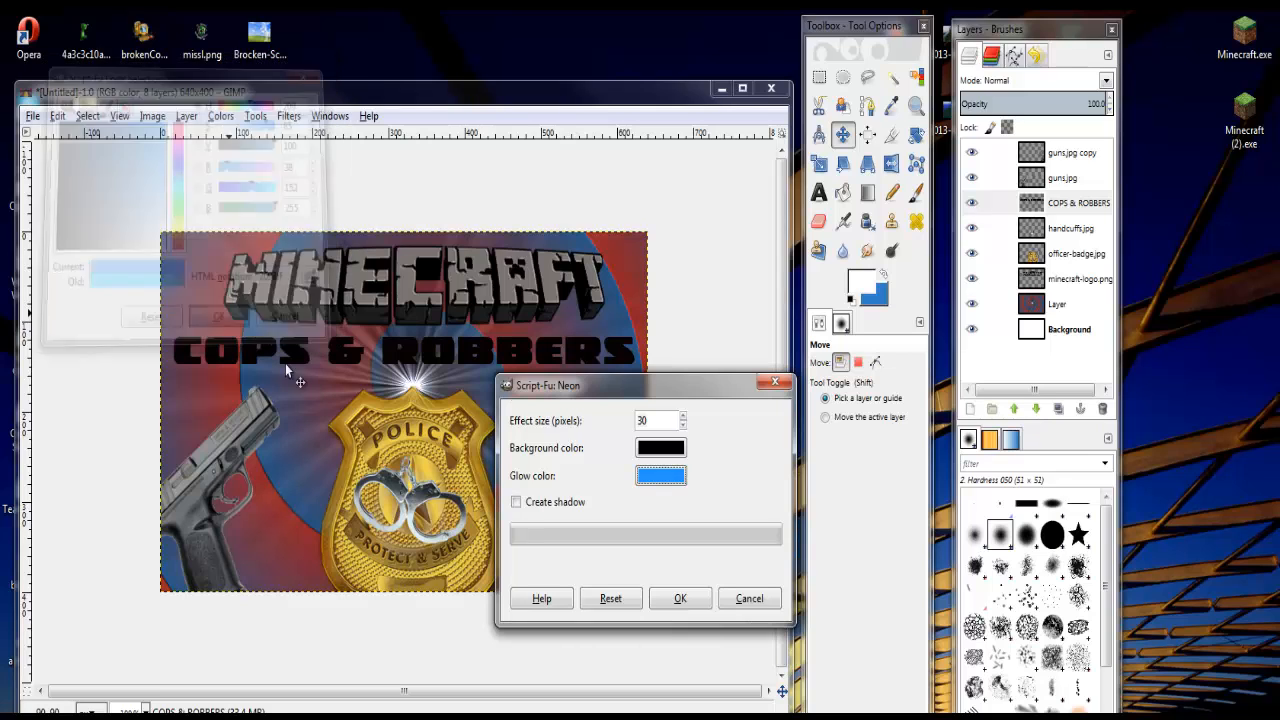
{"action": "left_click", "coordinate": [680, 598]}
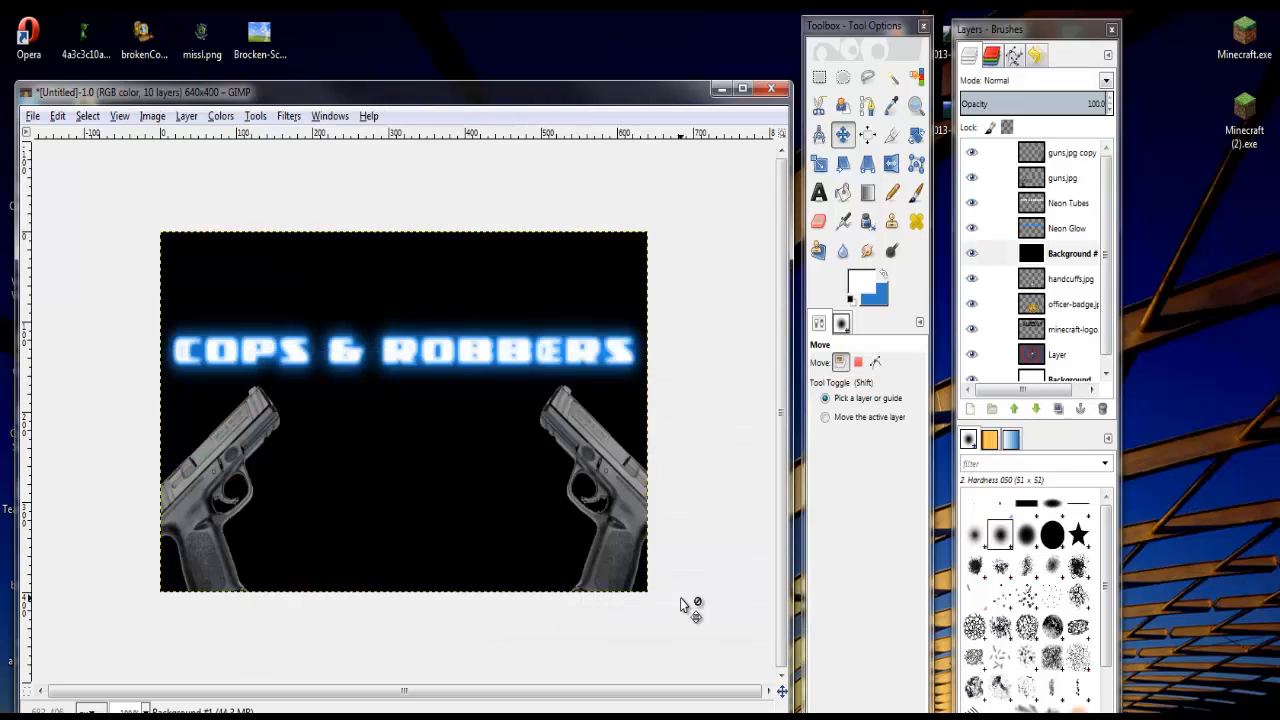
- Delete the black background layer generated by the Neon effect
{"action": "right_click", "coordinate": [1063, 261]}
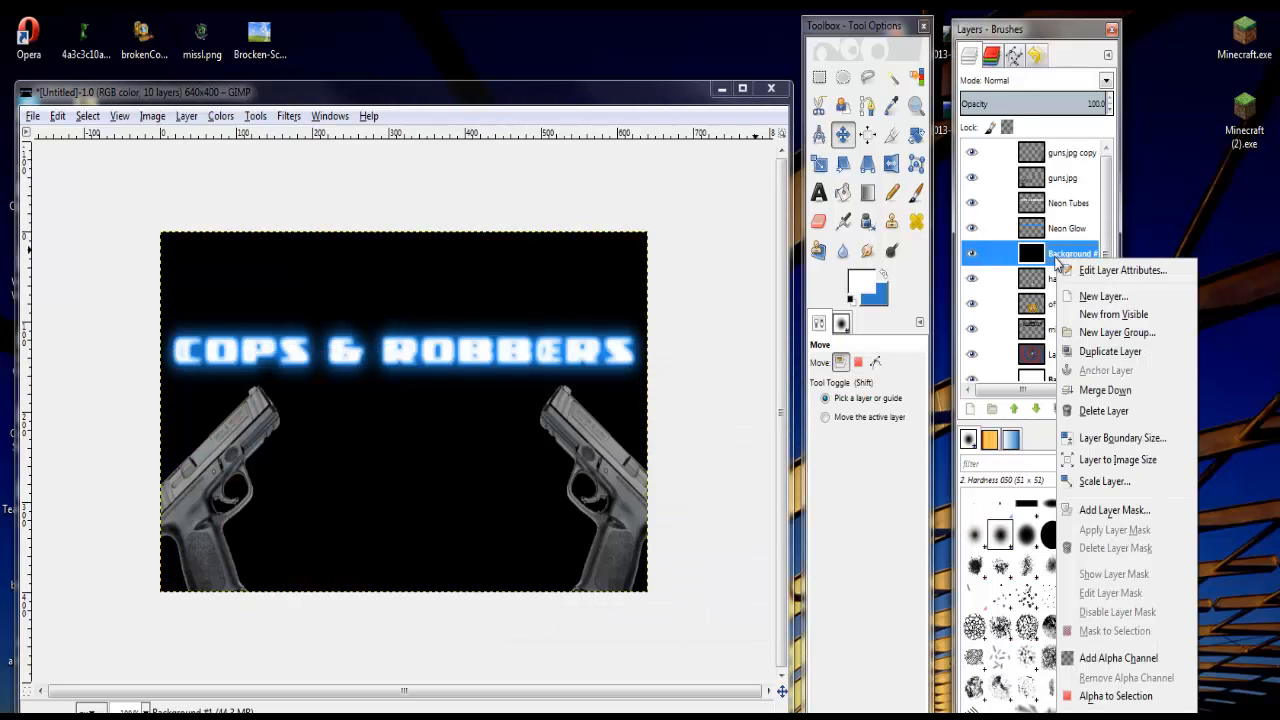
{"action": "left_click", "coordinate": [1080, 411]}
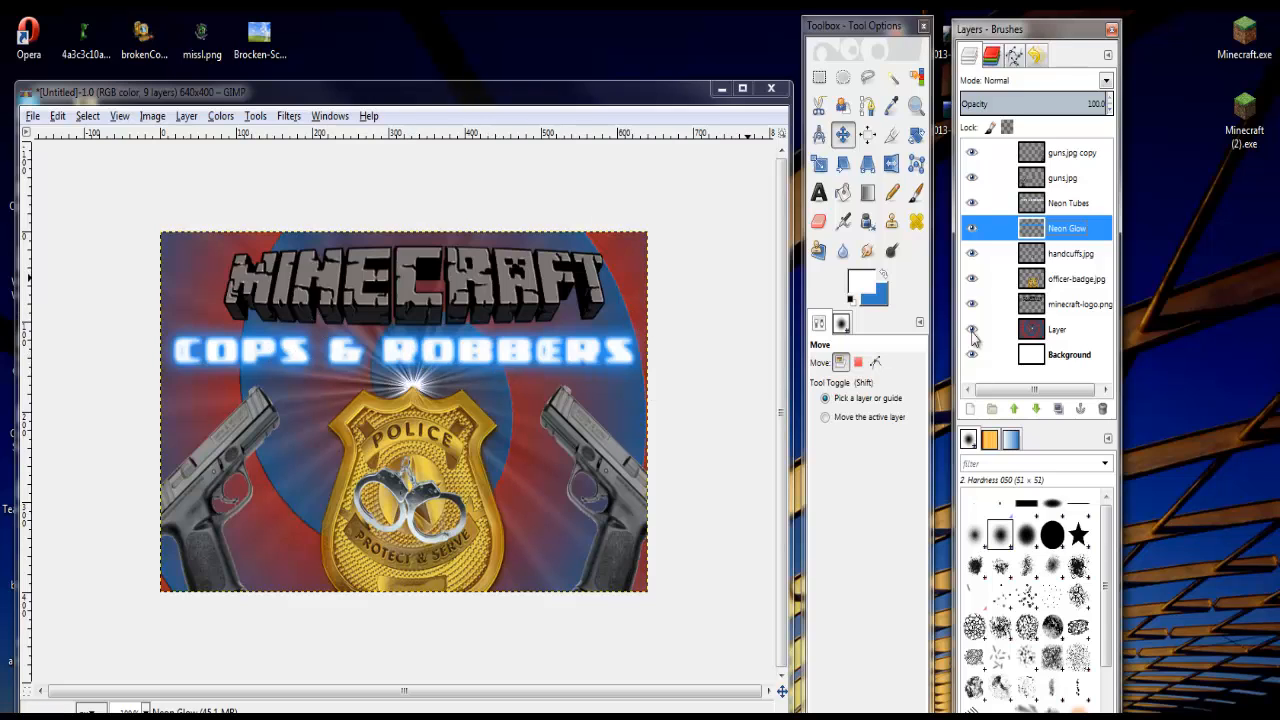
{"action": "right_click", "coordinate": [1060, 382]}
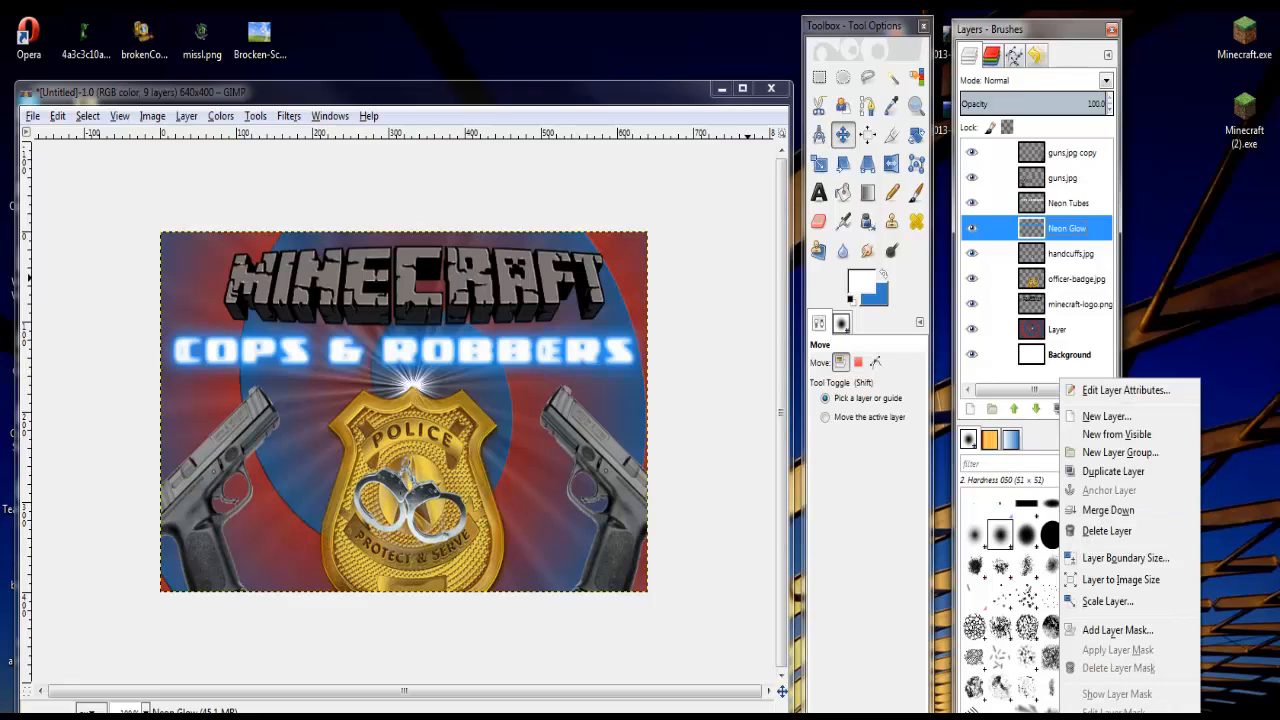
- Flatten all the layers of the image into a single background layer
{"action": "left_click", "coordinate": [1108, 716]}
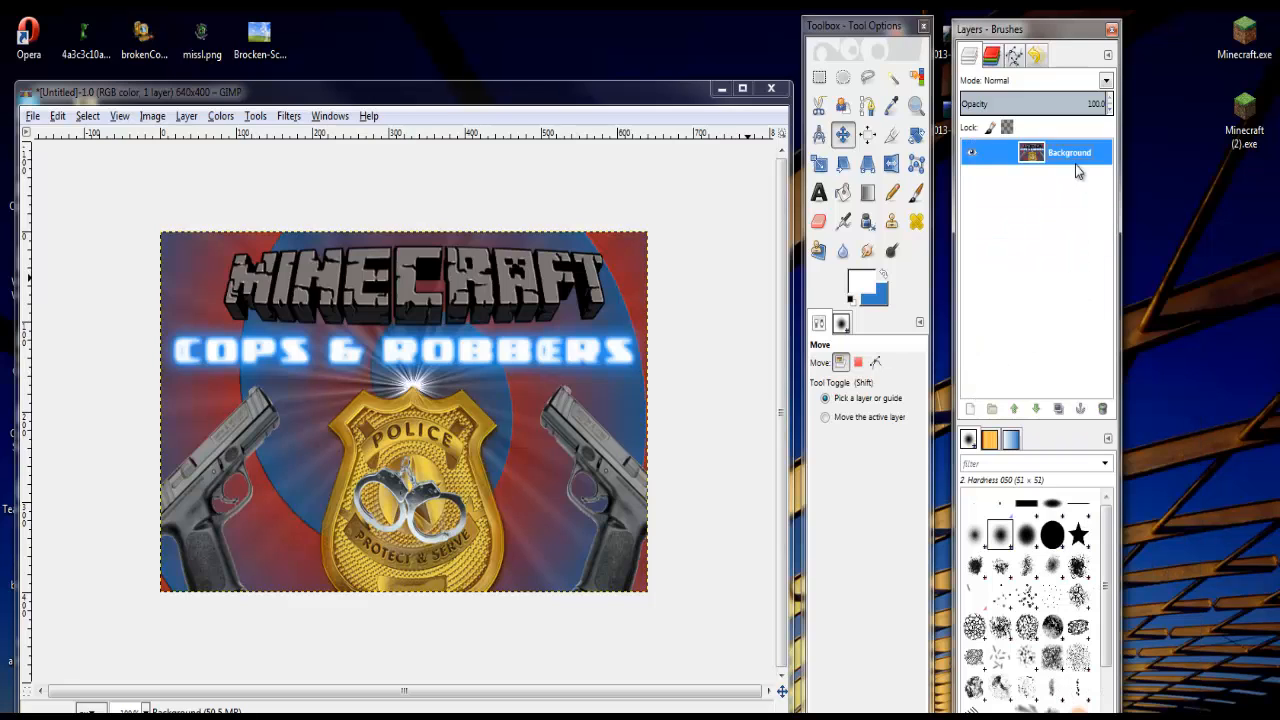
- Apply a black Fuzzy Border with a border size of 12 to the image, with Work on copy and Flatten image turned off
{"action": "left_click", "coordinate": [289, 117]}
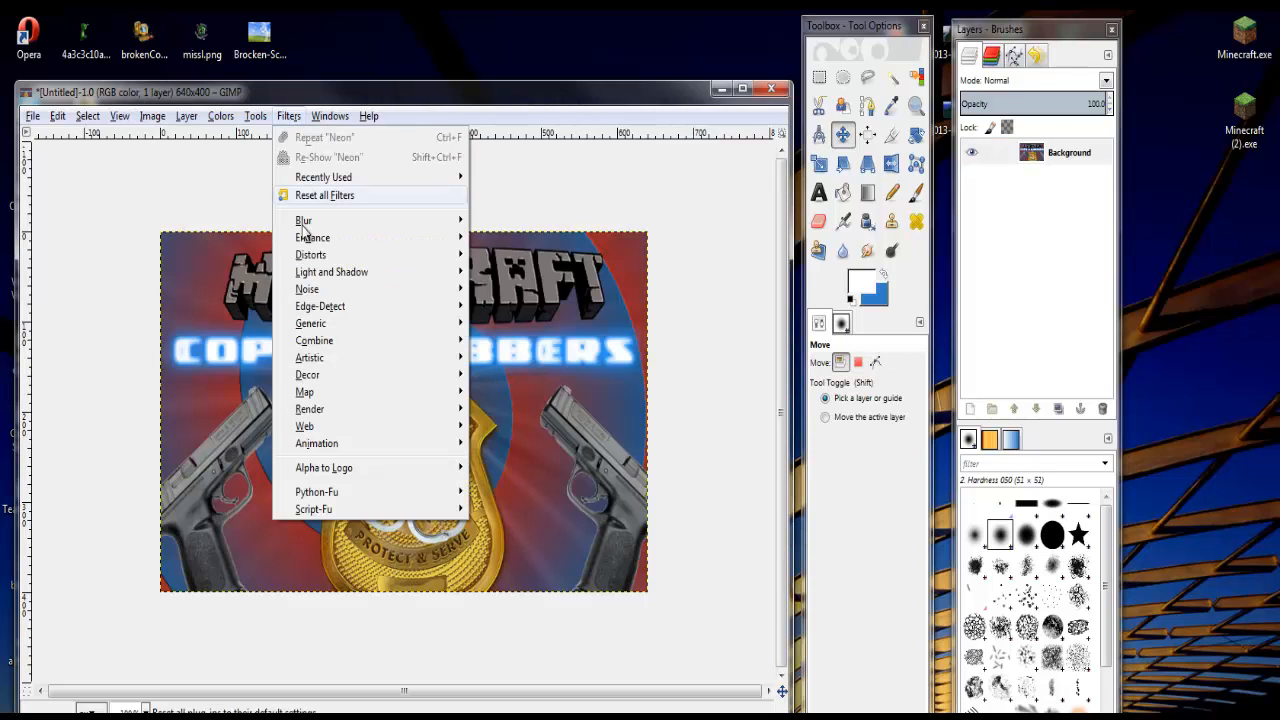
{"action": "mouse_move", "coordinate": [337, 382]}
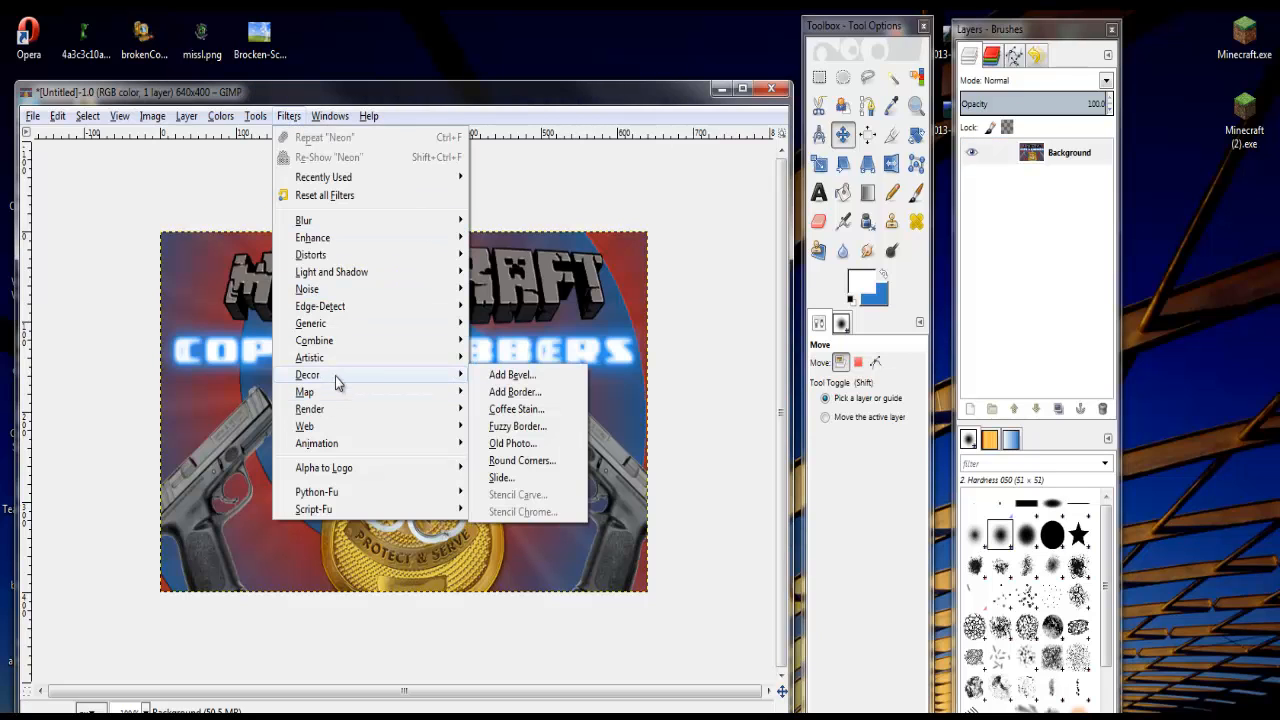
{"action": "left_click", "coordinate": [533, 428]}
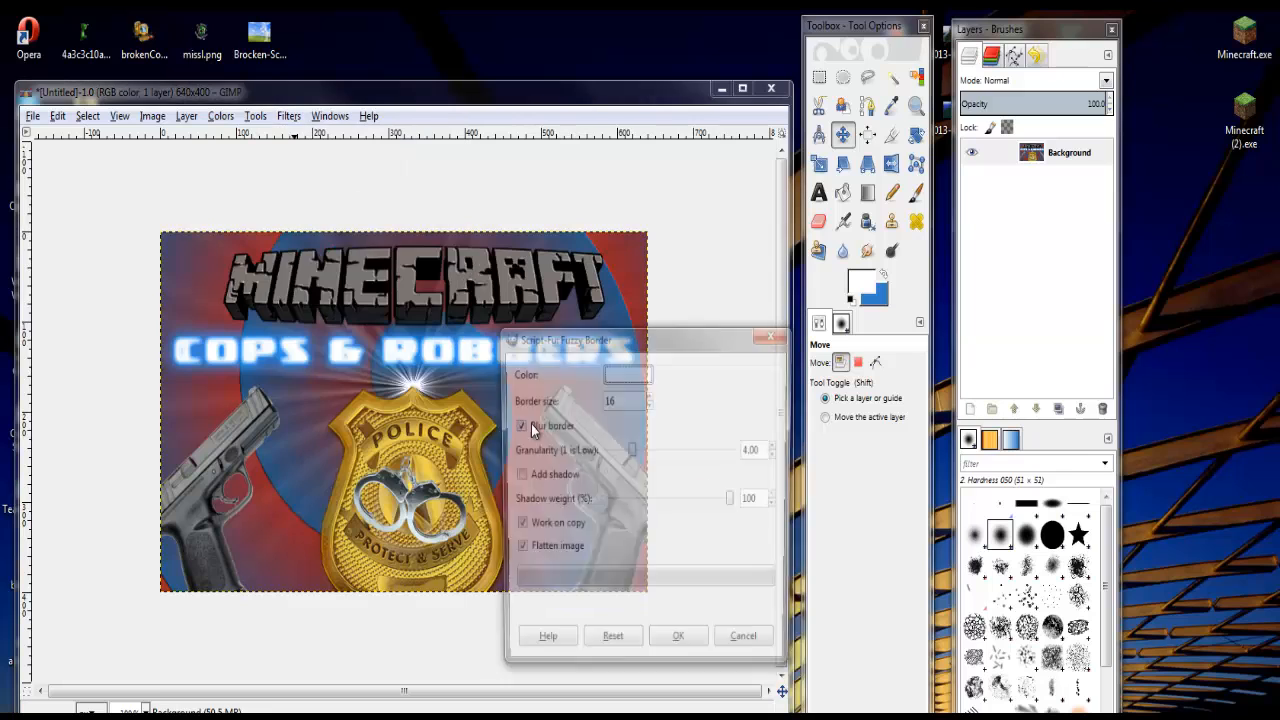
{"action": "left_click", "coordinate": [622, 374]}
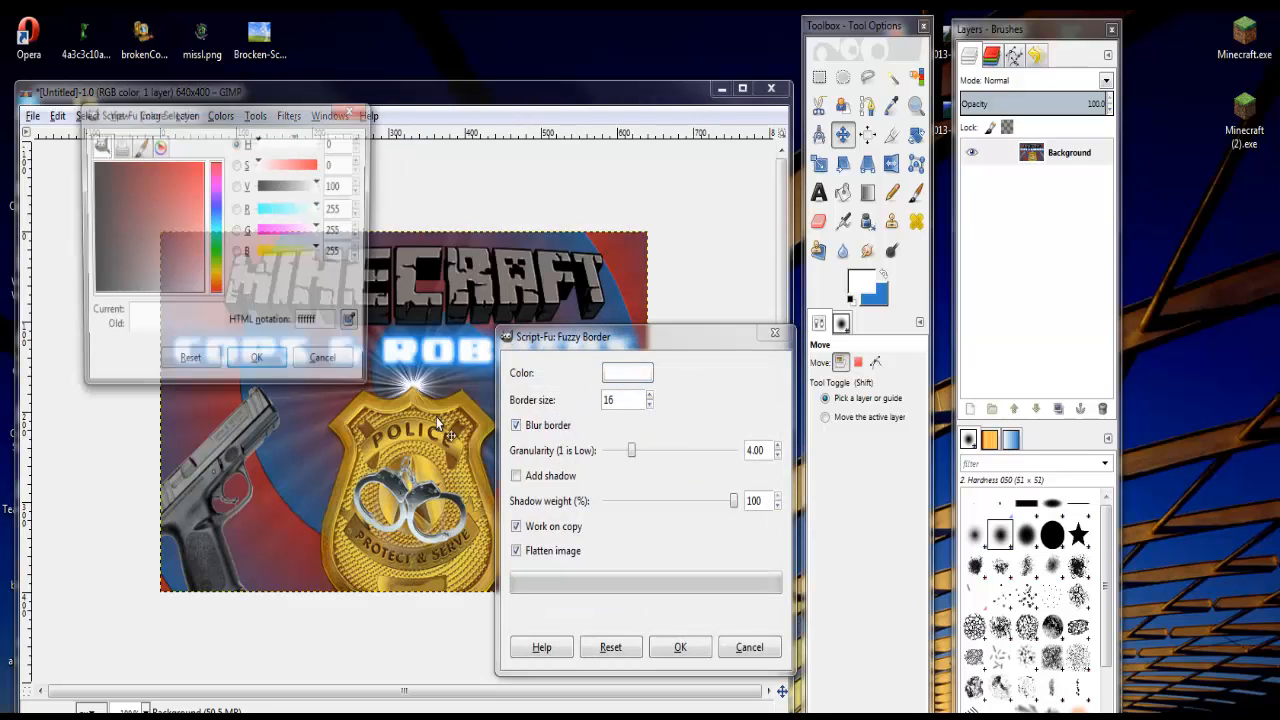
{"action": "left_click", "coordinate": [215, 292]}
{"action": "left_click_drag", "start_coordinate": [196, 254], "coordinate": [3, 150]}
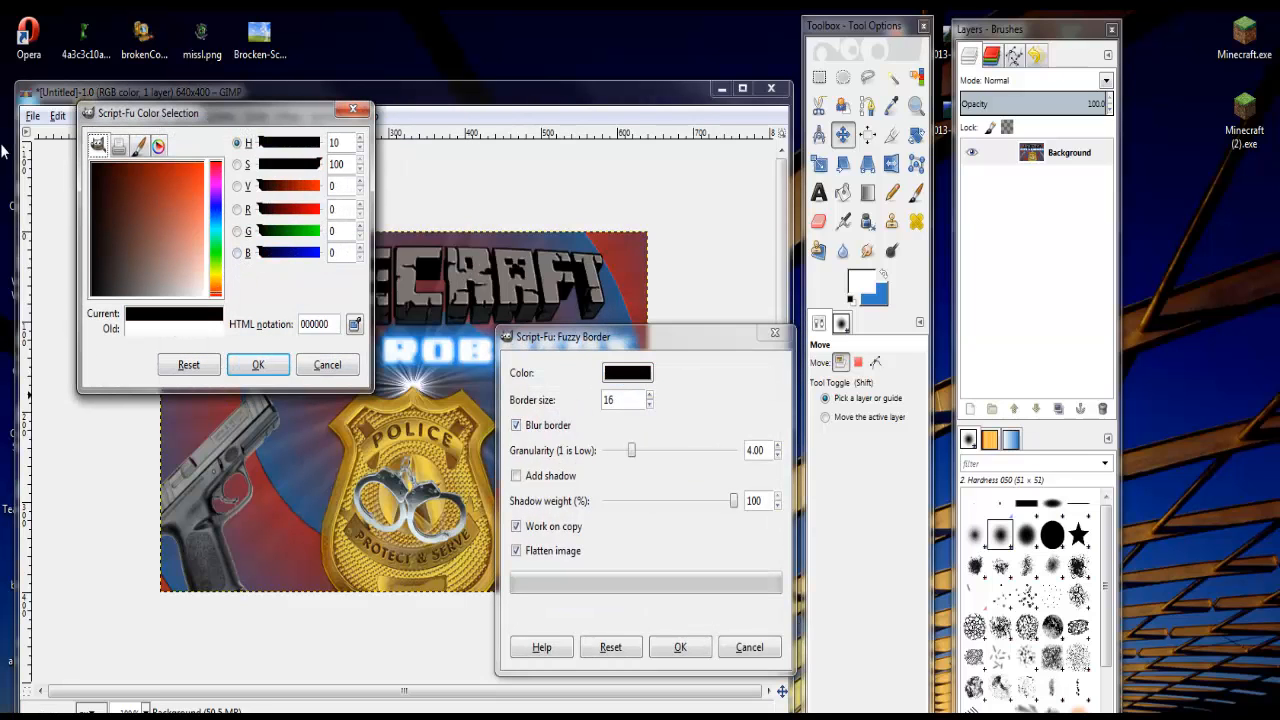
{"action": "left_click", "coordinate": [258, 364]}
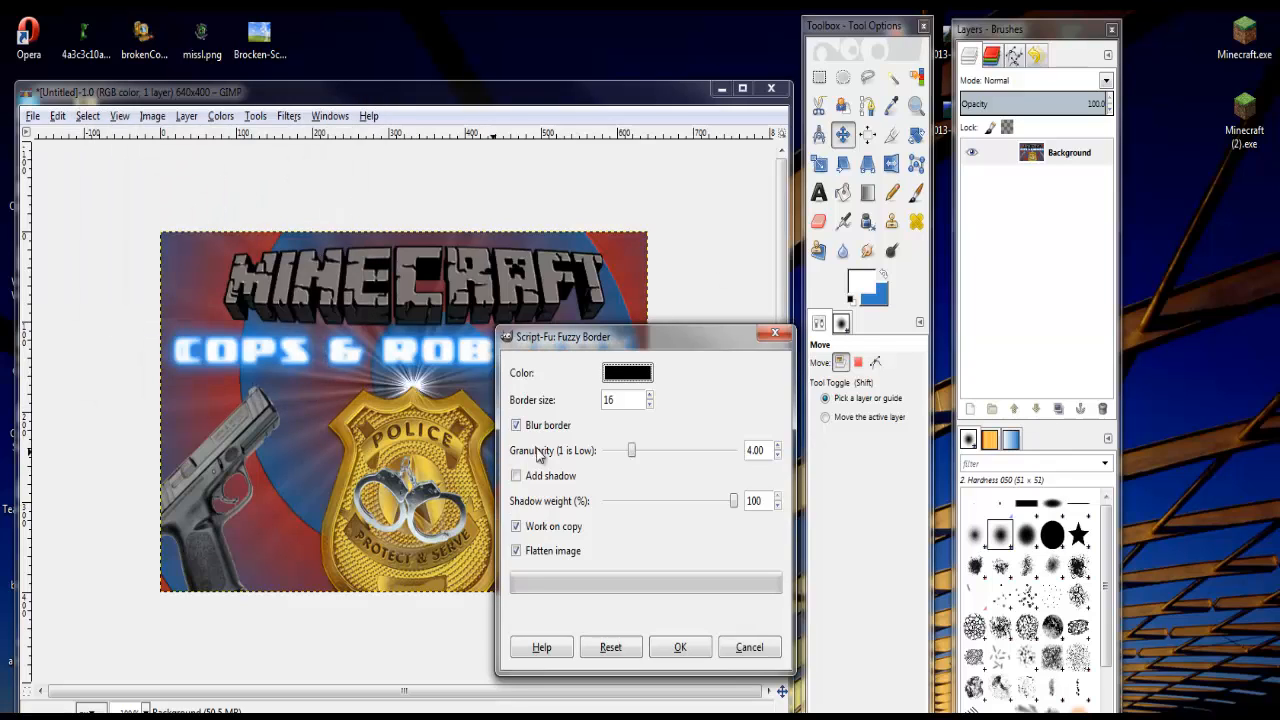
{"action": "left_click", "coordinate": [648, 405]}
{"action": "left_click", "coordinate": [559, 531]}
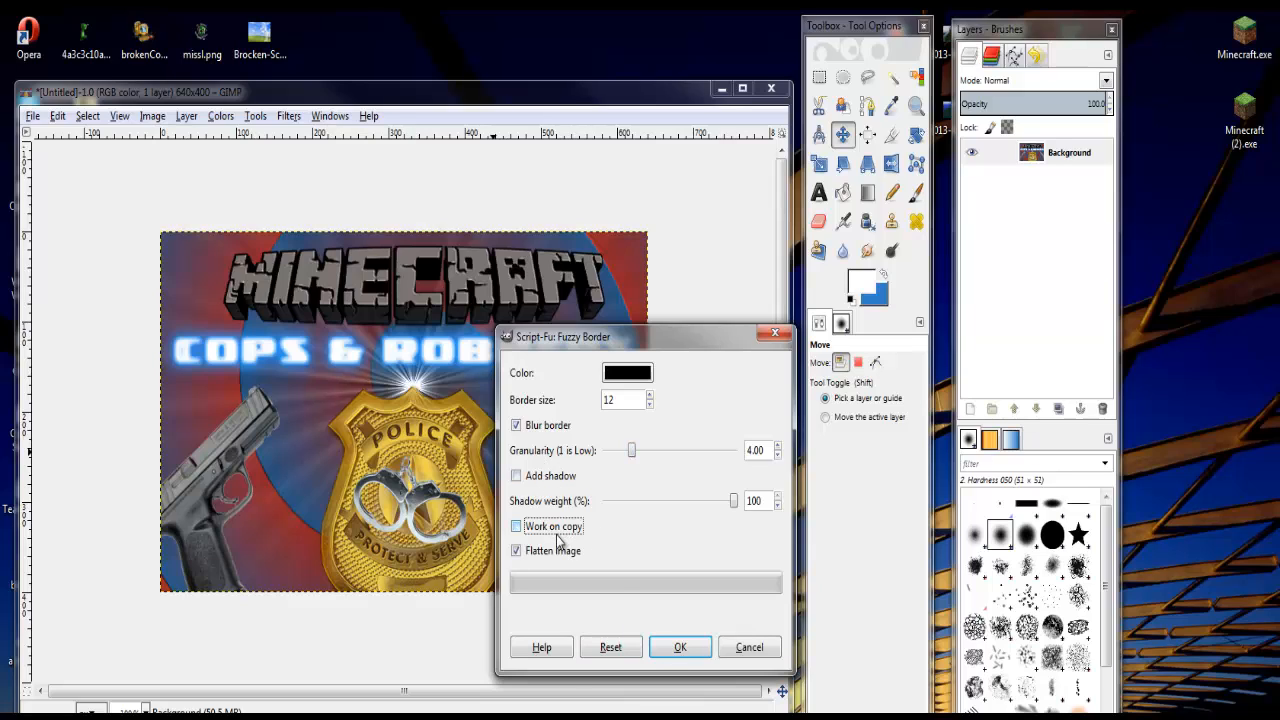
{"action": "left_click", "coordinate": [527, 551]}
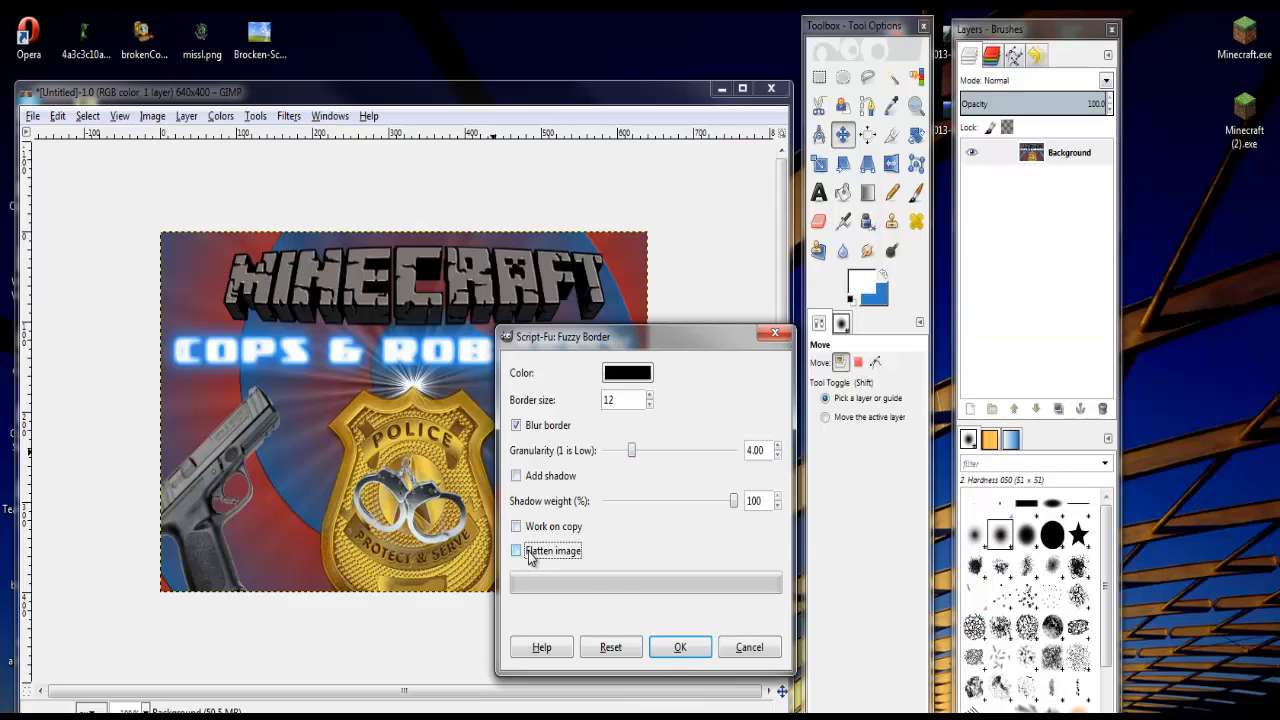
{"action": "left_click", "coordinate": [679, 646]}
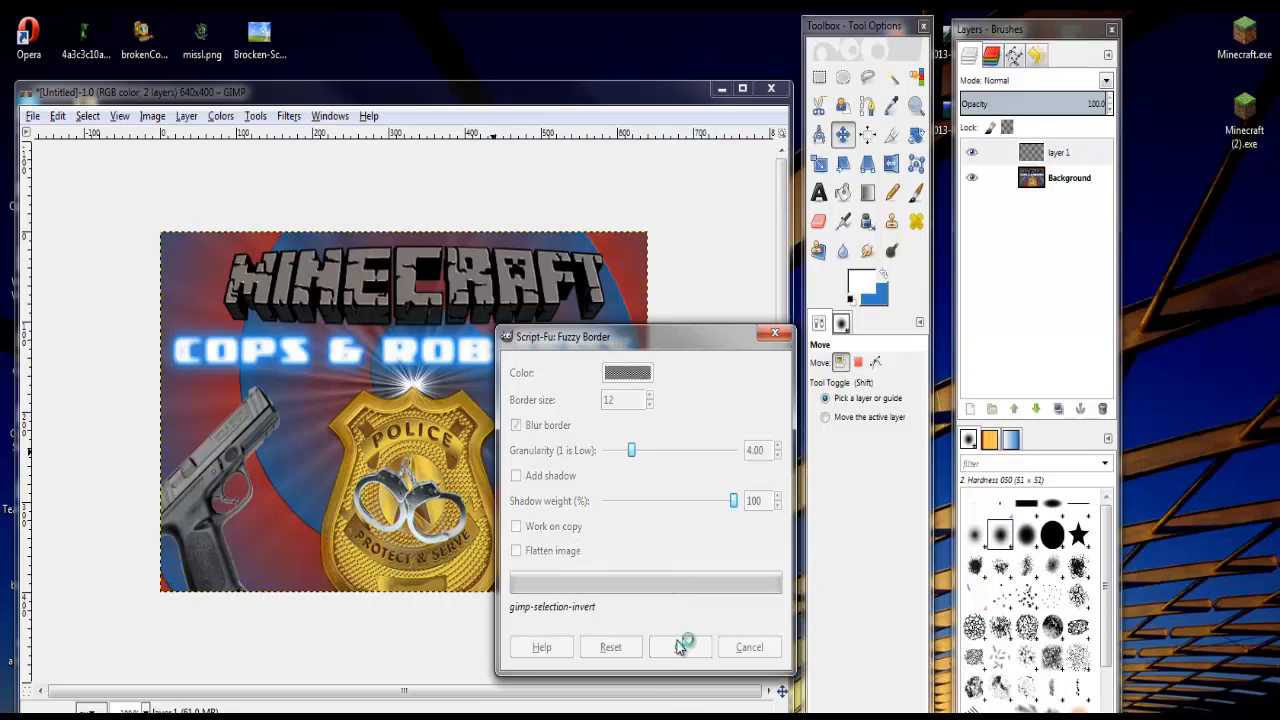